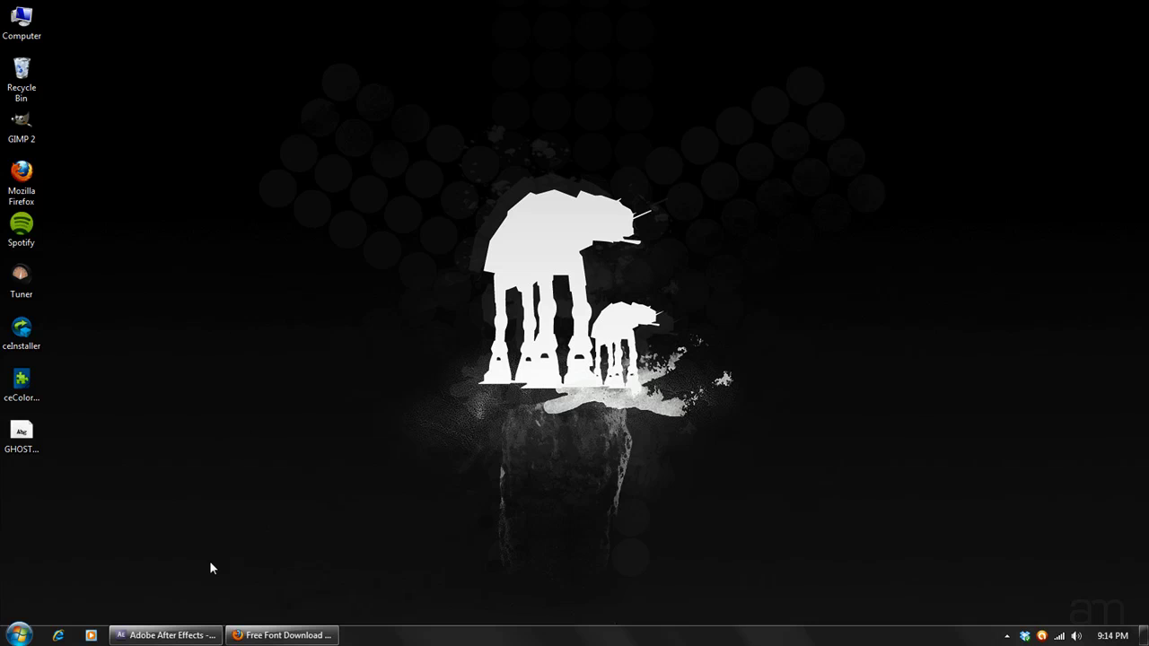
Restore After Effects and RAM-preview the glowing blue wobbly 'Spooky' text in Comp 1.
mouse_move(152, 641)
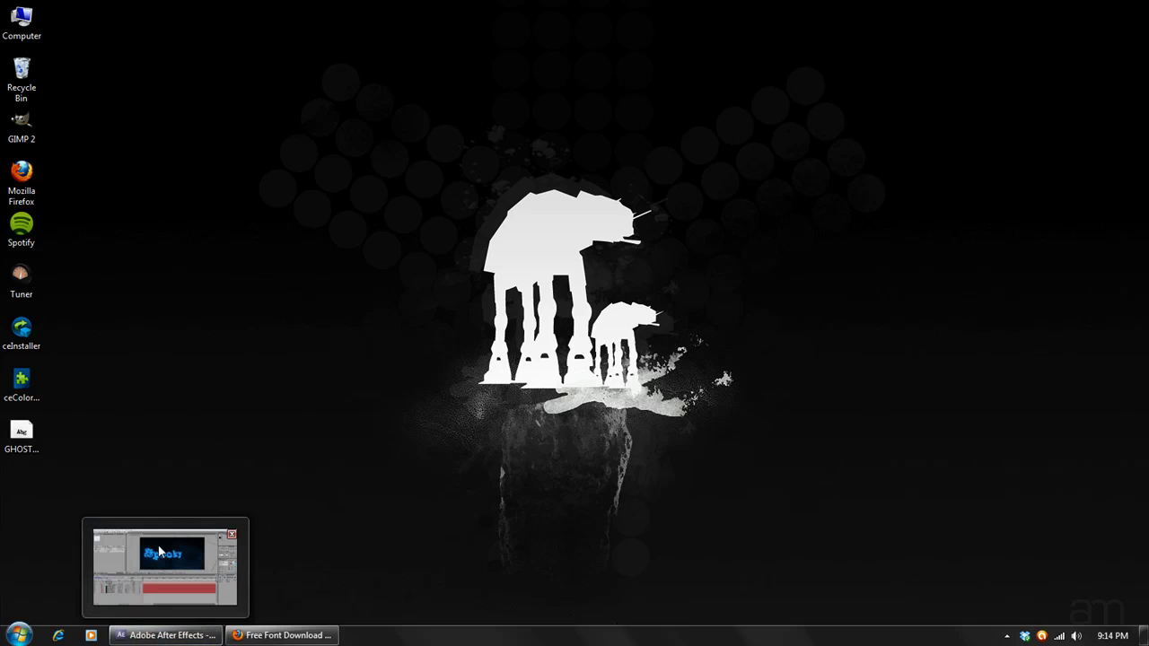
click(151, 638)
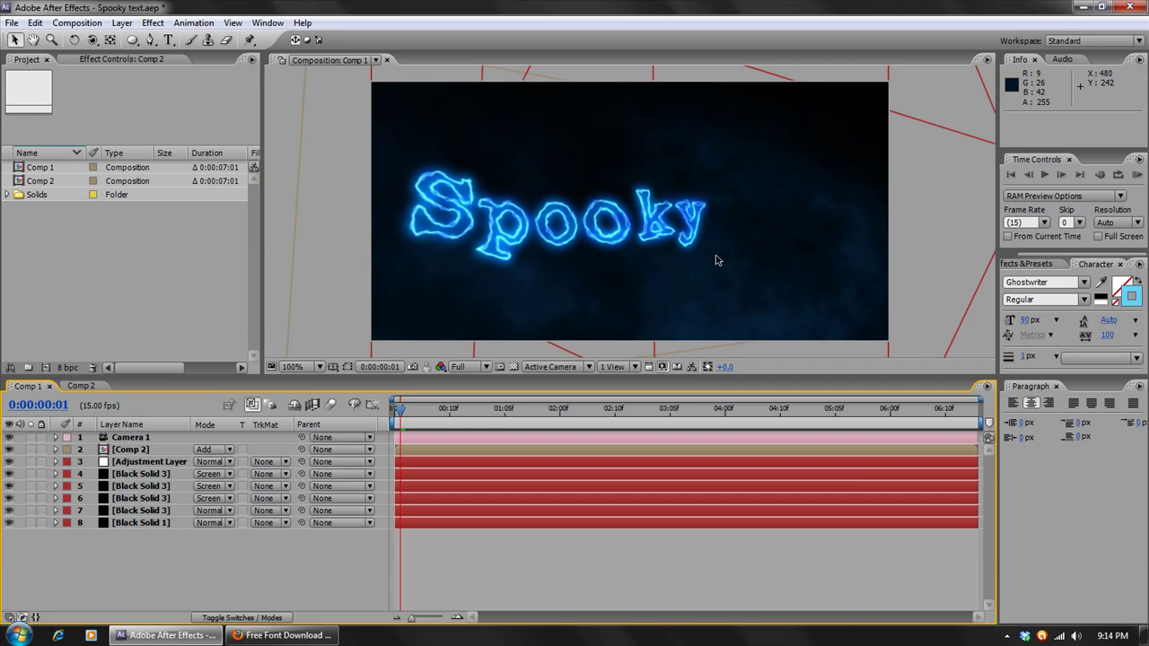
key(KP_0)
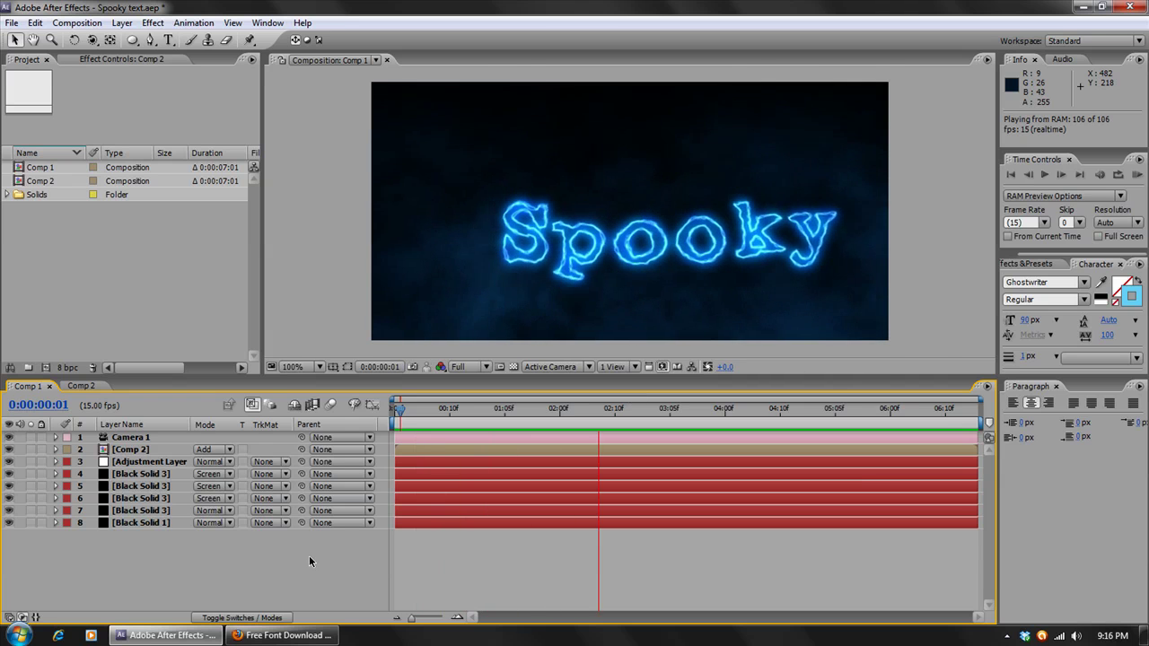
key(space)
Start a new composition from the NTSC DV 720×480 preset at 15 fps.
click(84, 258)
click(76, 24)
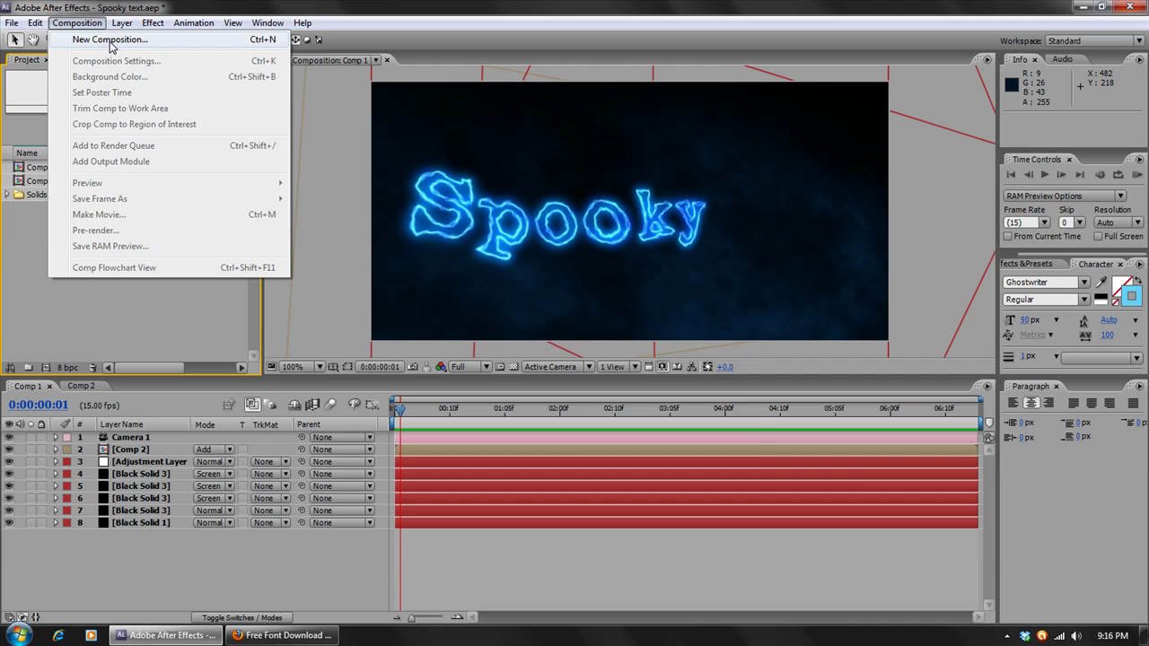
click(89, 39)
click(528, 232)
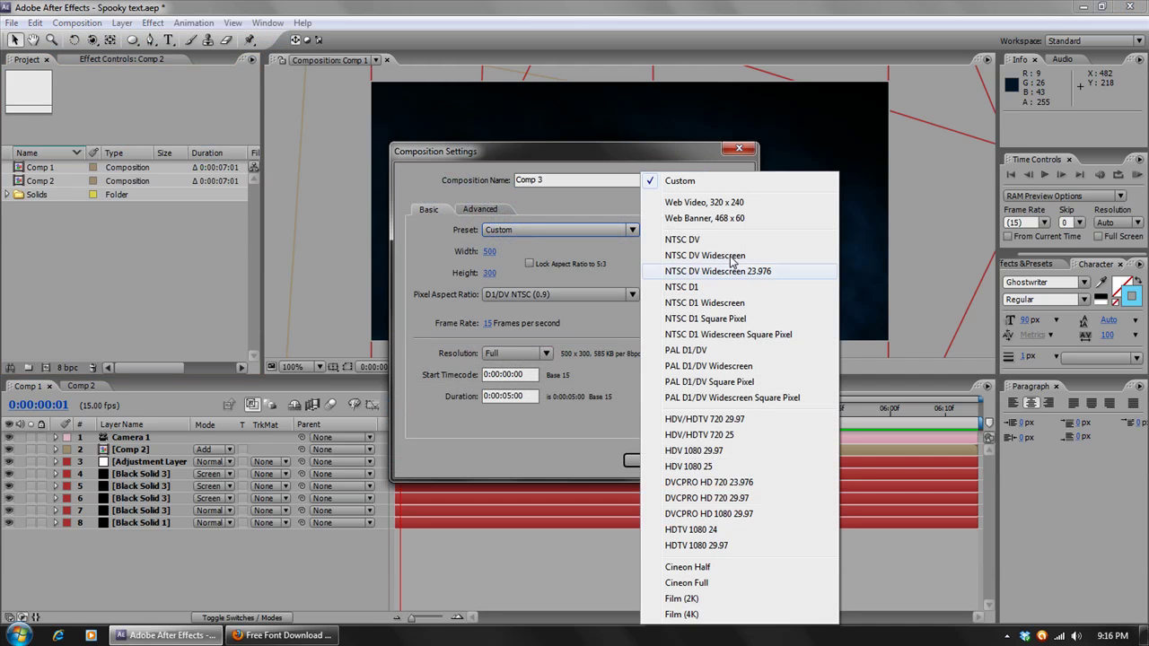
click(691, 242)
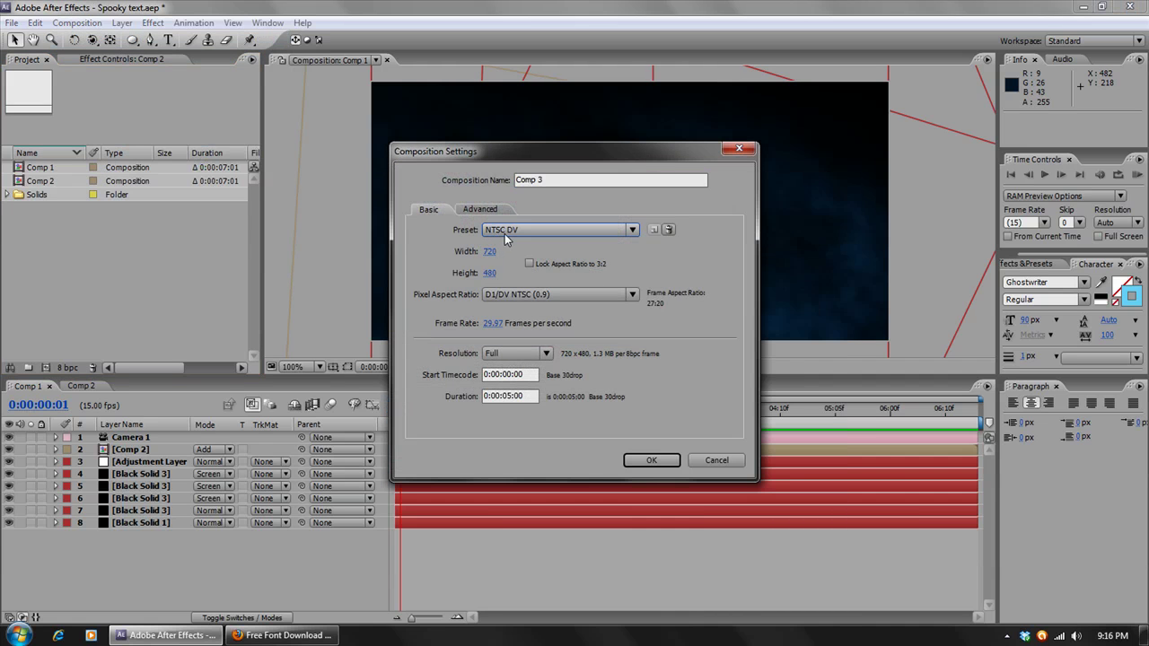
click(500, 324)
text(15)
click(642, 335)
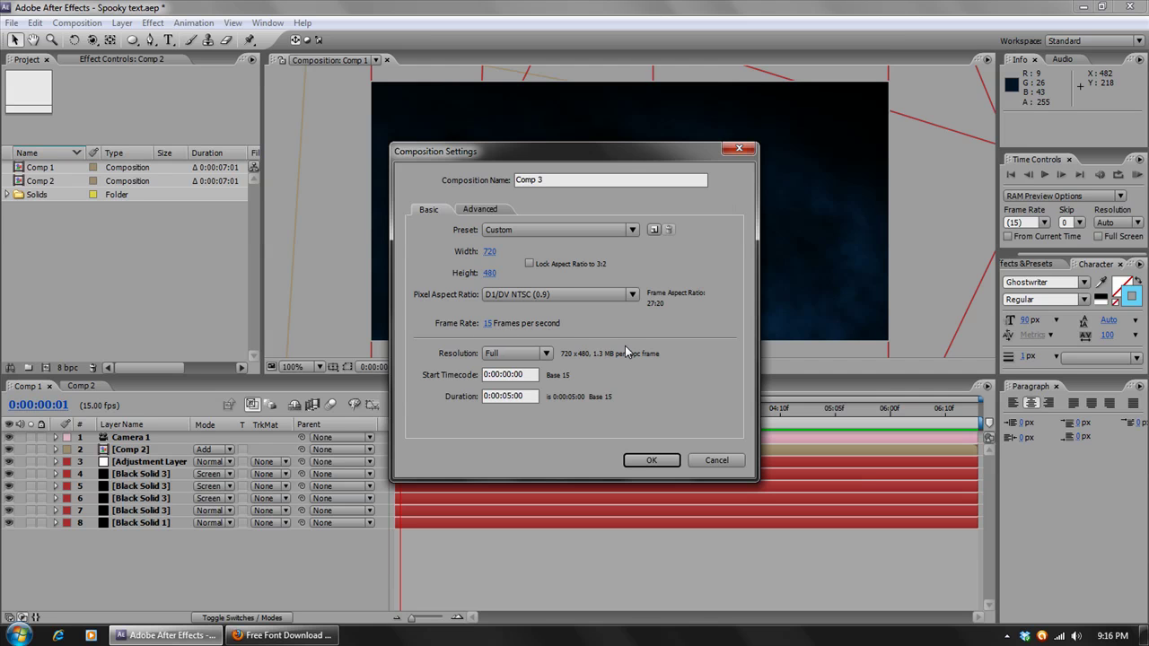
Create Comp 3 and add two comp-sized black solids.
click(651, 460)
click(122, 23)
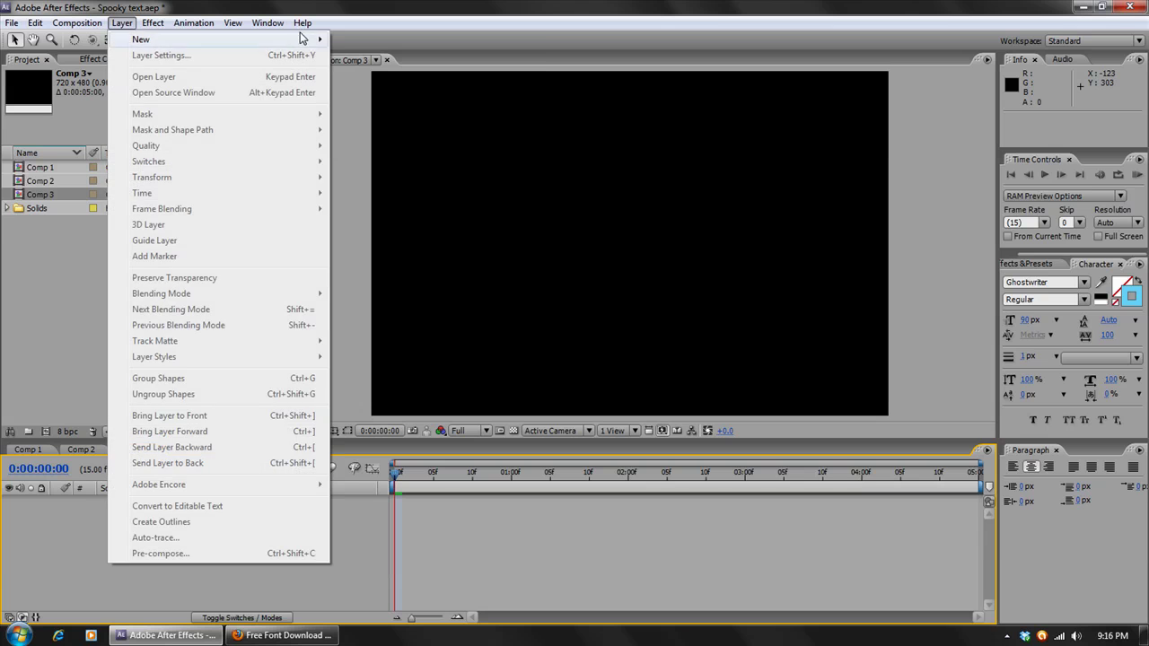
mouse_move(314, 38)
click(354, 53)
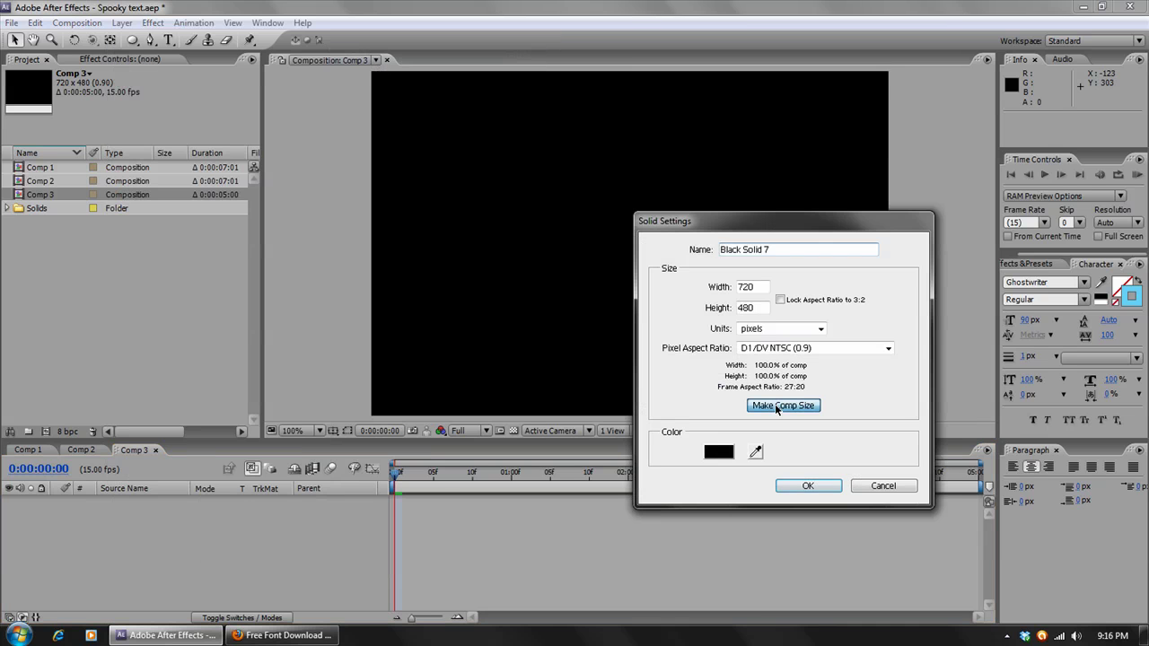
click(776, 406)
click(793, 484)
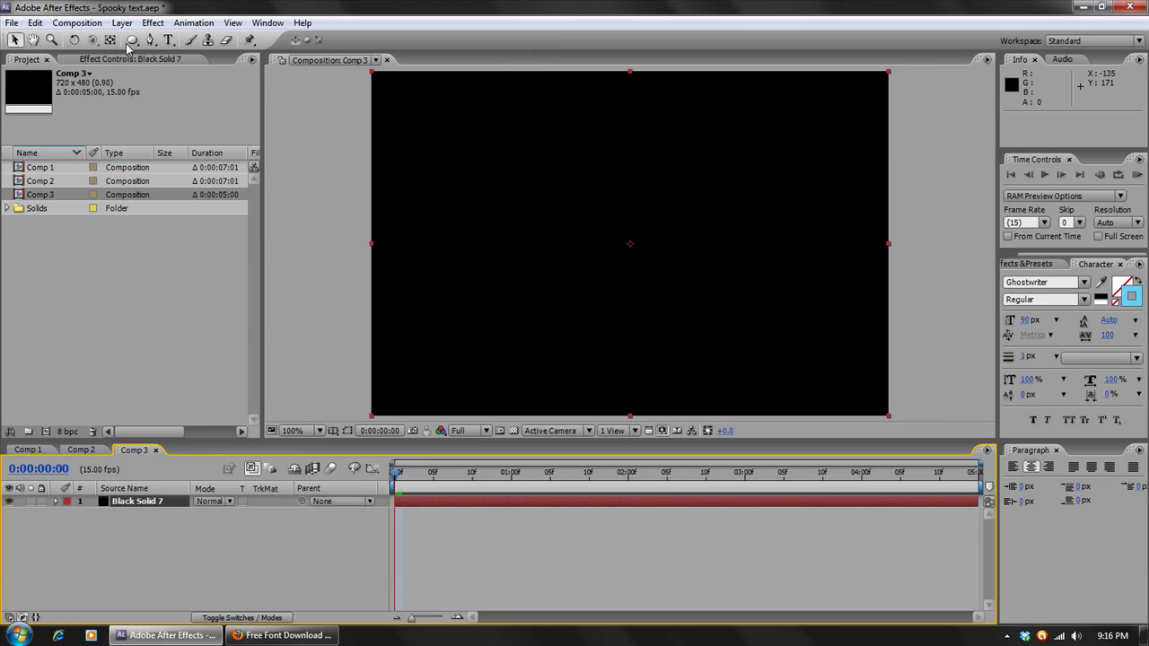
click(122, 23)
mouse_move(287, 40)
click(381, 56)
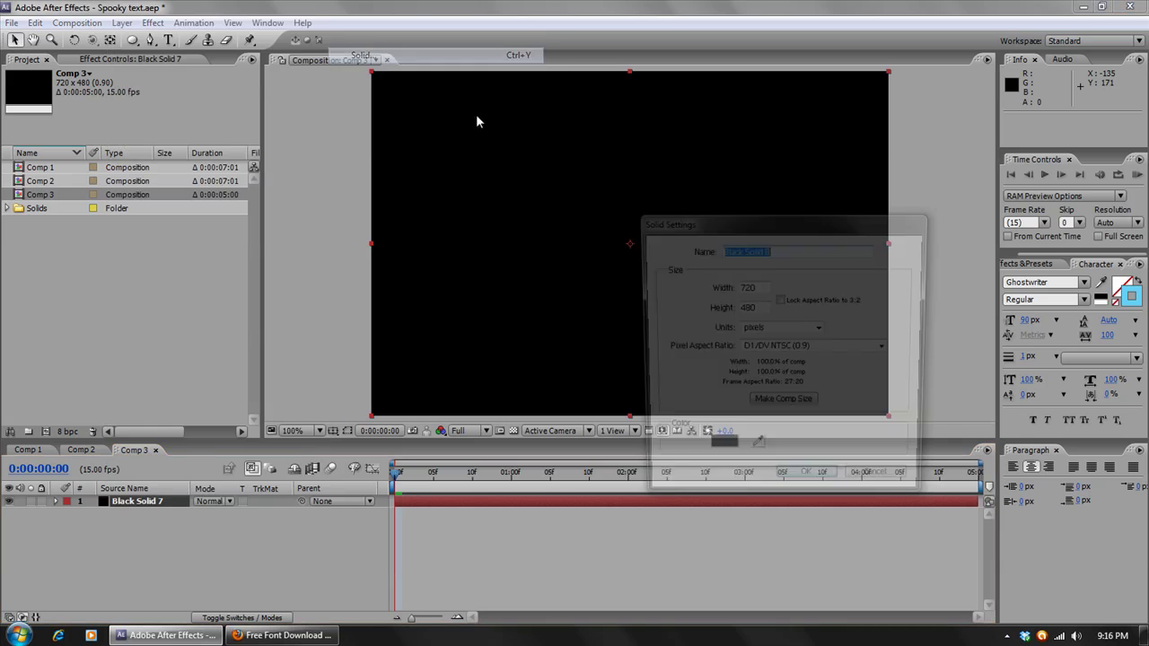
click(808, 486)
Apply Fractal Noise to the top solid with Contrast 12 and Brightness -45.
click(152, 22)
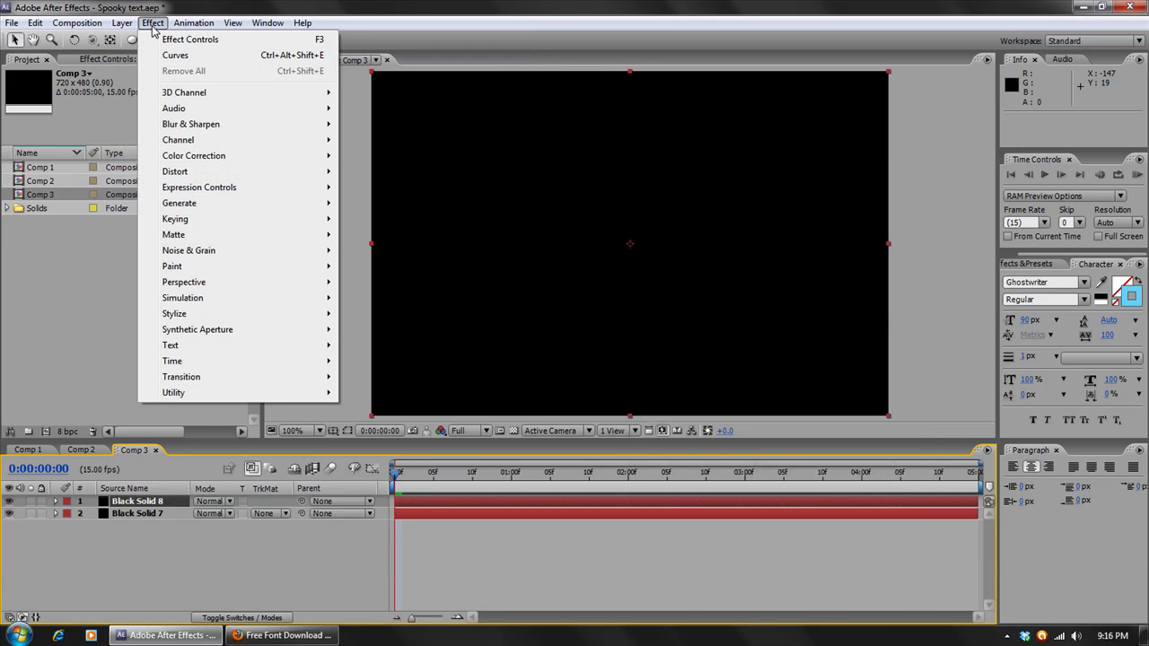
mouse_move(297, 250)
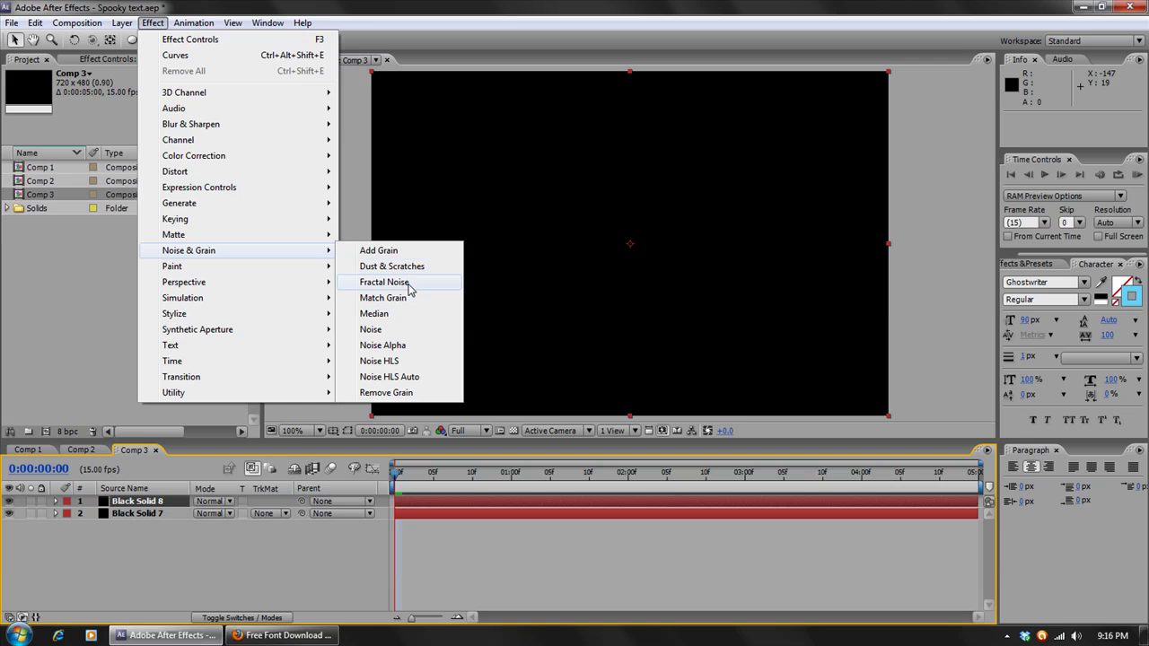
click(386, 281)
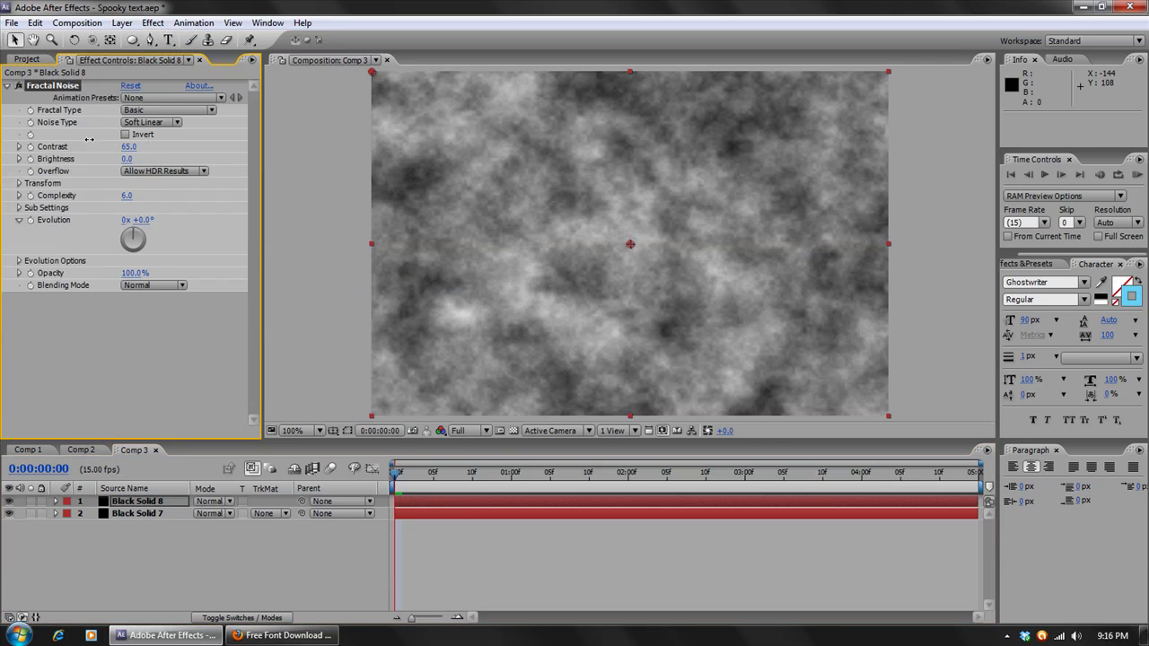
drag(89, 139, 63, 138)
mouse_move(127, 159)
mouse_down()
mouse_move(81, 158)
mouse_move(117, 146)
mouse_up()
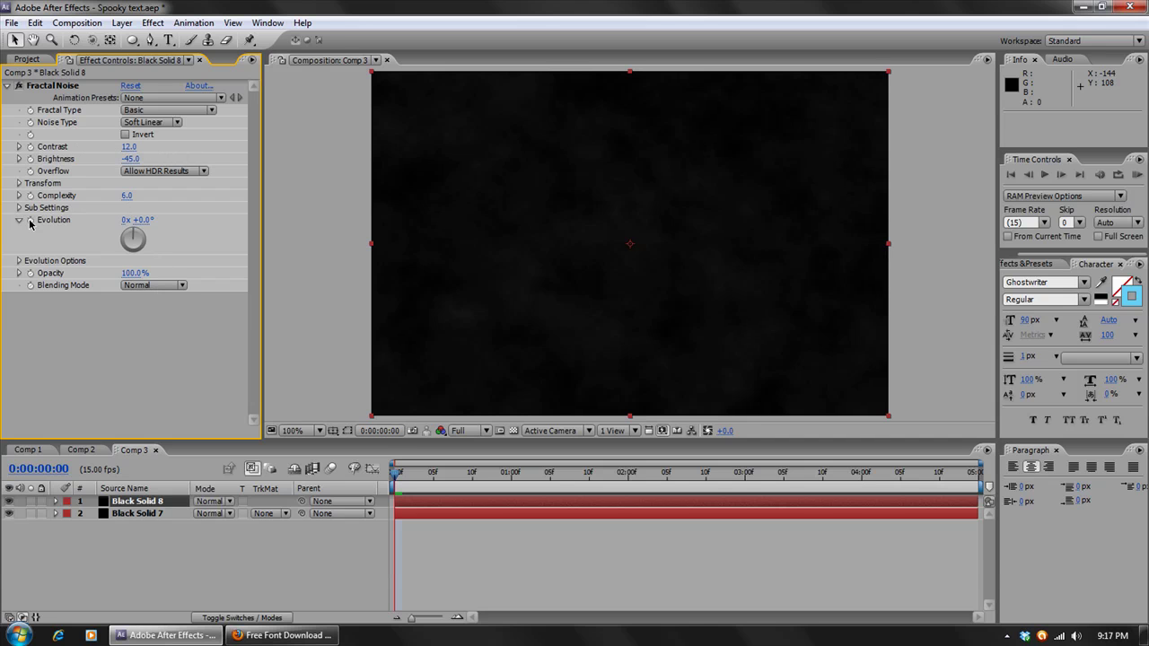
Drive the Fractal Noise Evolution with a time*100 expression and preview it.
alt+click(30, 220)
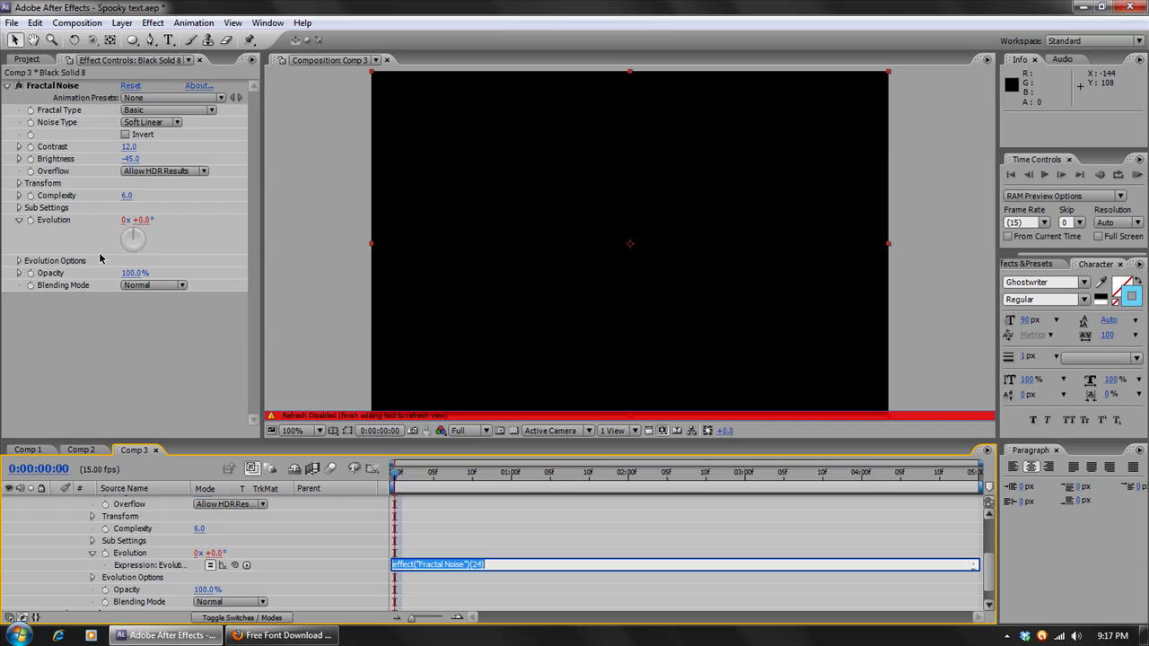
text(time)
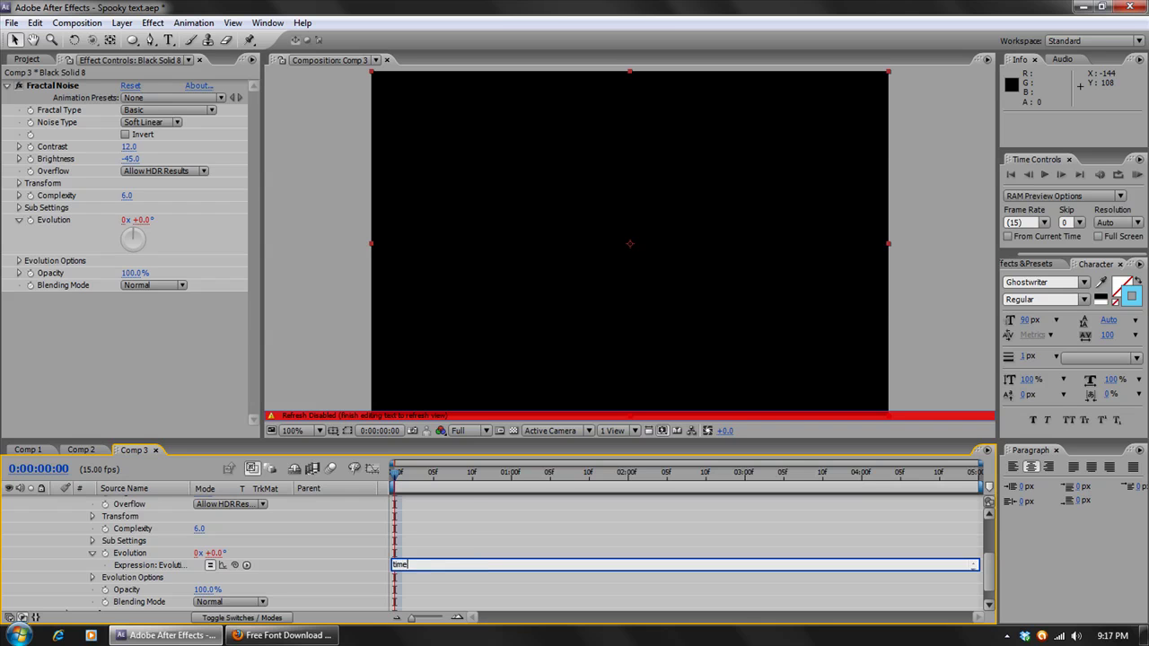
text(*5)
click(420, 536)
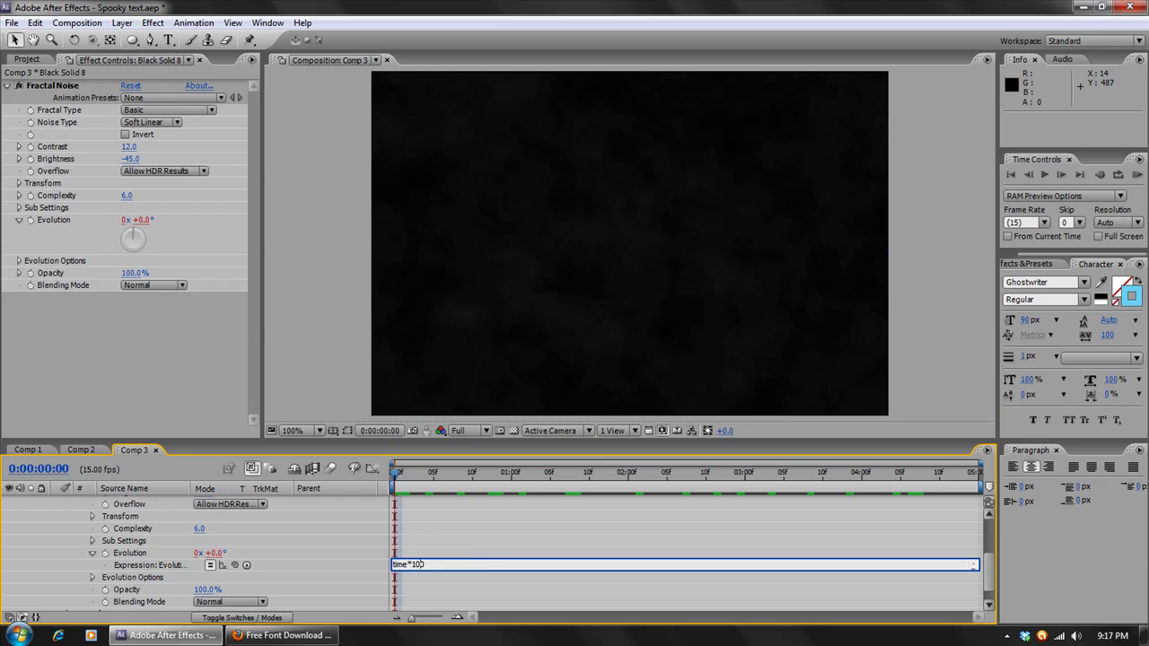
click(382, 509)
key(KP_0)
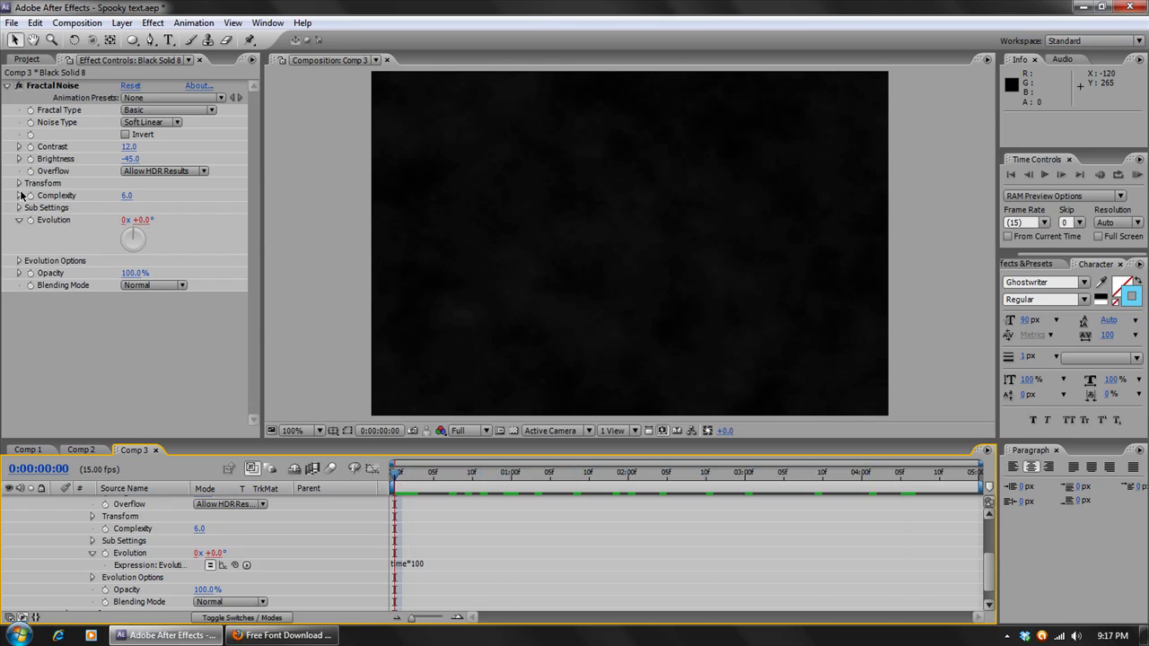
Keyframe Offset Turbulence so its X value drifts right by the last frame, then preview.
click(19, 183)
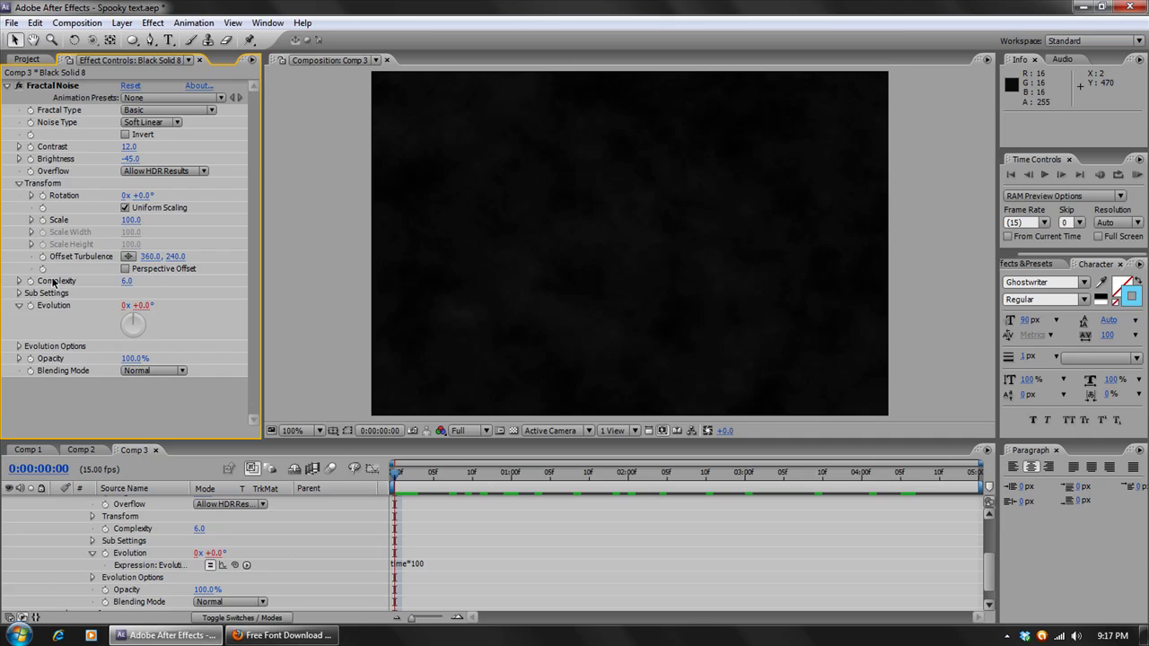
click(42, 257)
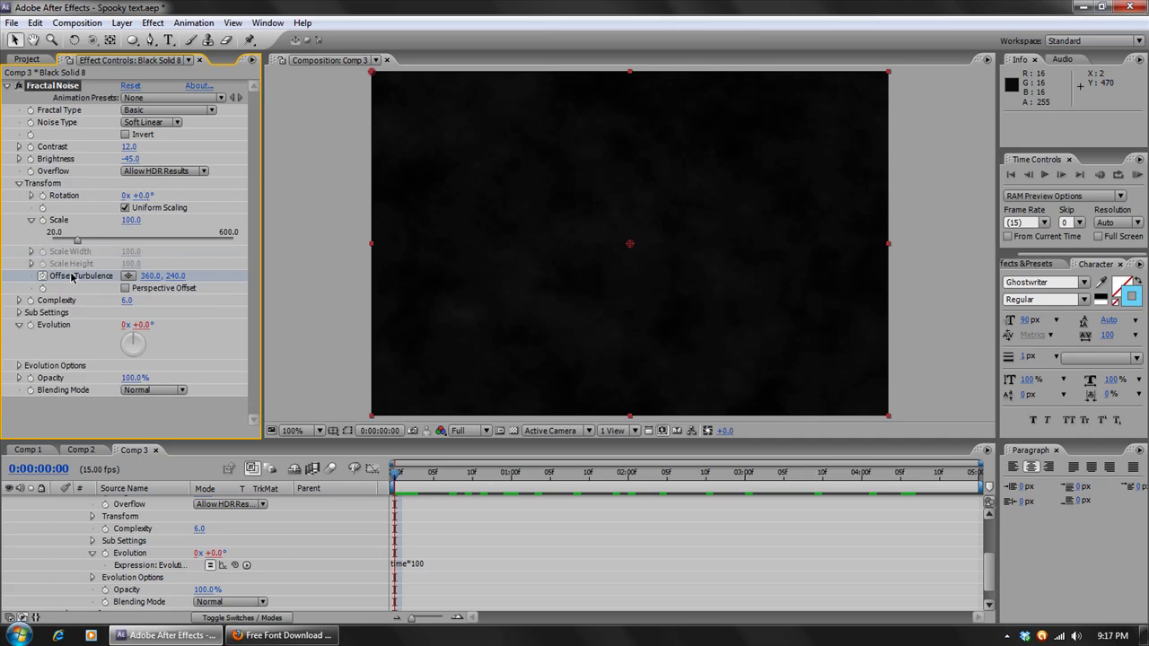
key(space)
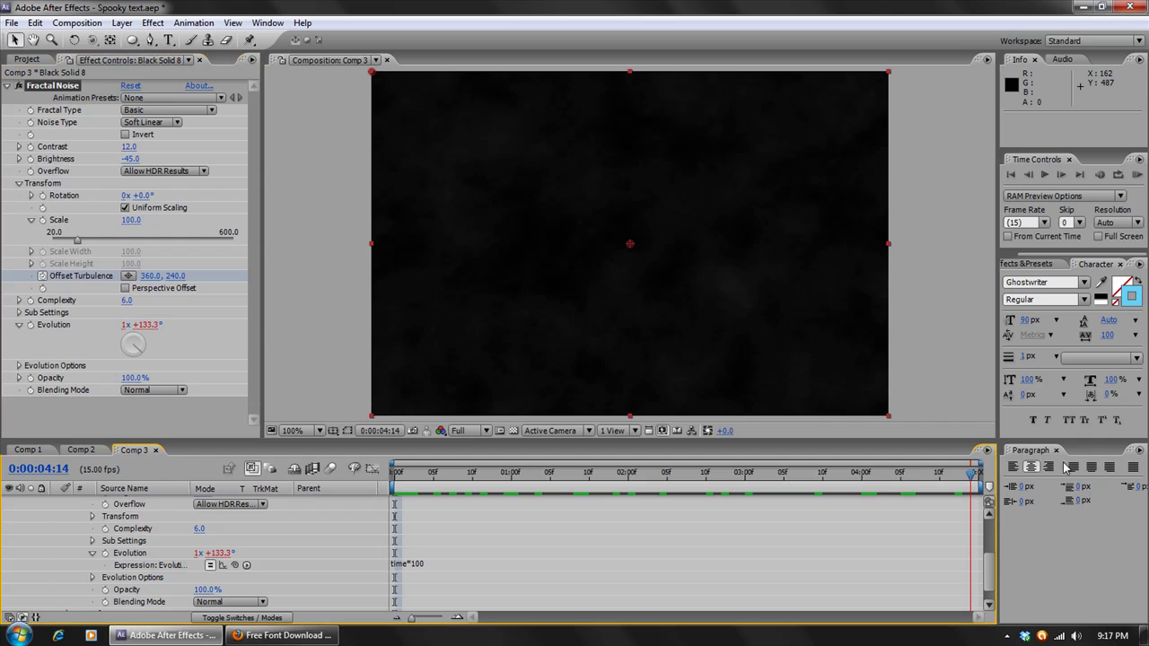
drag(148, 279, 215, 275)
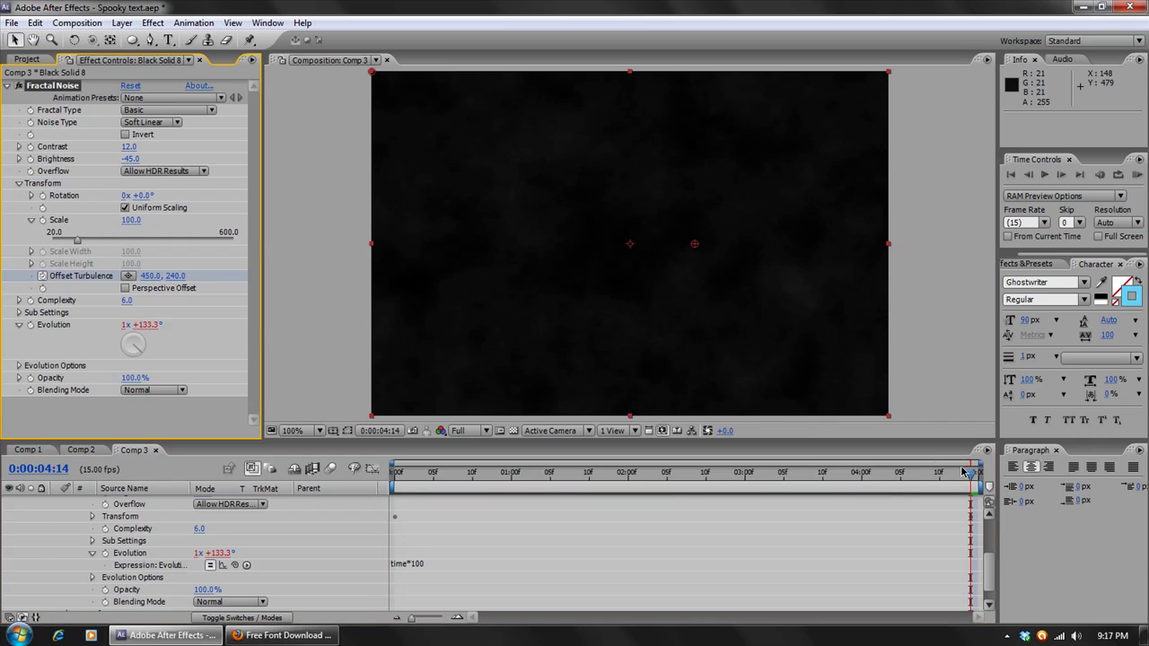
key(space)
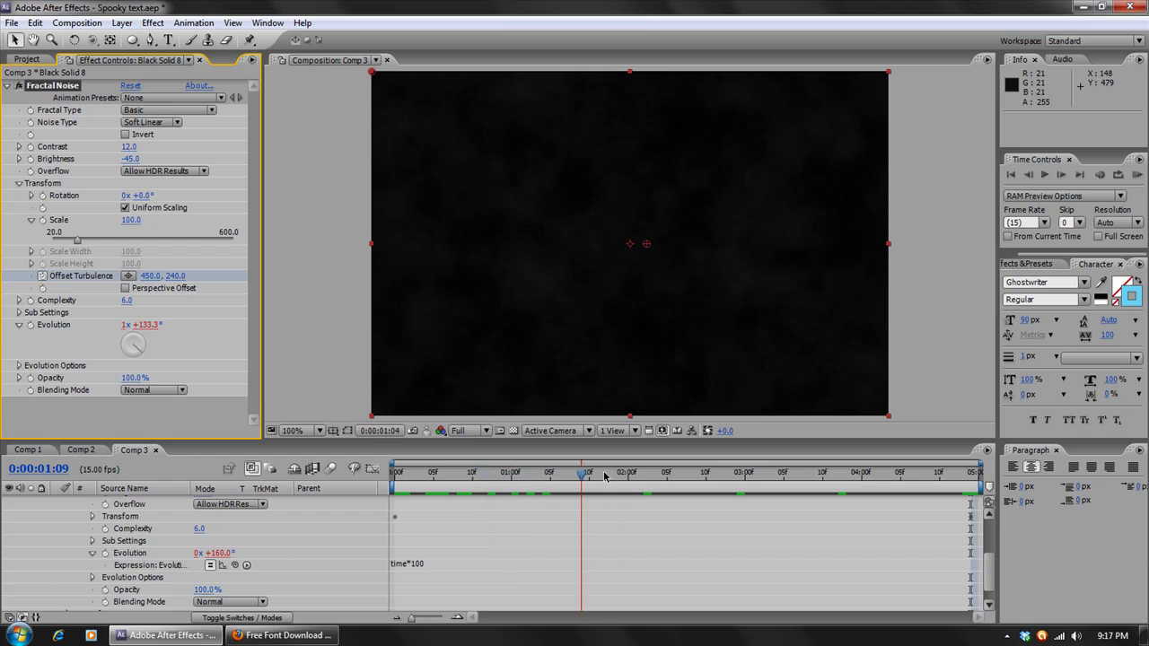
key(space)
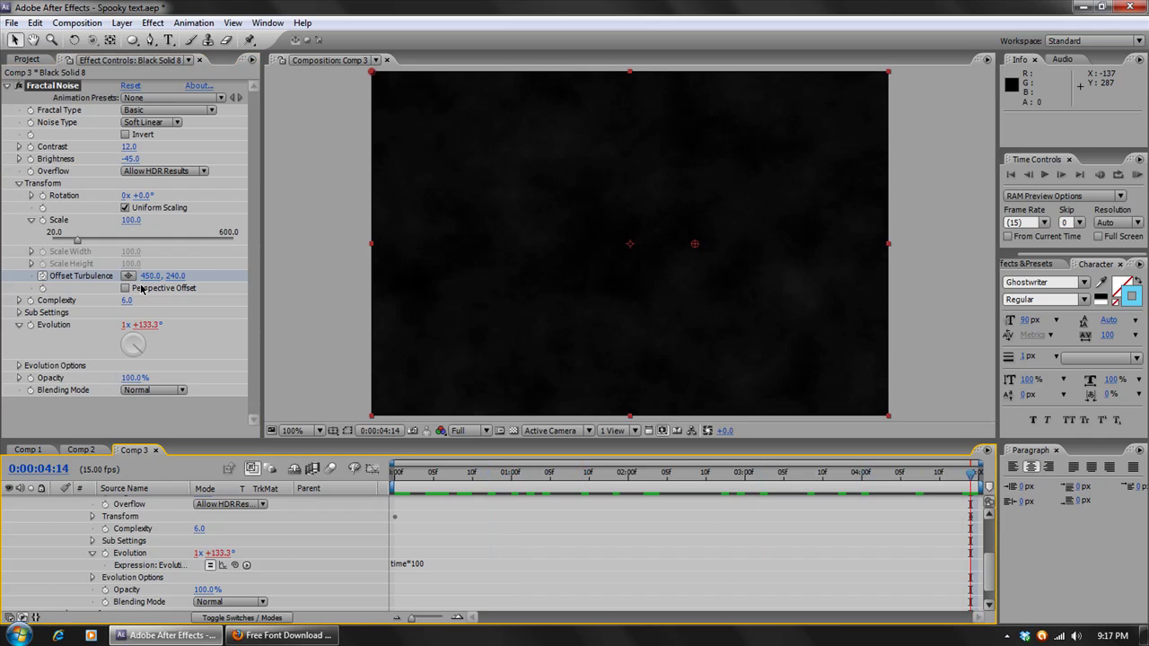
drag(149, 280, 196, 288)
key(space)
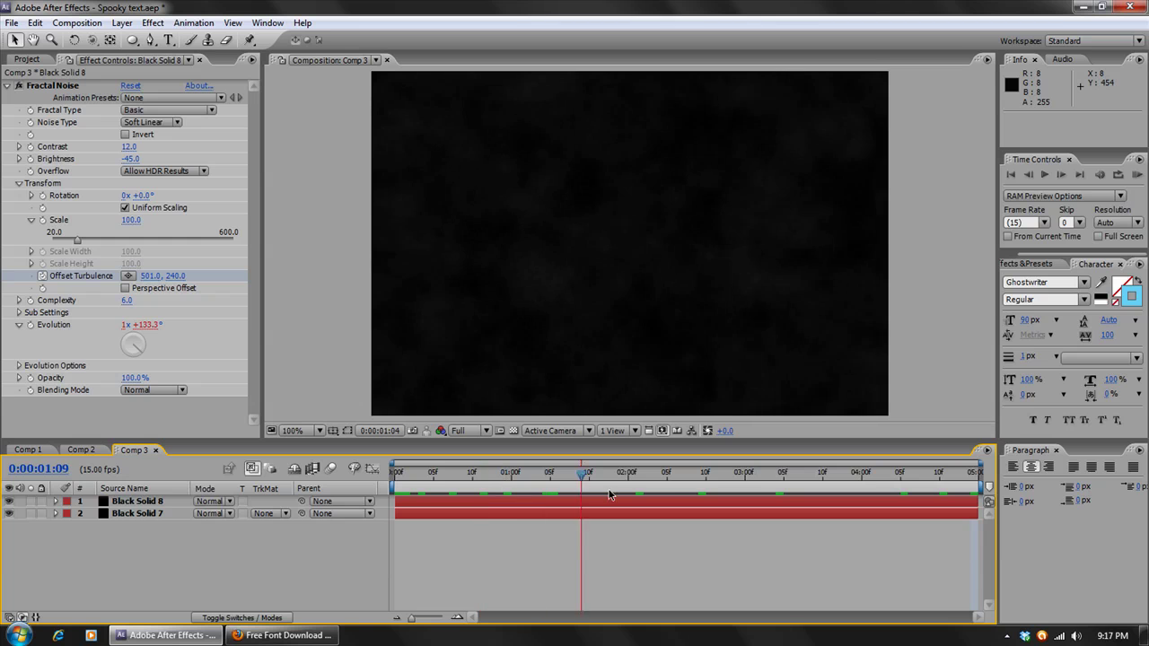
drag(417, 440, 417, 488)
Create Comp 4 with width 500 and height 200.
click(77, 23)
click(72, 39)
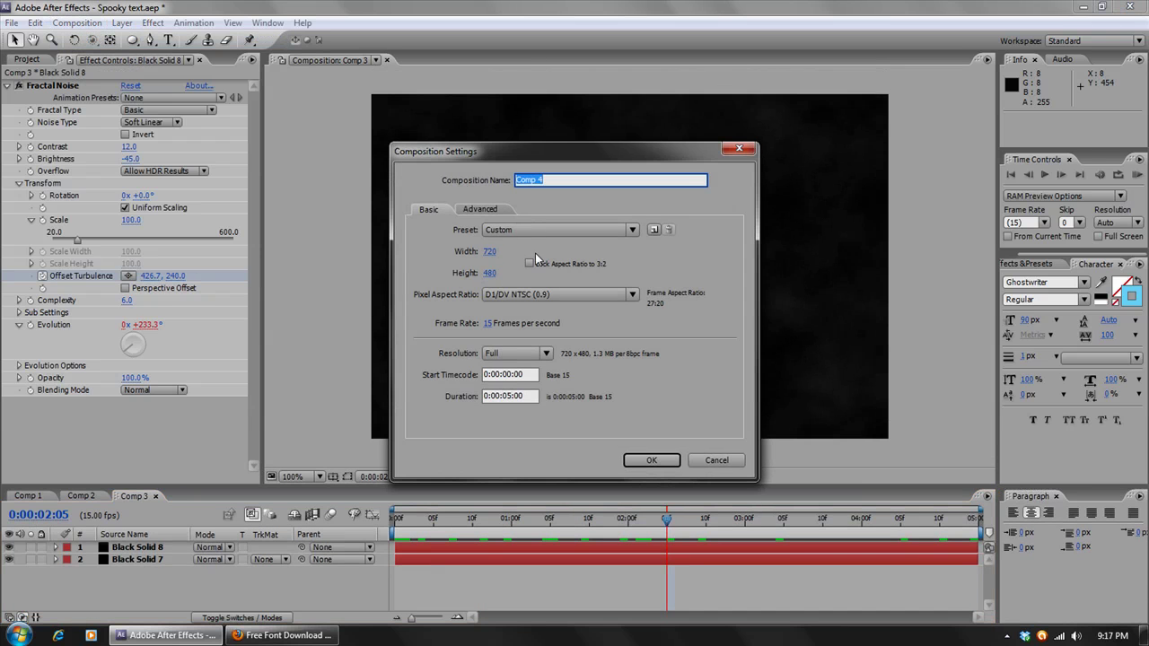
click(487, 254)
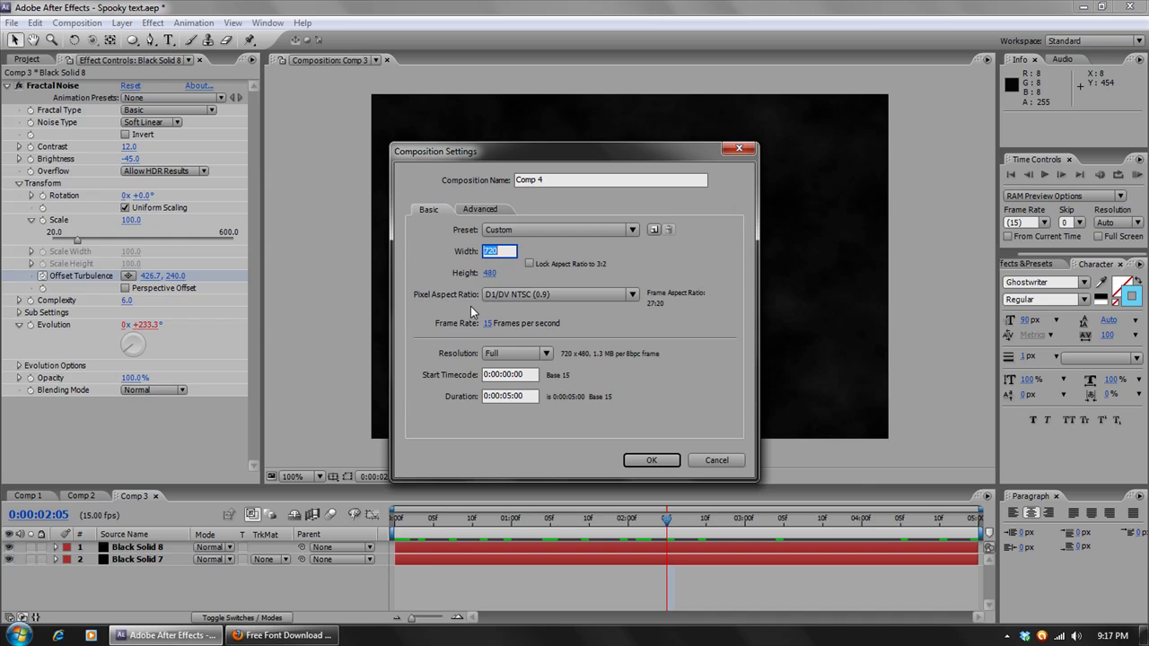
text(500)
key(Tab)
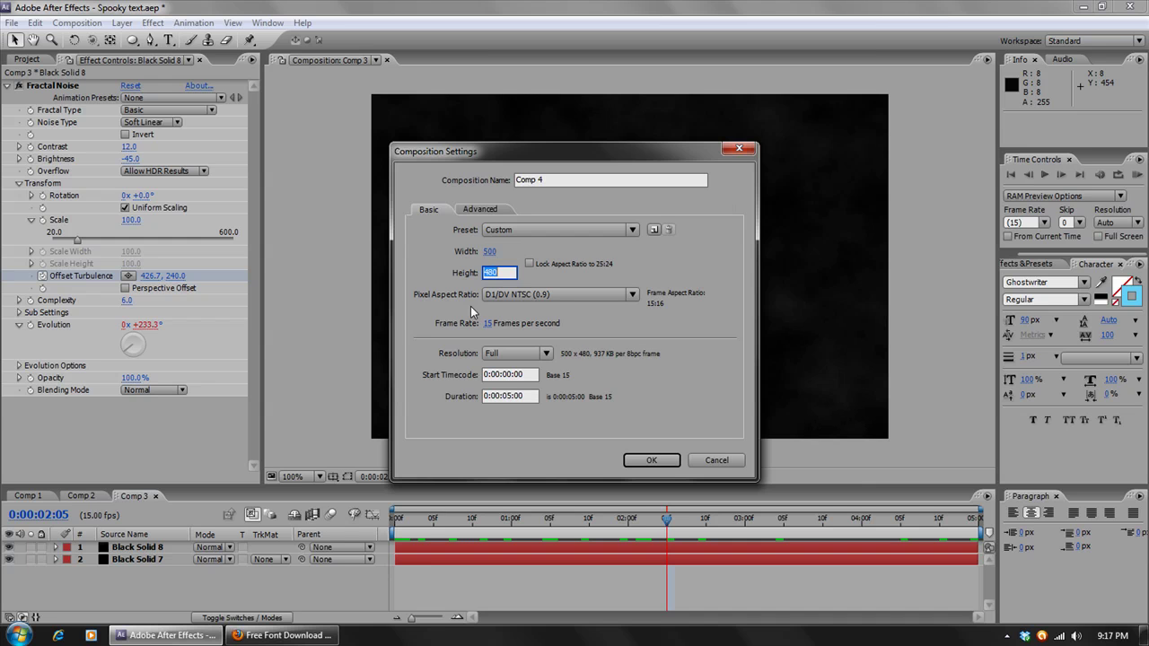
text(200)
click(652, 461)
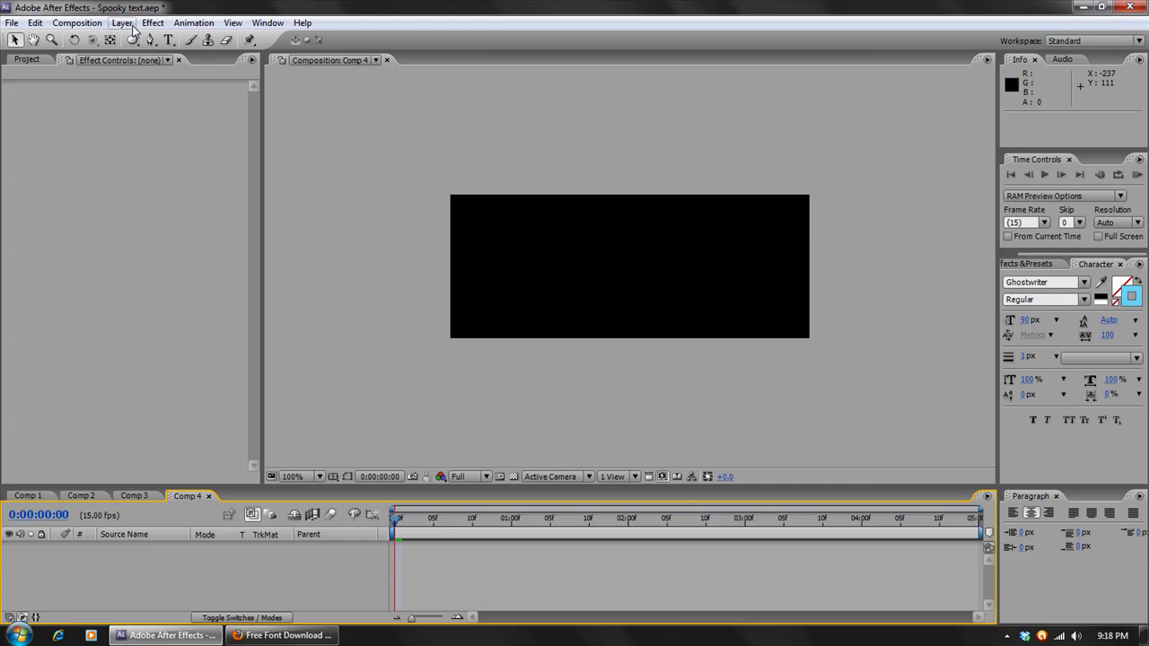
Add 'Spooky' text with a light blue stroke and nudge it into place.
click(168, 39)
click(619, 260)
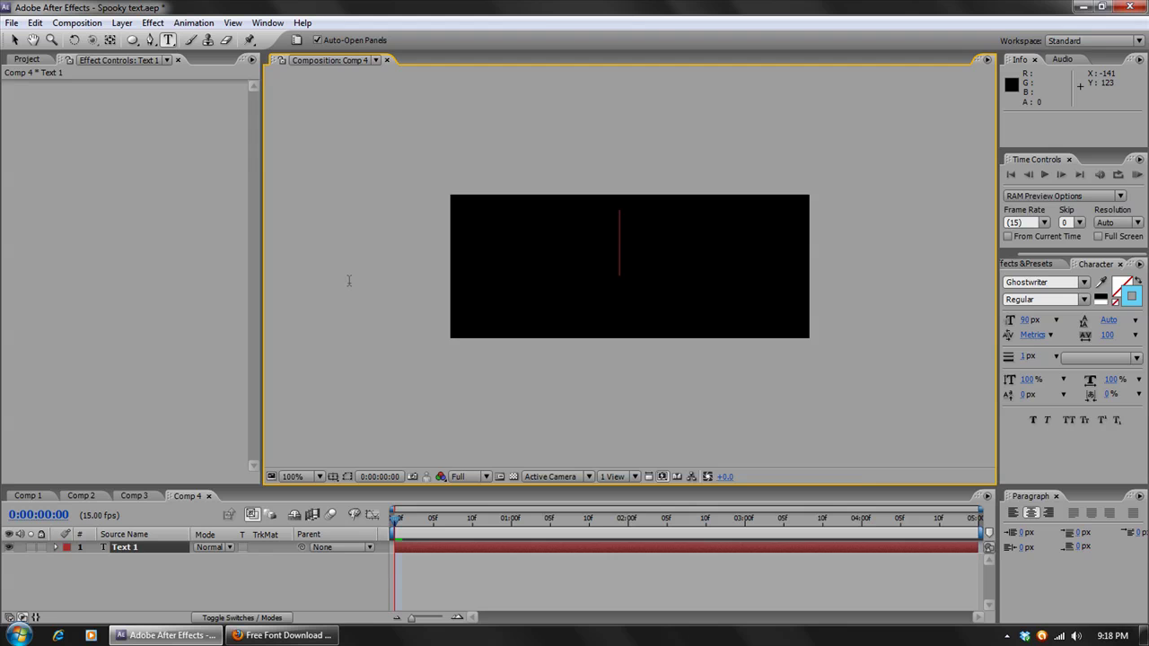
text(Spooky)
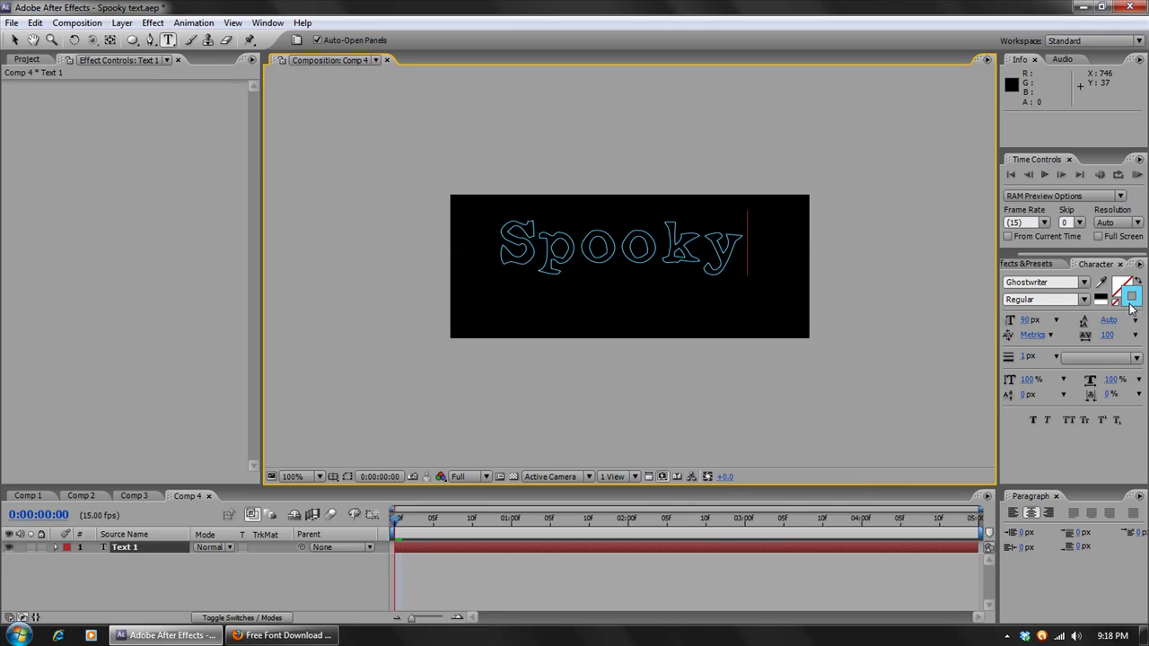
click(1129, 304)
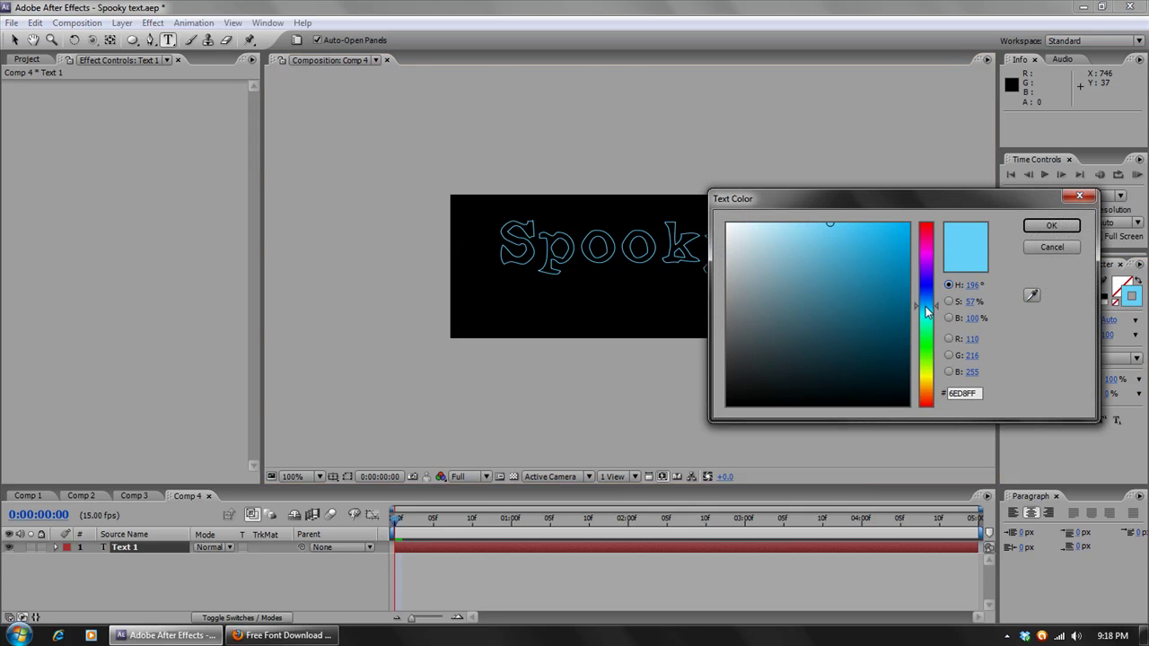
click(1051, 225)
key(v)
drag(554, 274, 565, 295)
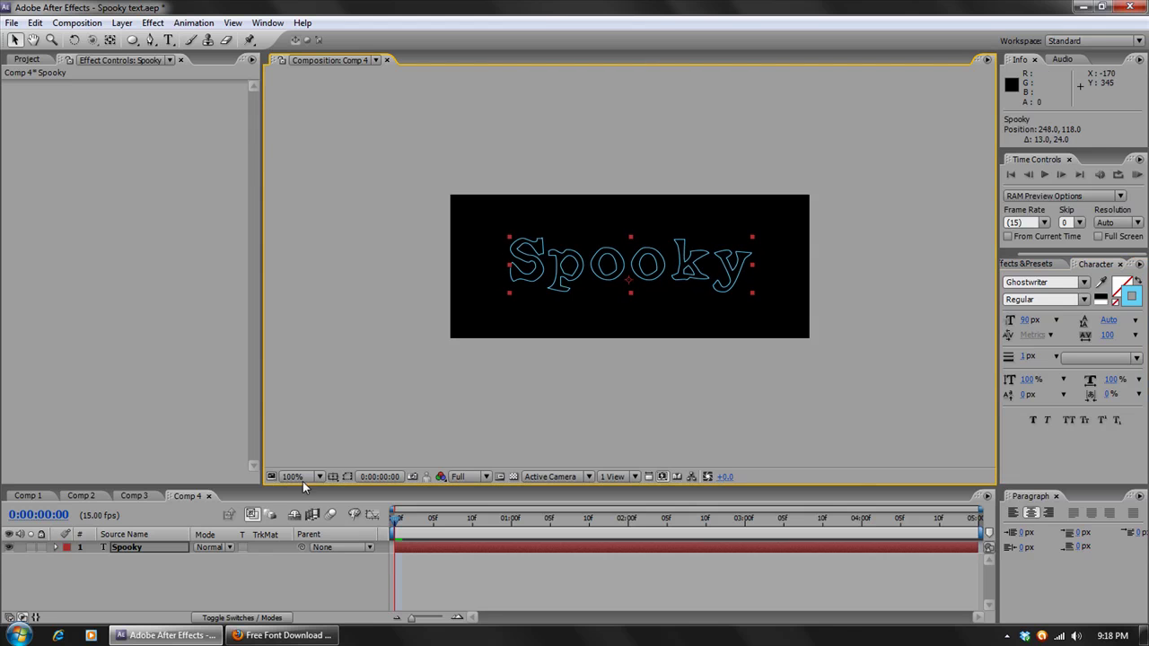
Duplicate the Spooky text layer and give the copy a deeper blue stroke.
click(151, 584)
click(150, 549)
click(197, 572)
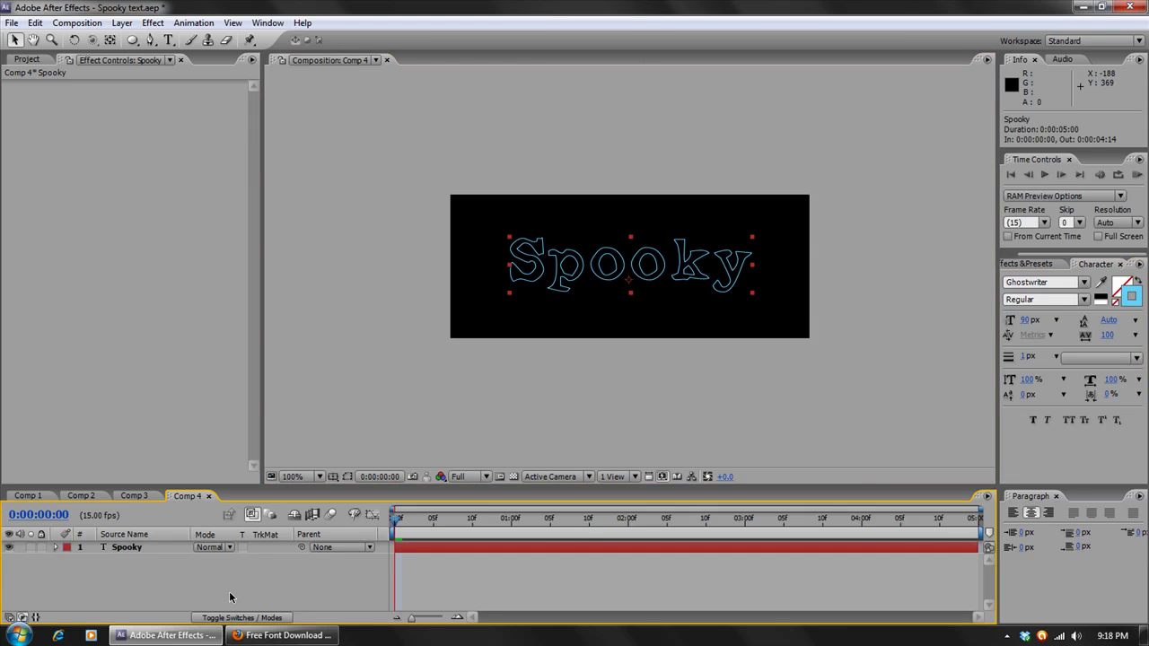
click(127, 552)
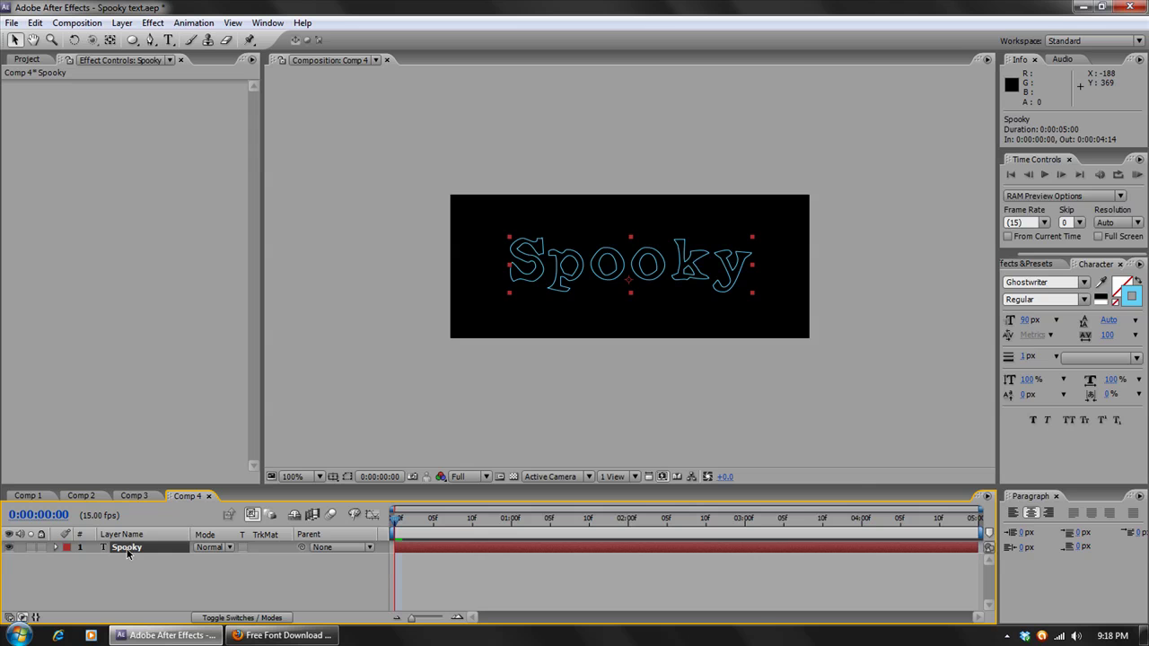
key(ctrl+d)
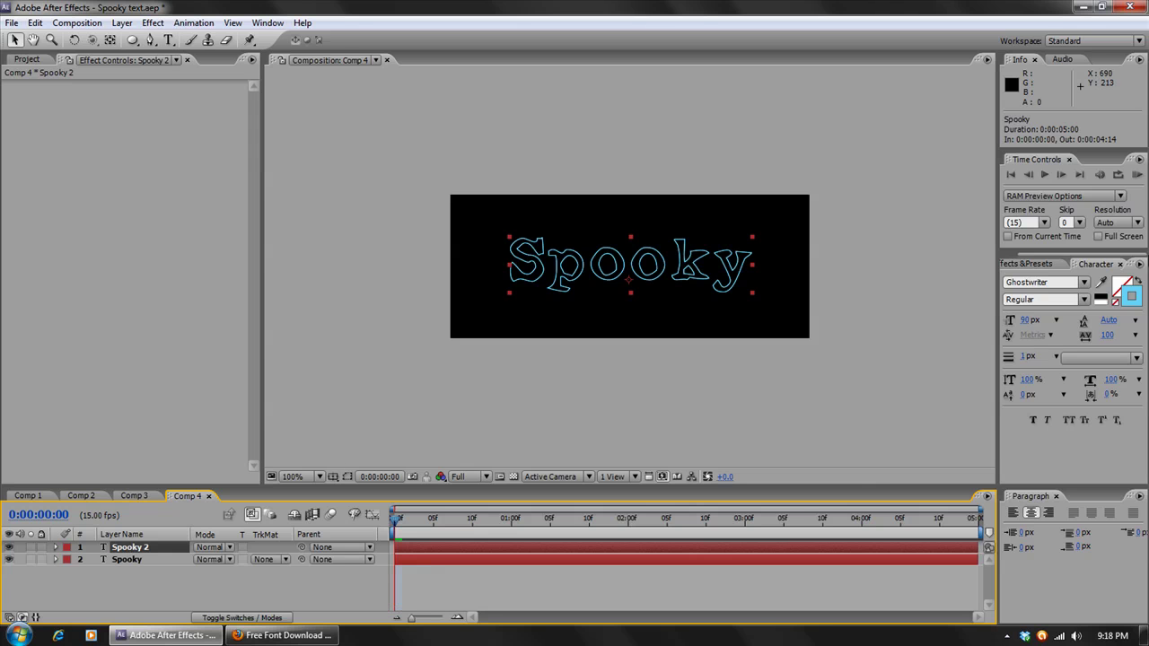
click(1134, 295)
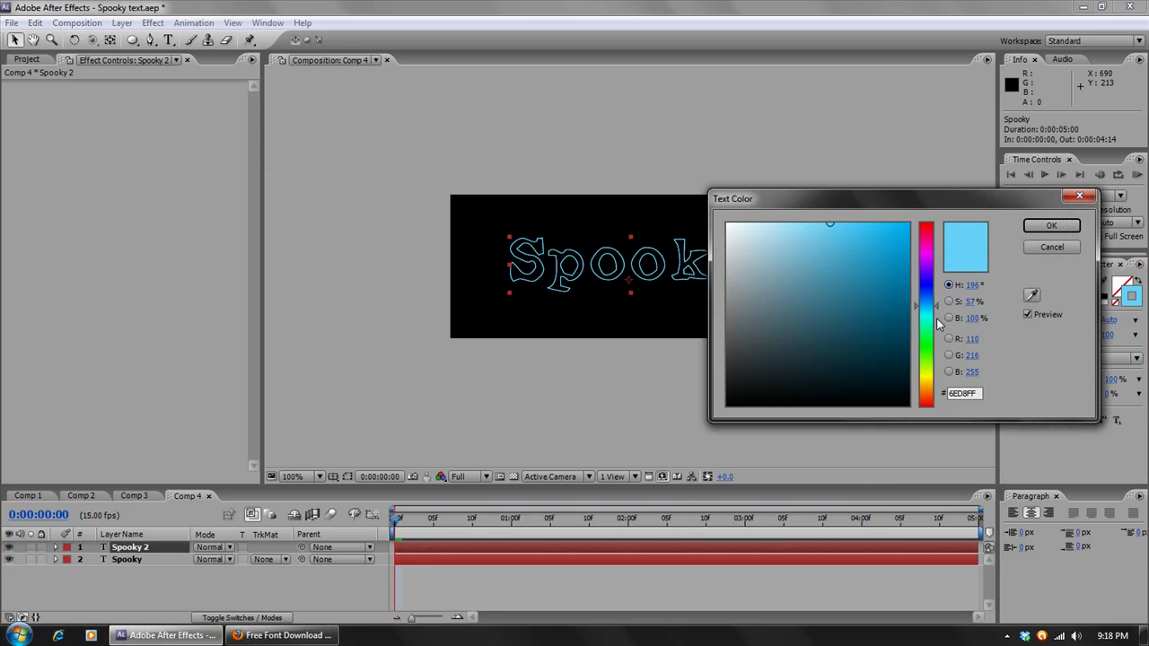
drag(929, 310, 929, 295)
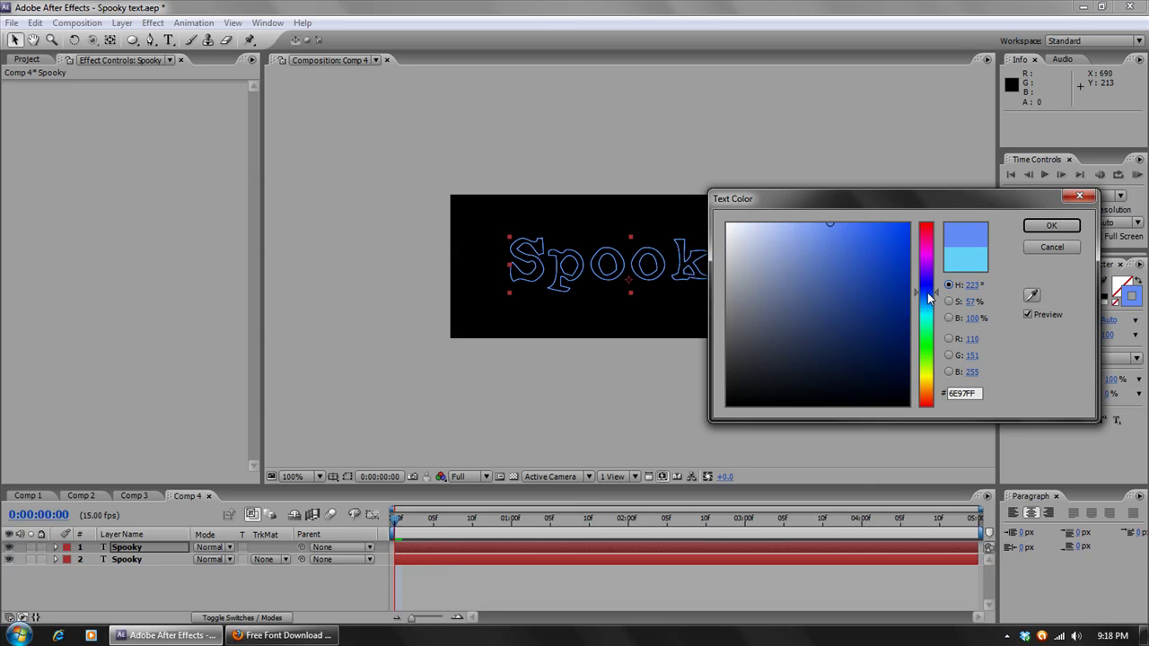
click(1051, 225)
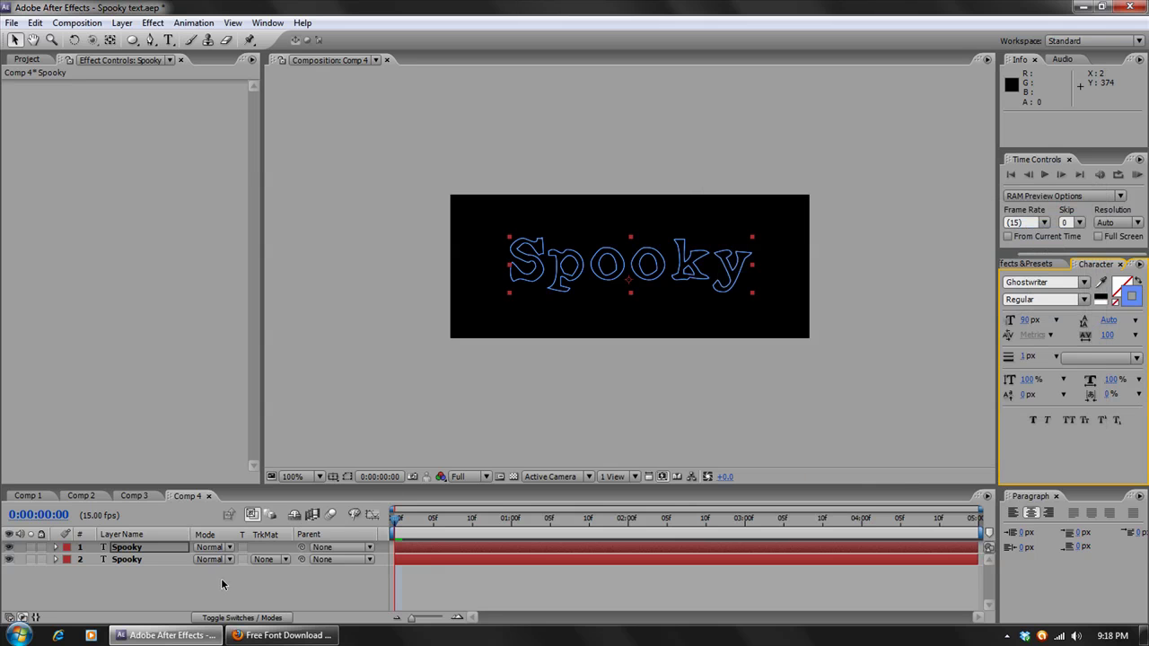
Add a comp-sized black solid and move it below both Spooky layers.
click(314, 514)
drag(313, 486, 313, 420)
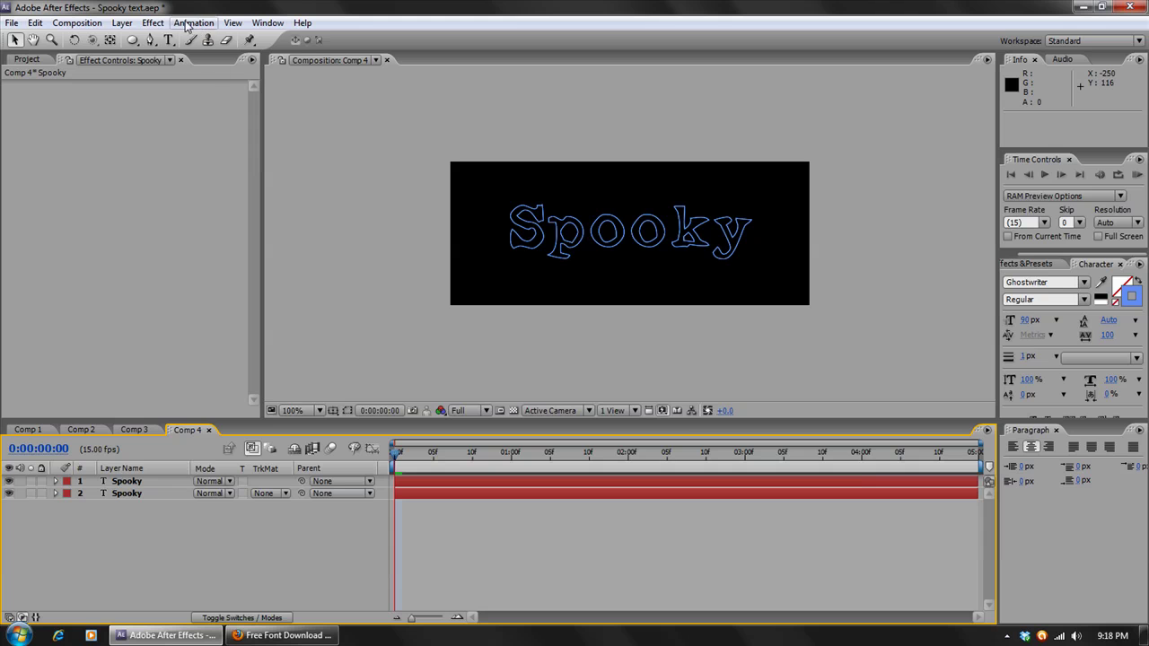
click(122, 23)
mouse_move(302, 44)
click(359, 54)
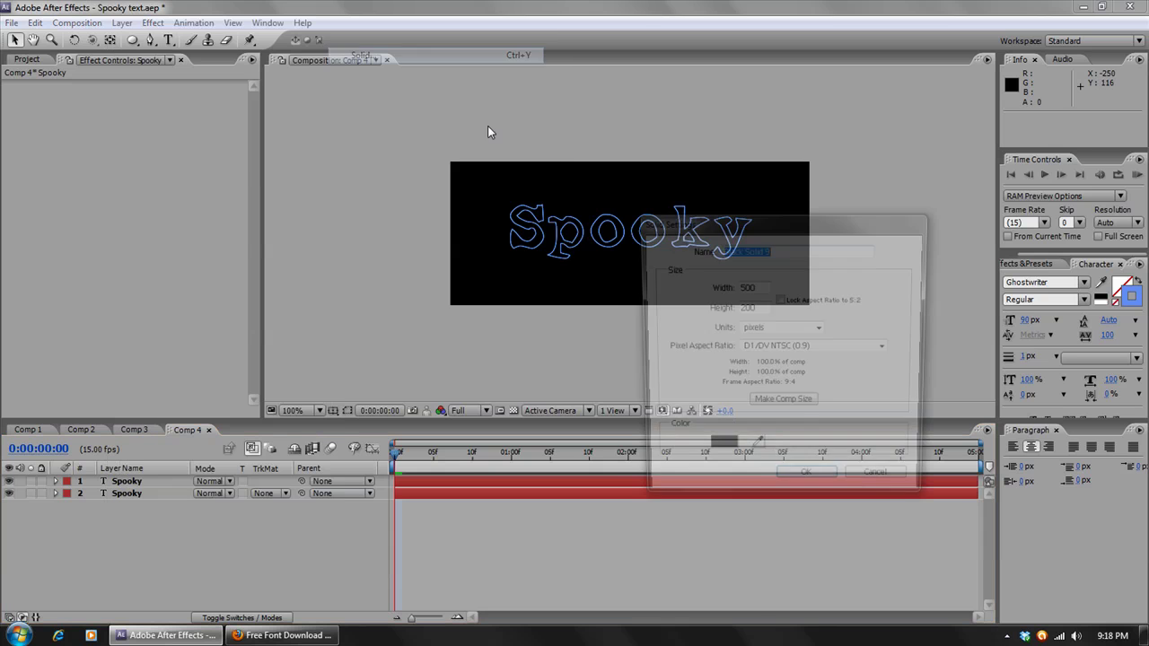
click(780, 405)
click(802, 485)
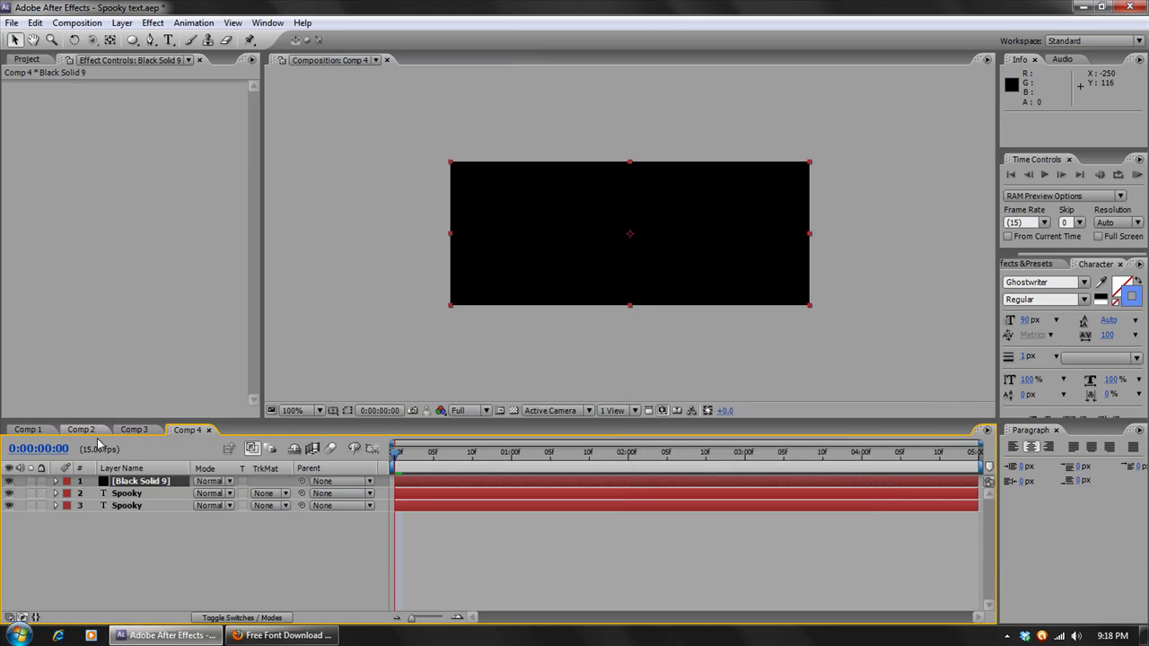
drag(139, 488, 139, 519)
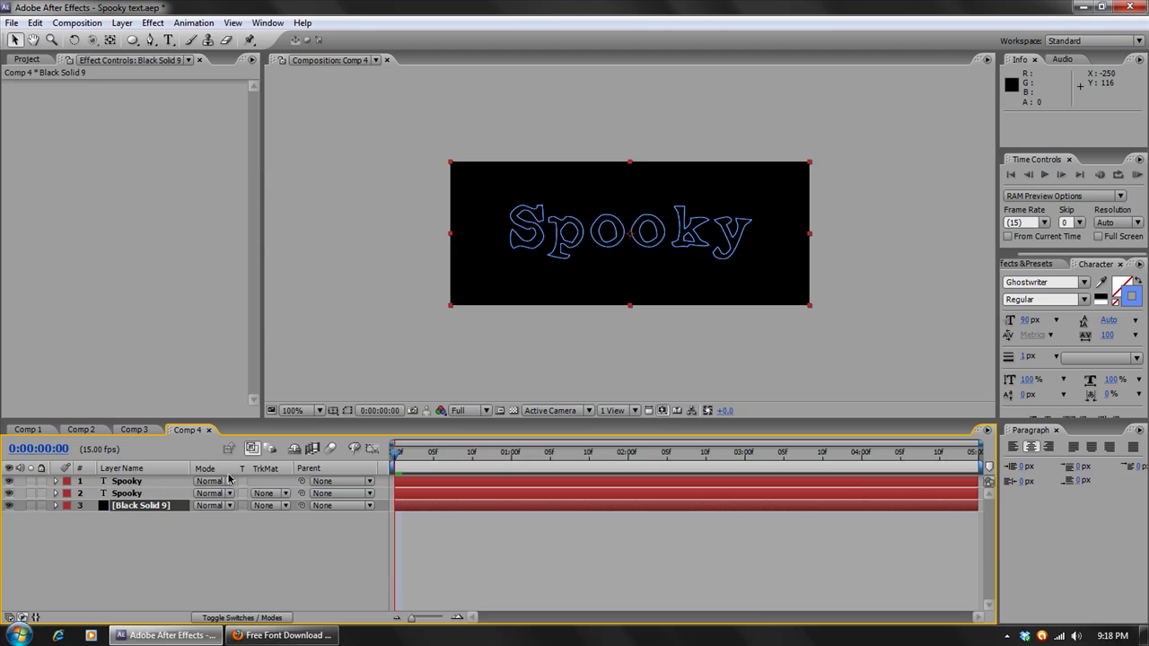
click(144, 493)
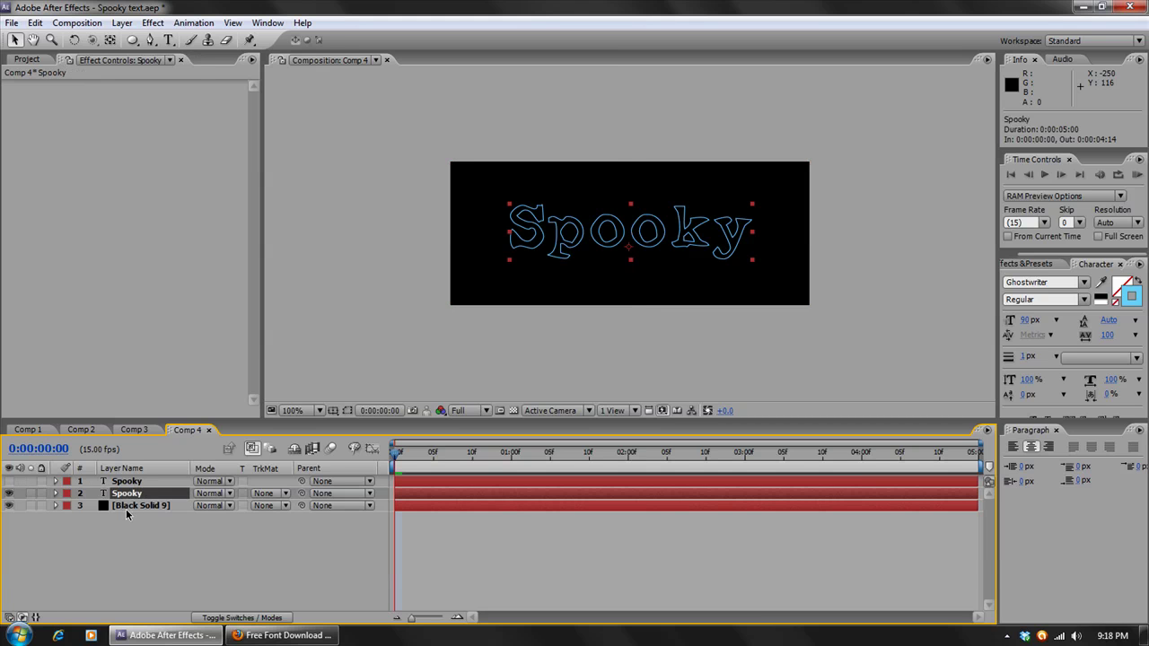
Apply Turbulent Displace to the lower Spooky layer with Size 50 and Amount 35.
click(152, 23)
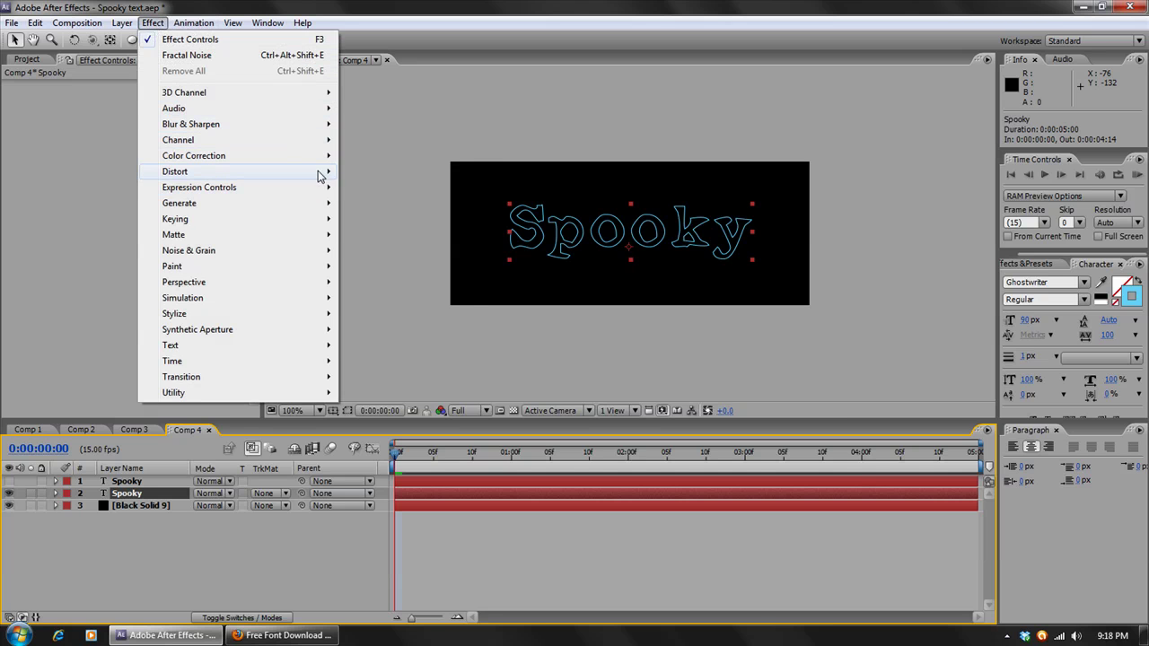
mouse_move(320, 171)
click(399, 589)
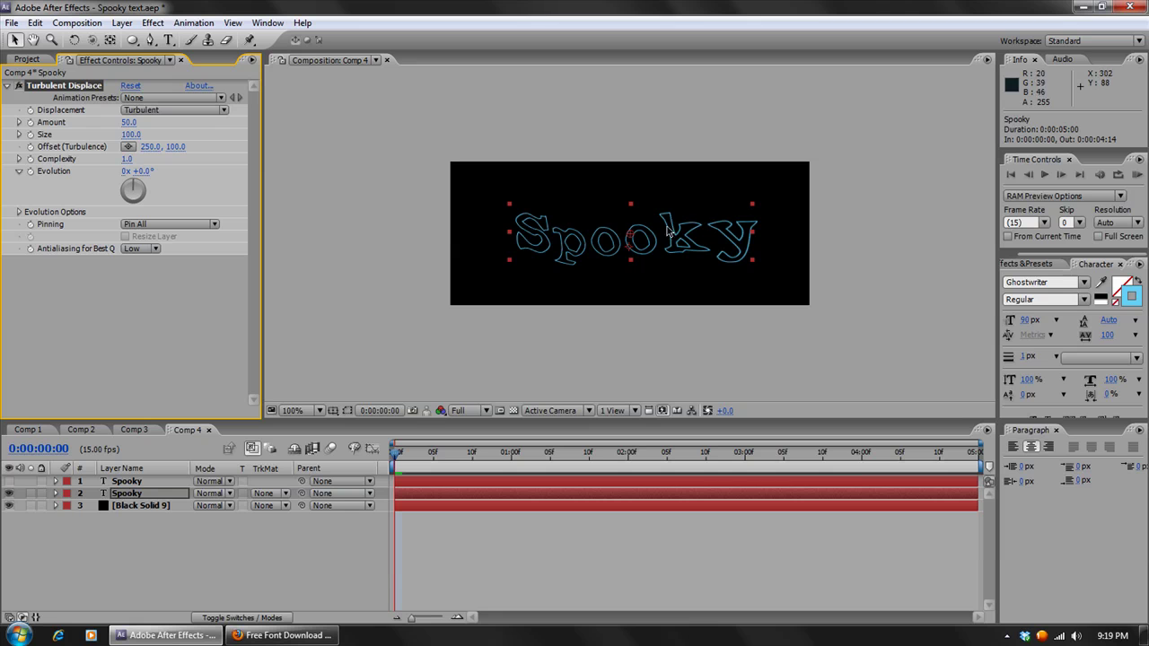
click(131, 134)
text(50)
key(Return)
click(131, 124)
key(Return)
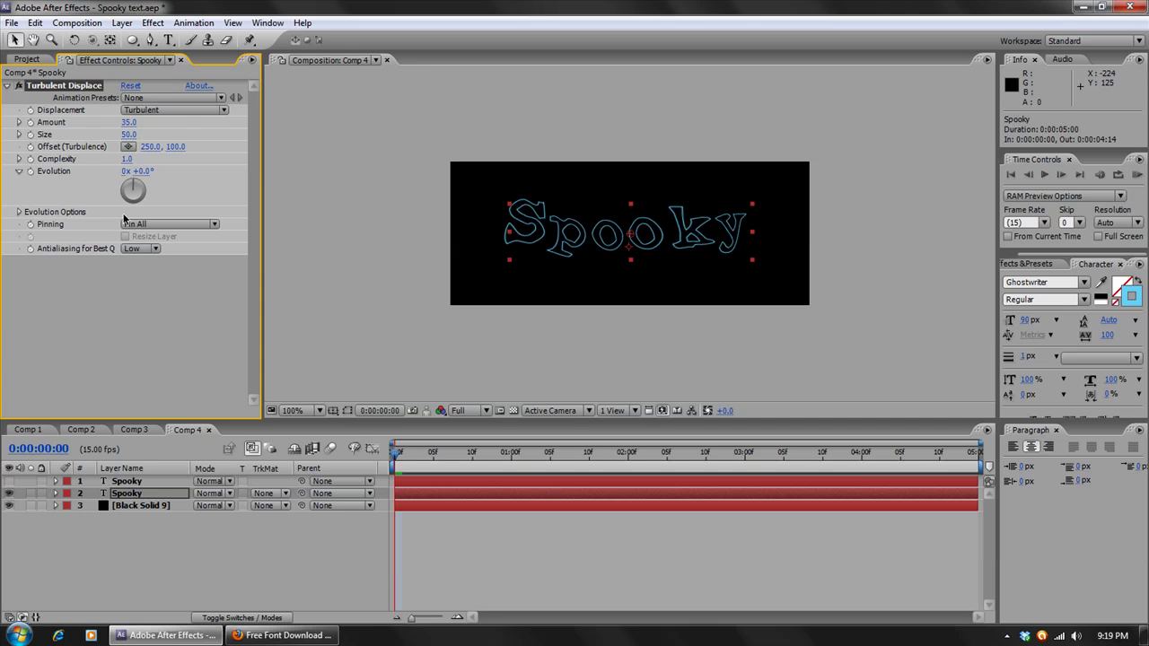
Animate the Turbulent Displace Evolution with a time*100 expression and scrub to preview.
alt+click(31, 172)
text(time*100)
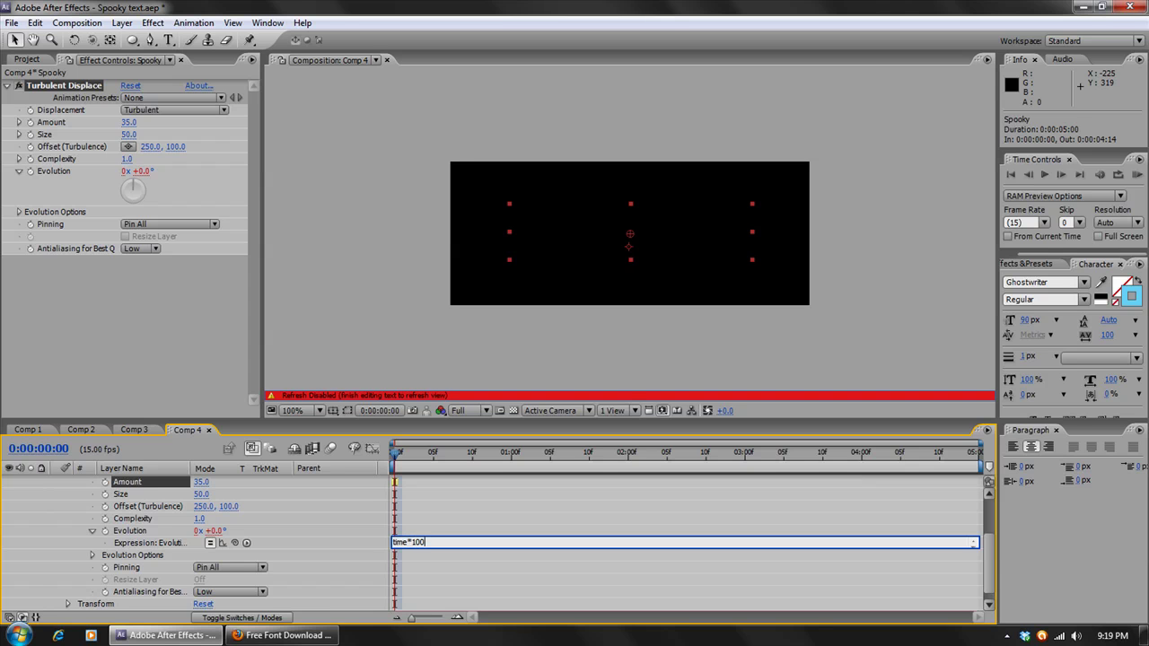
click(358, 507)
click(405, 455)
drag(405, 455, 692, 456)
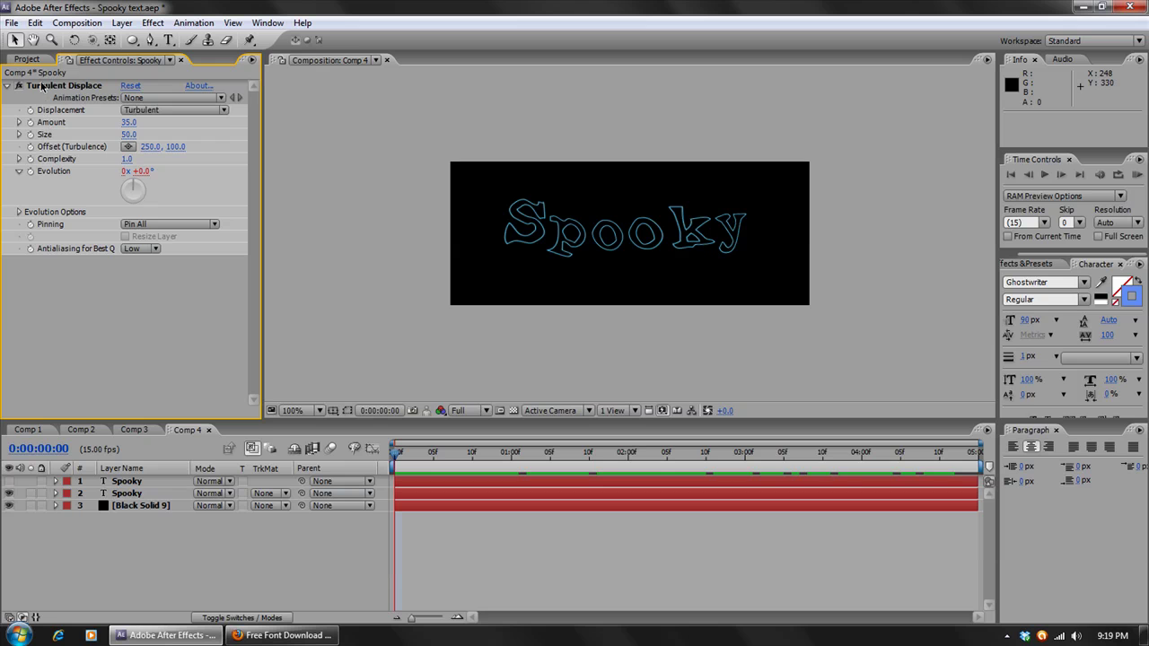
Duplicate Turbulent Displace and set the copy to Size 3 and Amount 65.
click(42, 85)
key(ctrl+d)
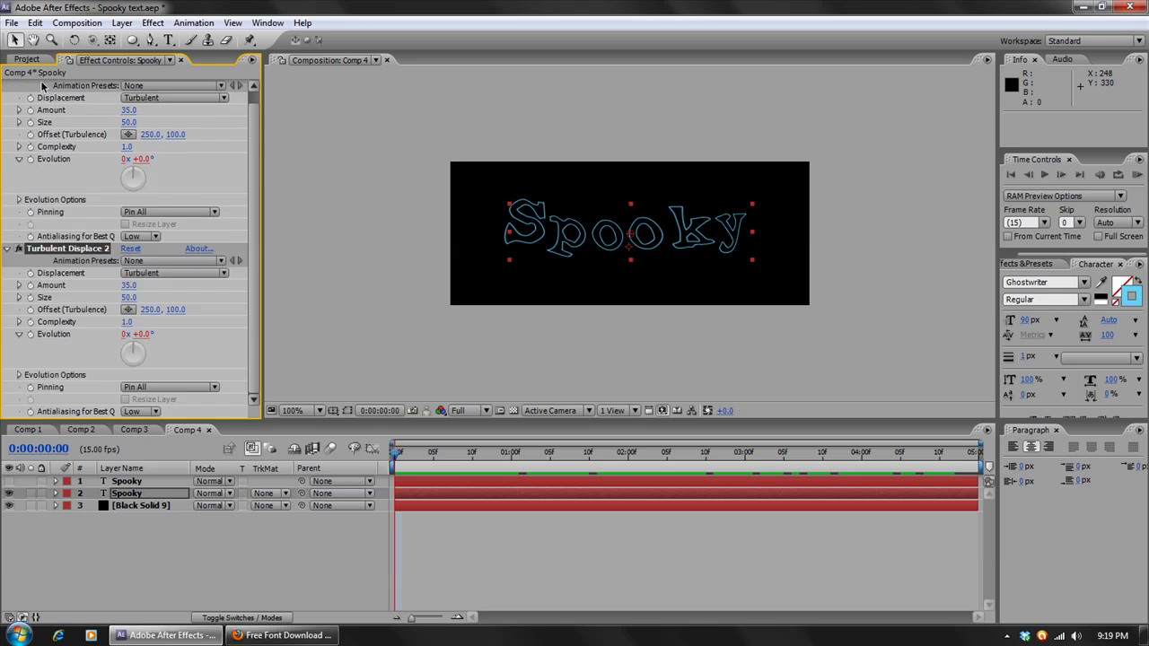
click(129, 298)
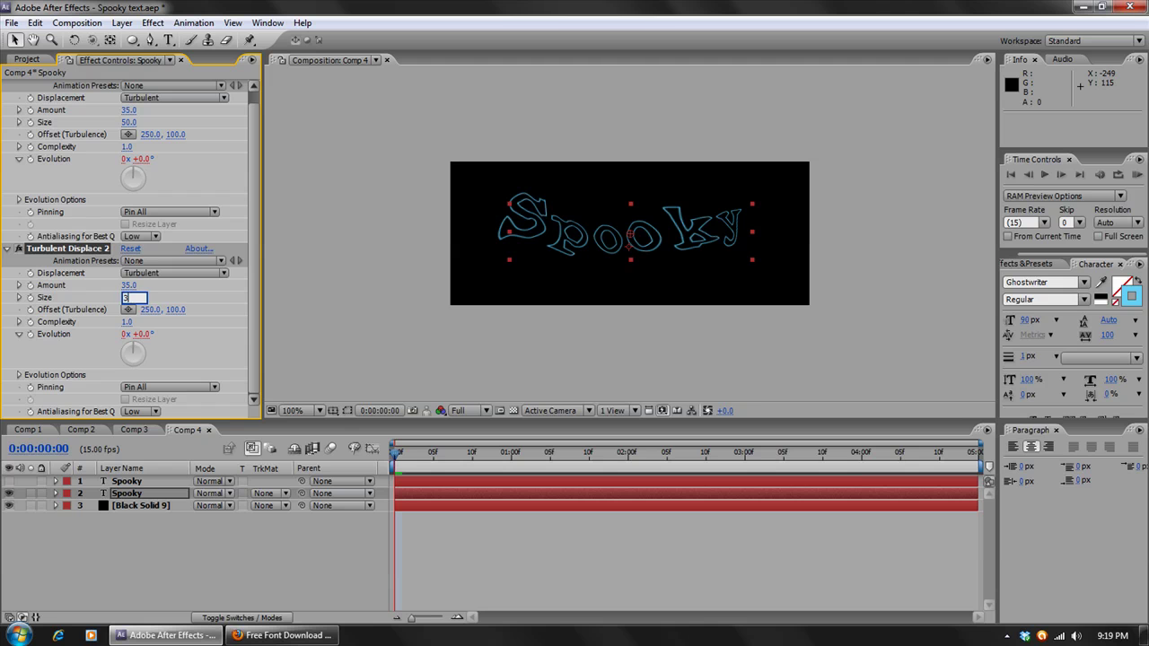
text(3)
key(Return)
key(period)
click(127, 284)
key(Return)
Compare the outline at 200% by toggling each Turbulent Displace, then scrub the wobble.
key(period)
key(comma)
key(comma)
scroll(255, 243, up, 1)
key(period)
click(18, 87)
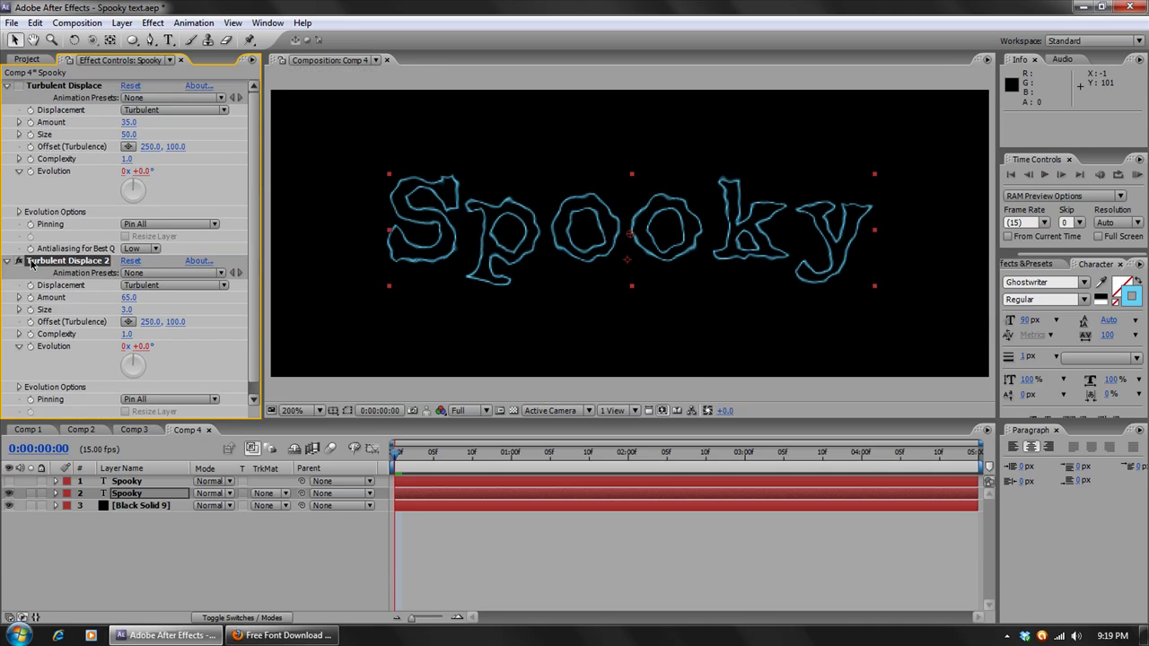
click(18, 260)
click(18, 260)
click(18, 260)
click(18, 260)
click(17, 86)
key(comma)
click(401, 454)
drag(422, 456, 370, 449)
click(105, 535)
Copy both Turbulent Displace effects onto the now-visible top Spooky layer.
click(126, 483)
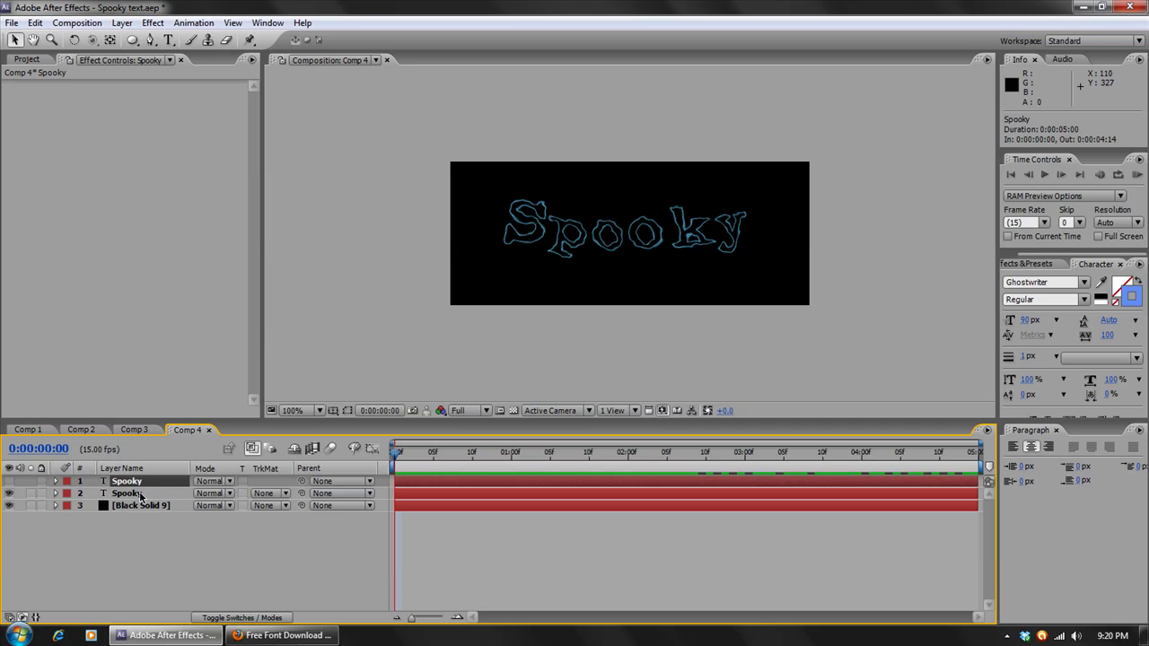
click(140, 496)
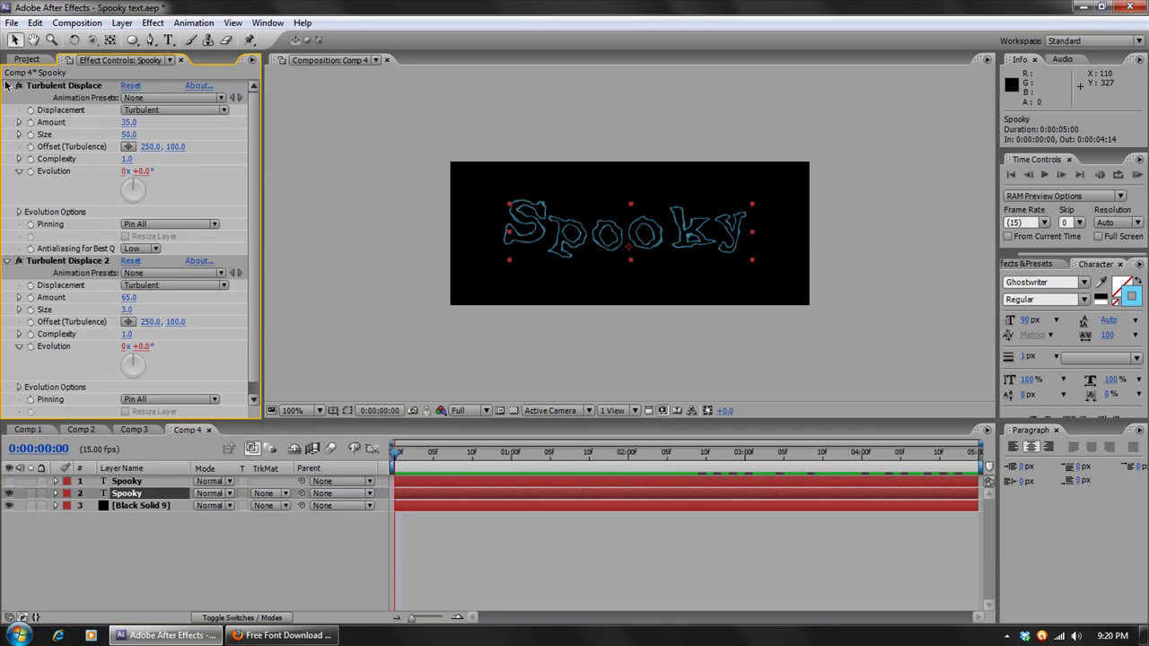
click(7, 84)
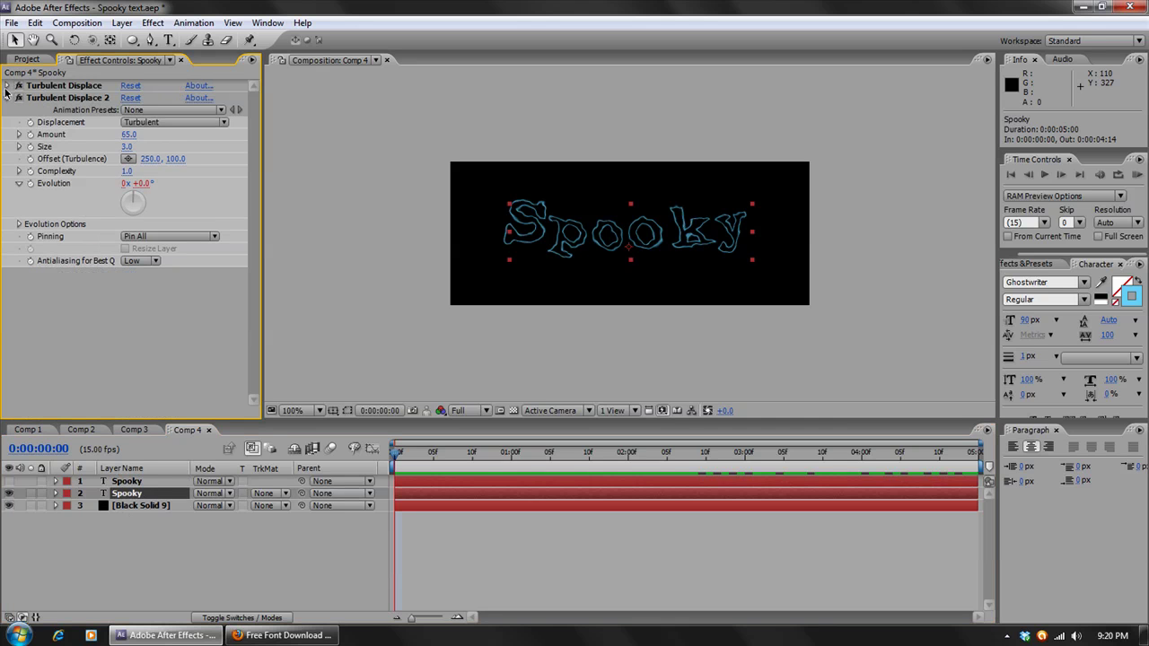
click(52, 86)
ctrl+click(54, 98)
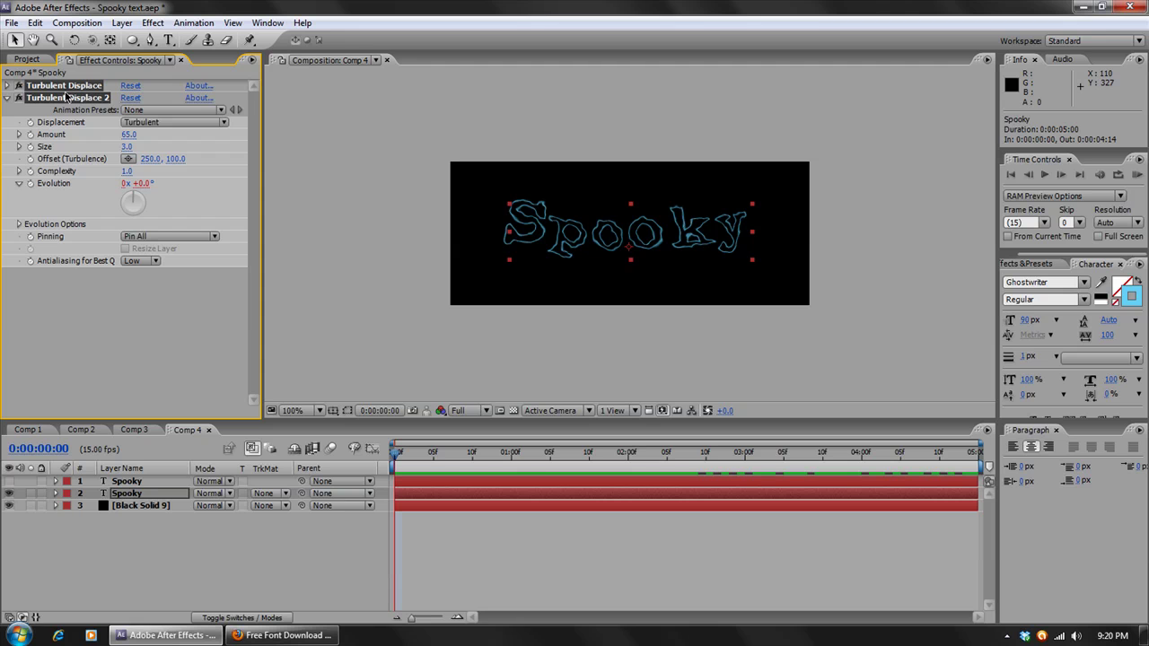
click(133, 482)
click(10, 482)
click(129, 140)
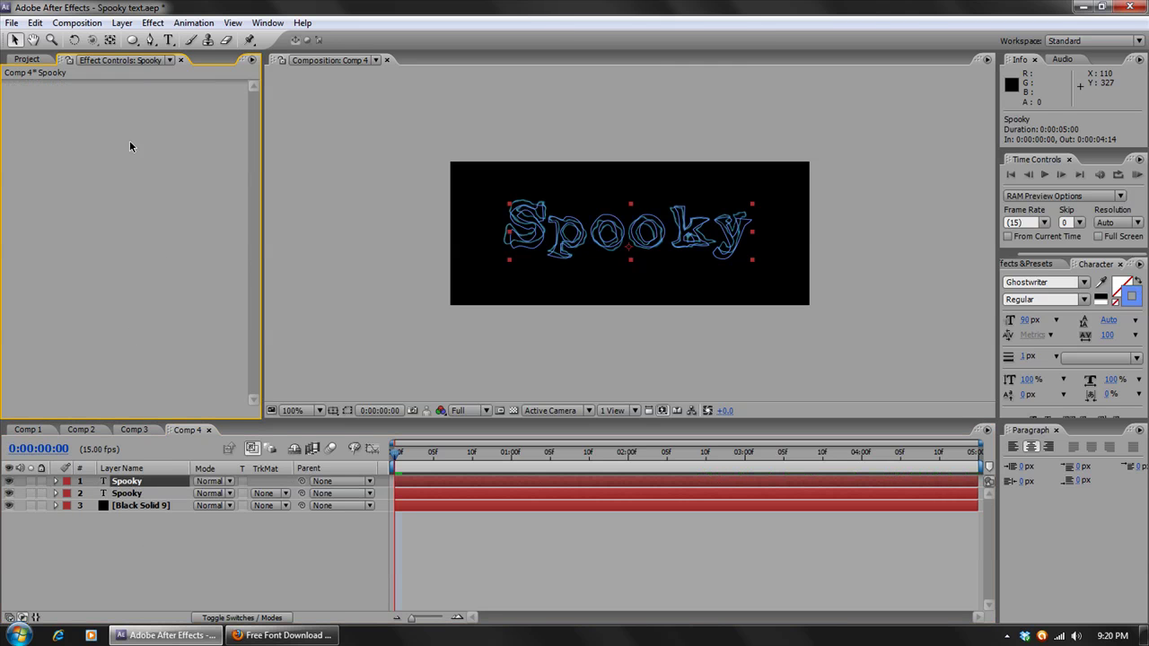
key(ctrl+v)
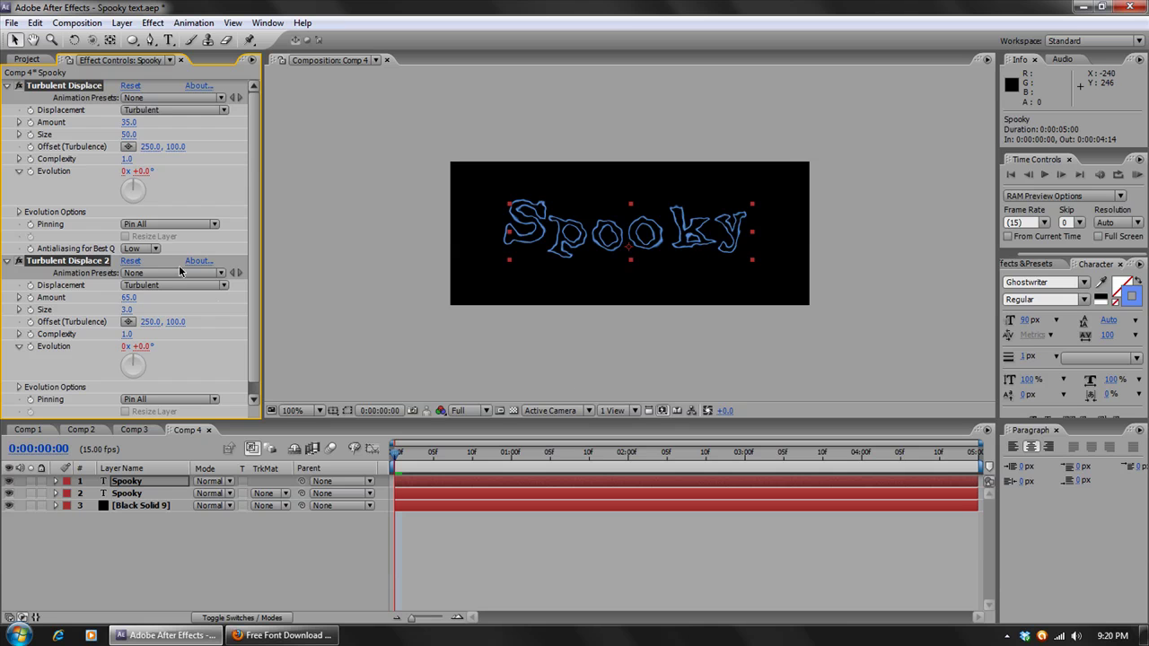
Set the top layer's first Offset (Turbulence) to 260, 100 and preview the result.
key(period)
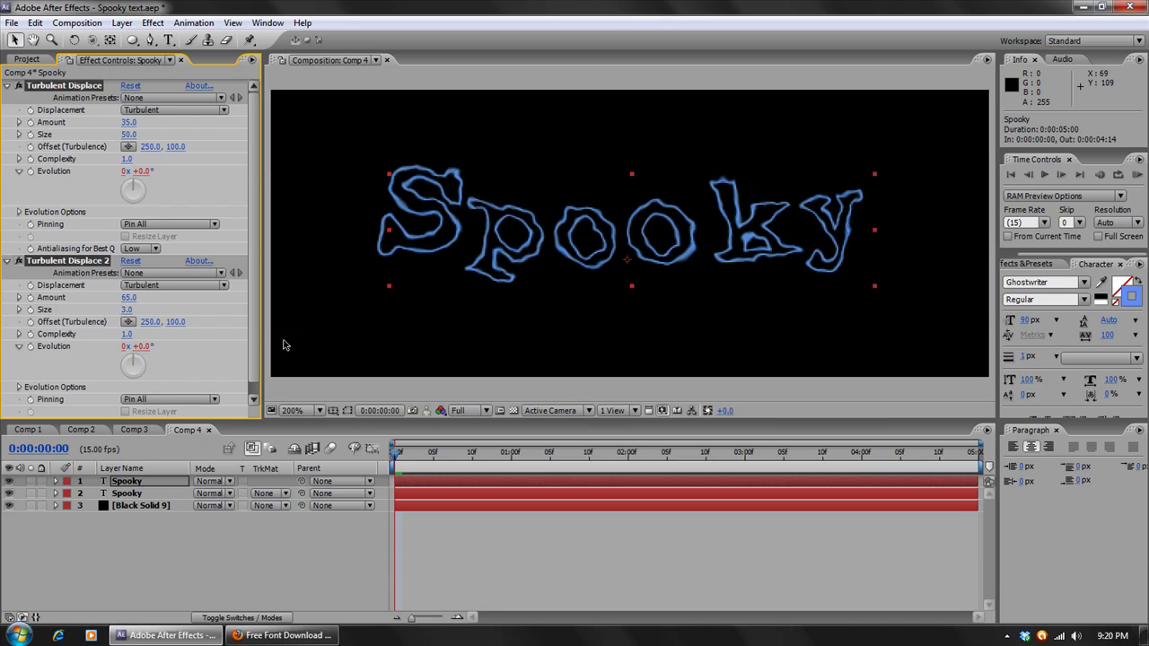
click(30, 482)
click(29, 482)
mouse_move(397, 453)
mouse_down()
mouse_move(529, 467)
mouse_move(396, 466)
mouse_up()
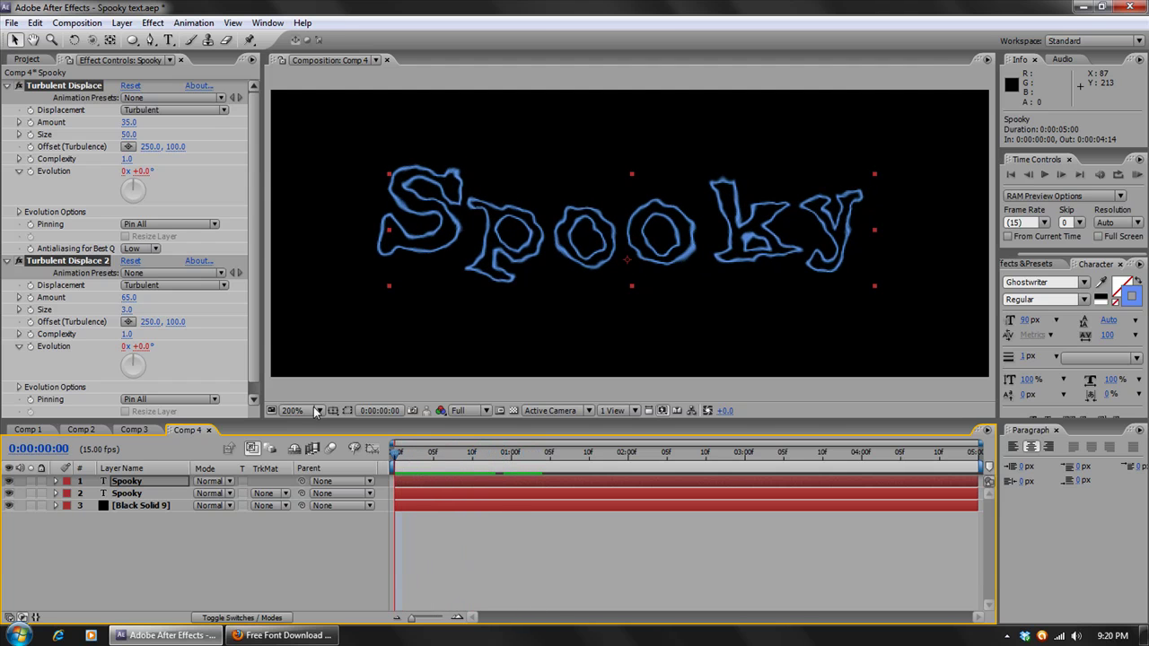
click(212, 188)
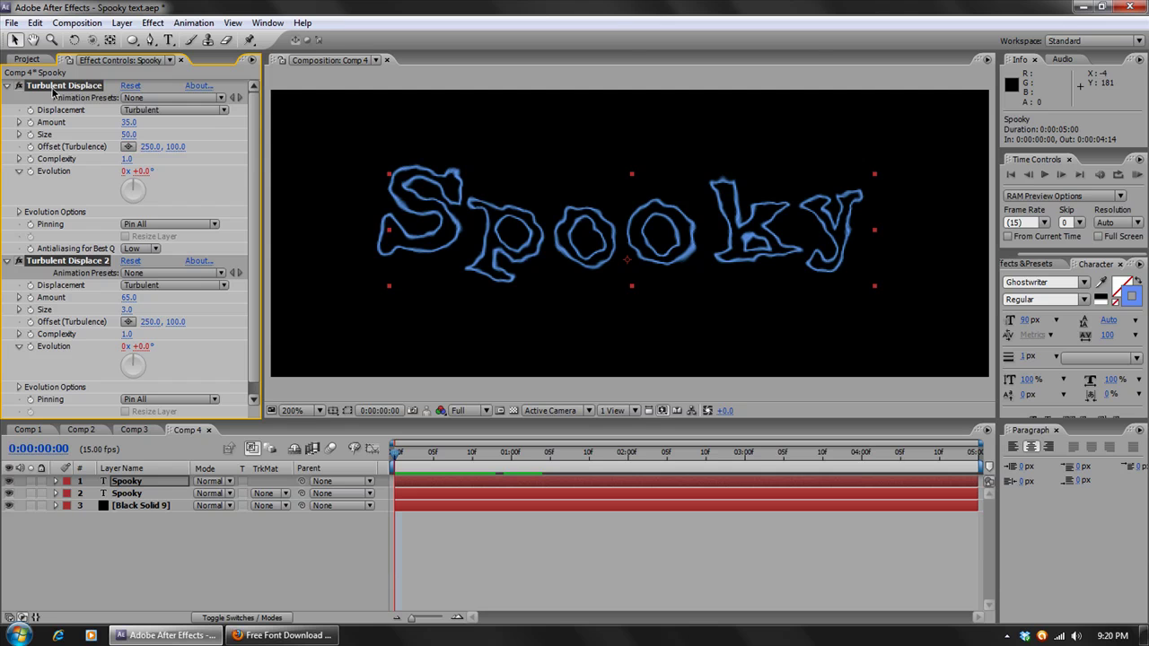
click(201, 319)
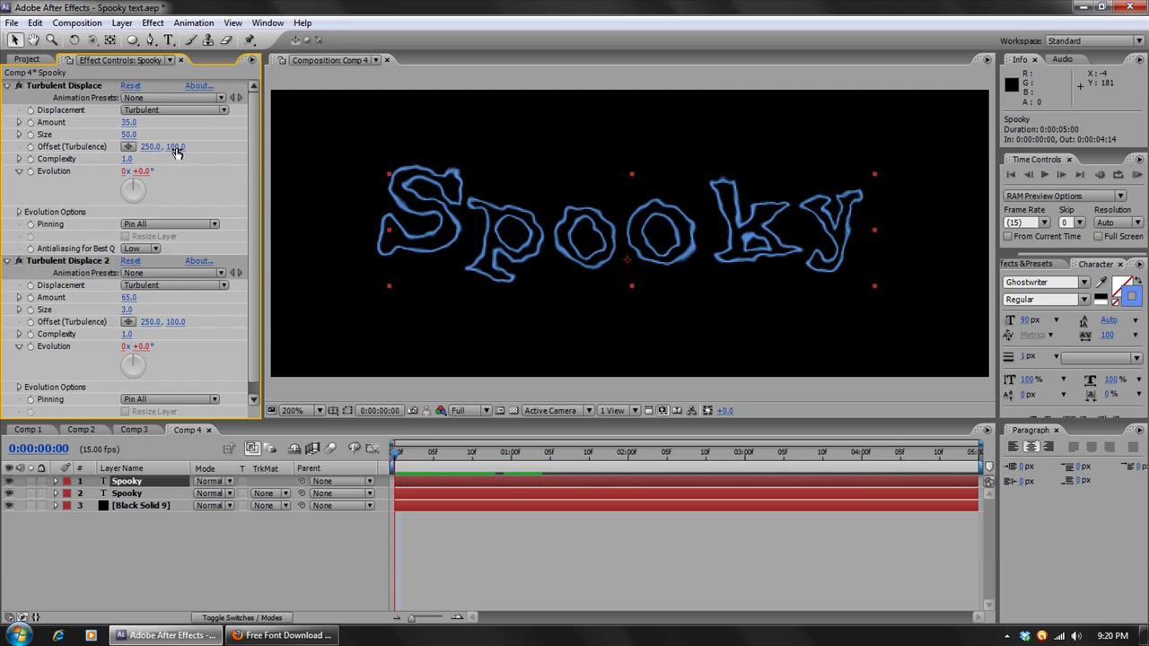
drag(177, 150, 190, 156)
key(ctrl+z)
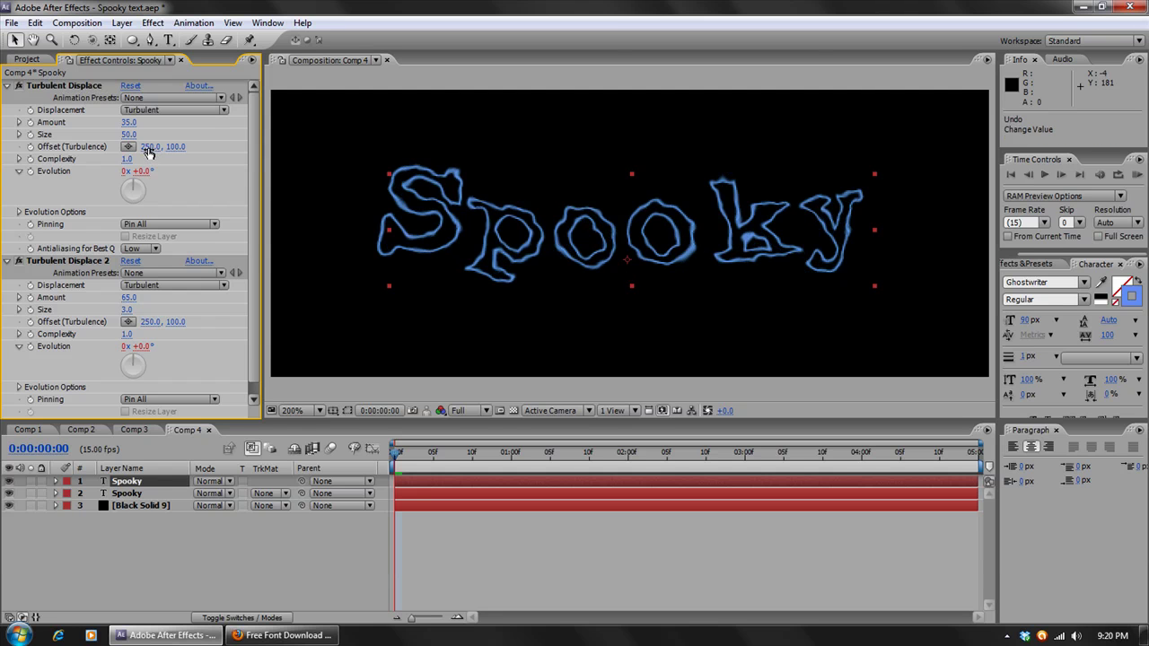
click(149, 146)
key(Return)
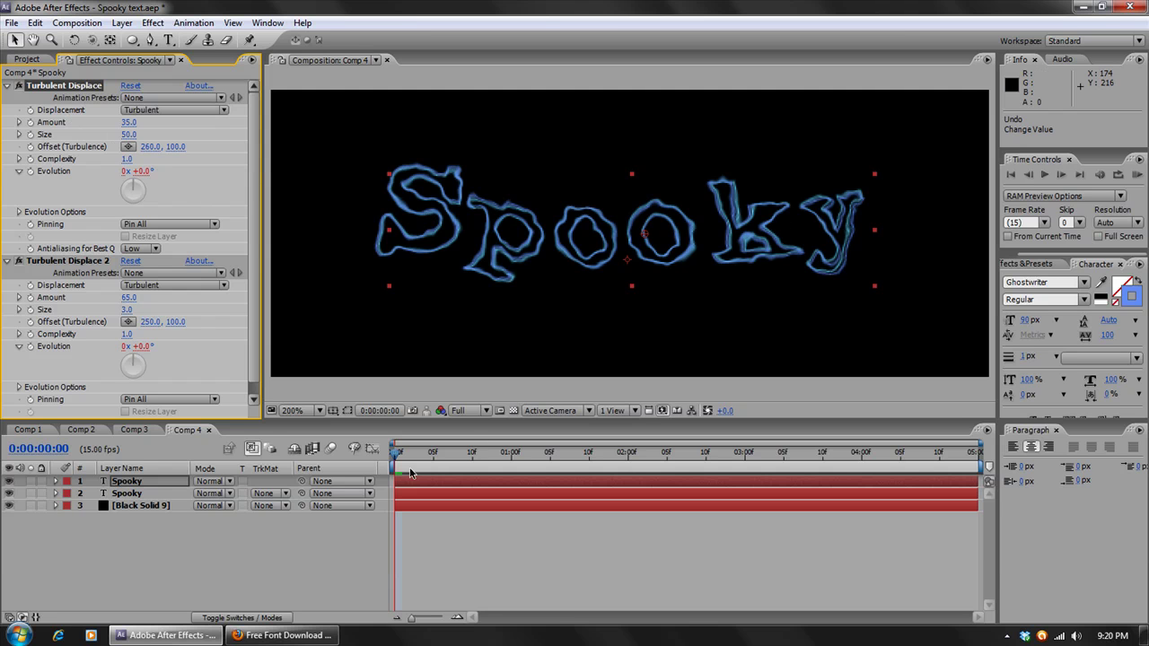
drag(397, 454, 480, 455)
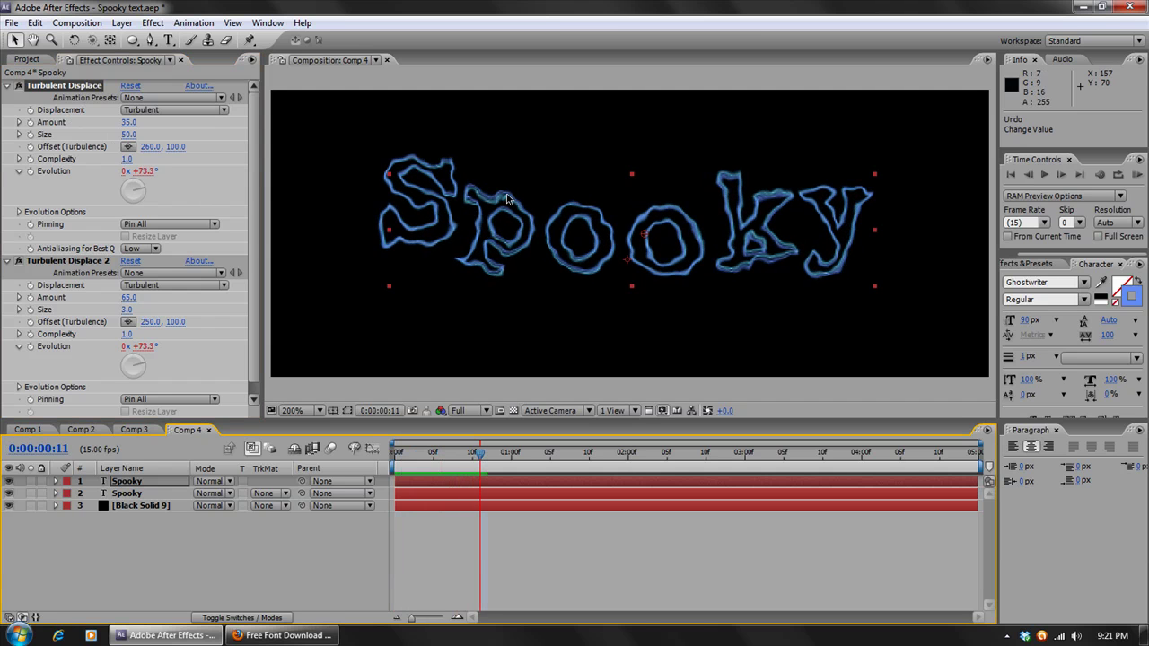
Set the top Spooky layer's blending mode to Add and preview the distortion.
click(146, 482)
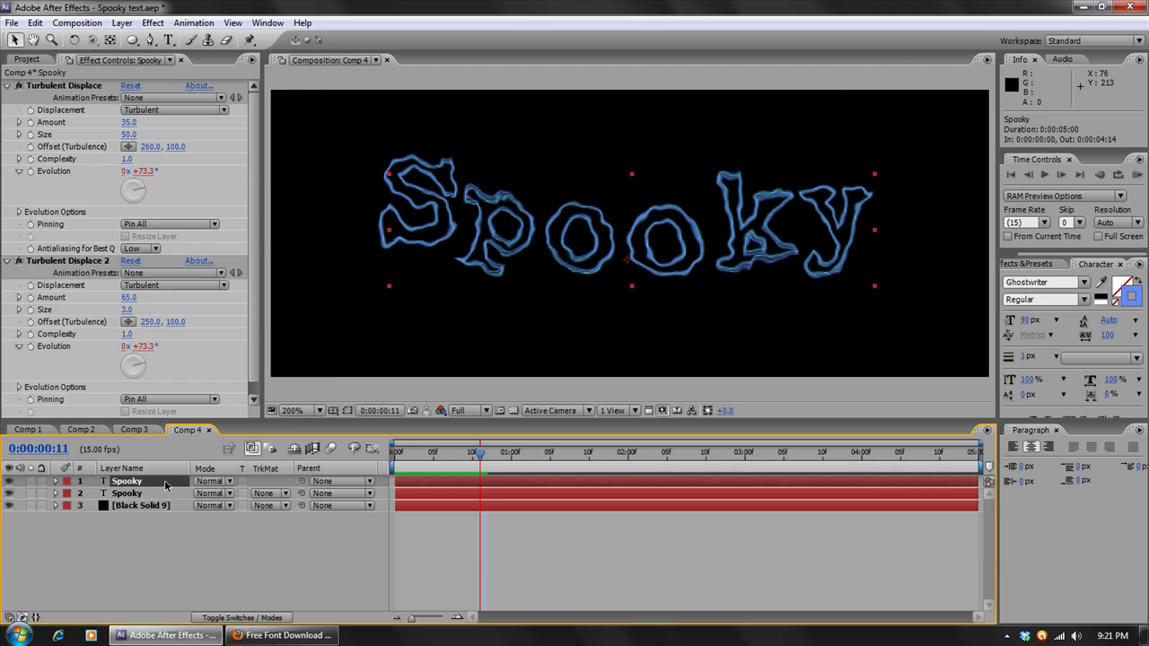
click(214, 482)
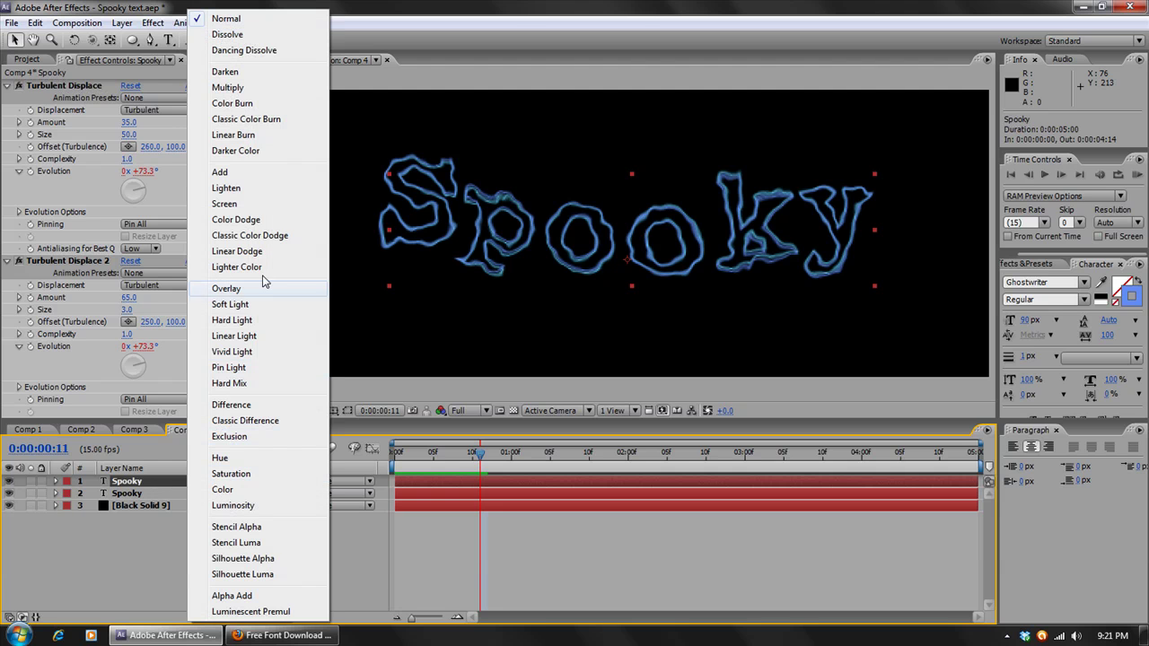
click(250, 173)
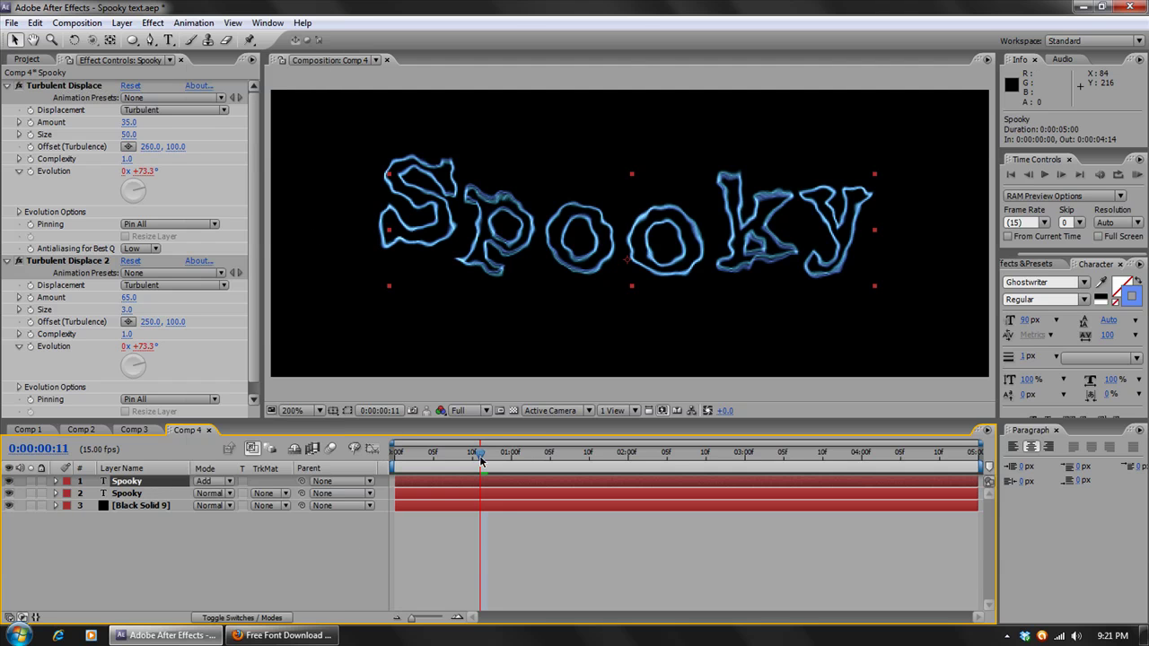
drag(486, 461, 660, 463)
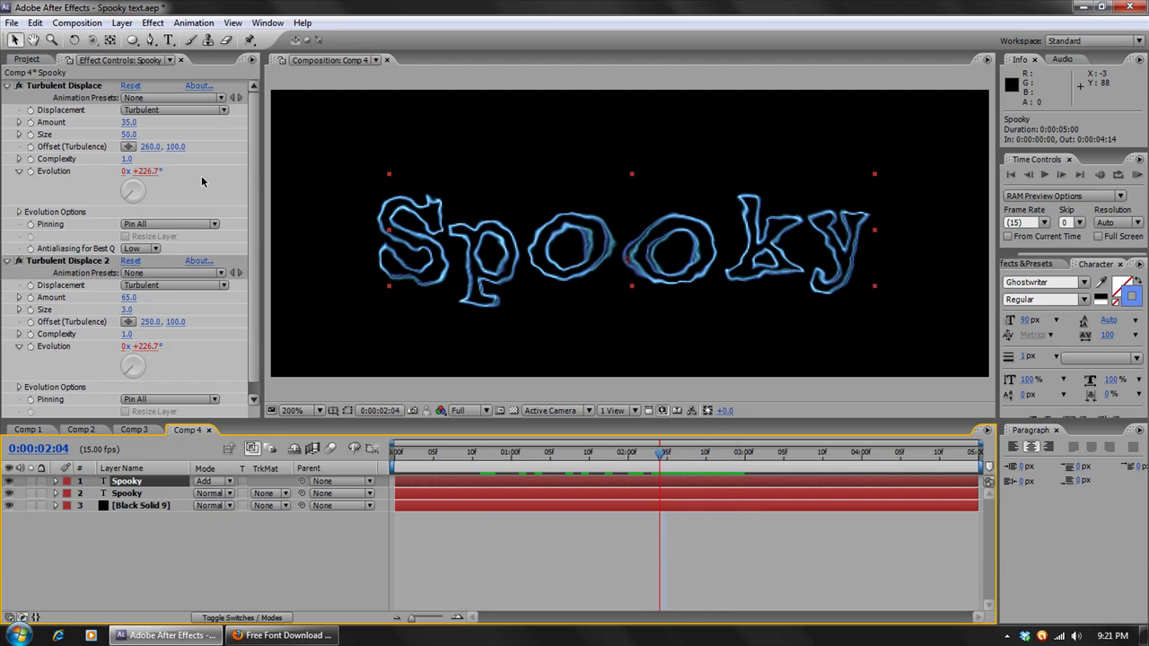
Change the first Turbulence offset's second value to 120 (260, 120), previewing the wobble.
click(176, 146)
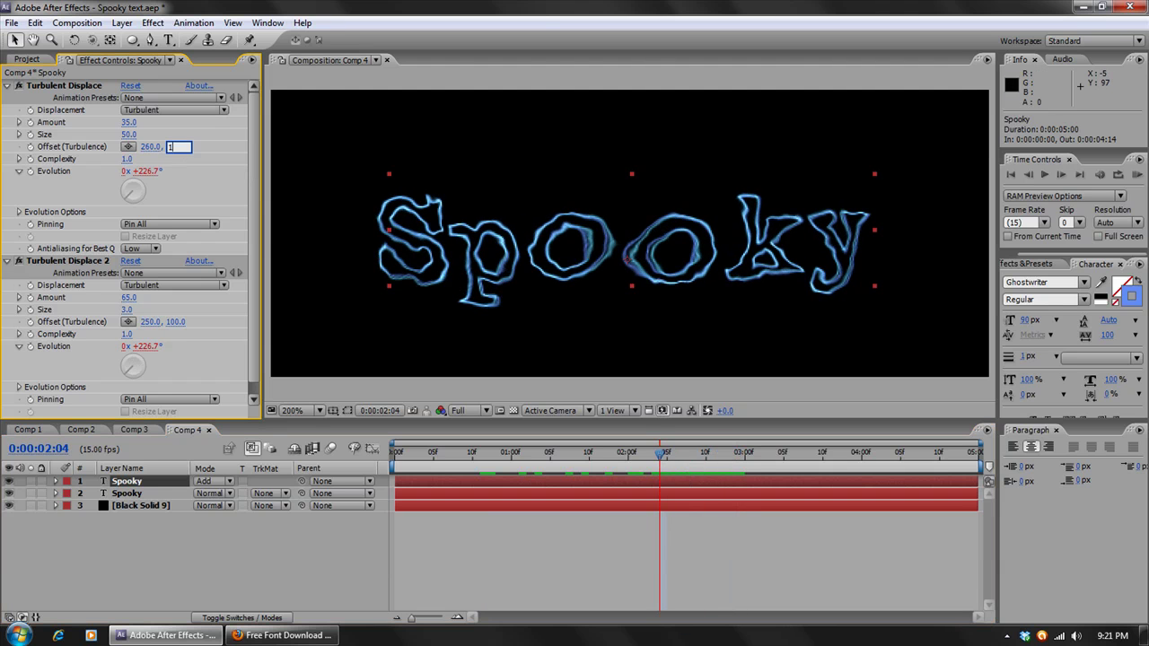
text(130)
key(Return)
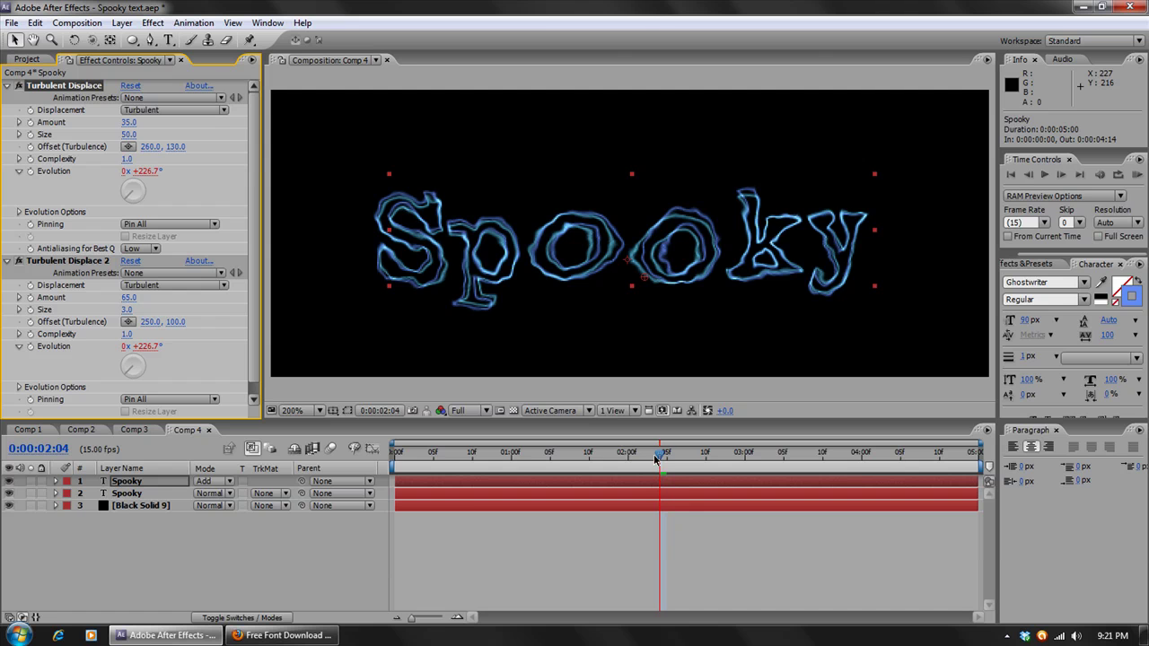
drag(661, 455, 518, 453)
key(KP_0)
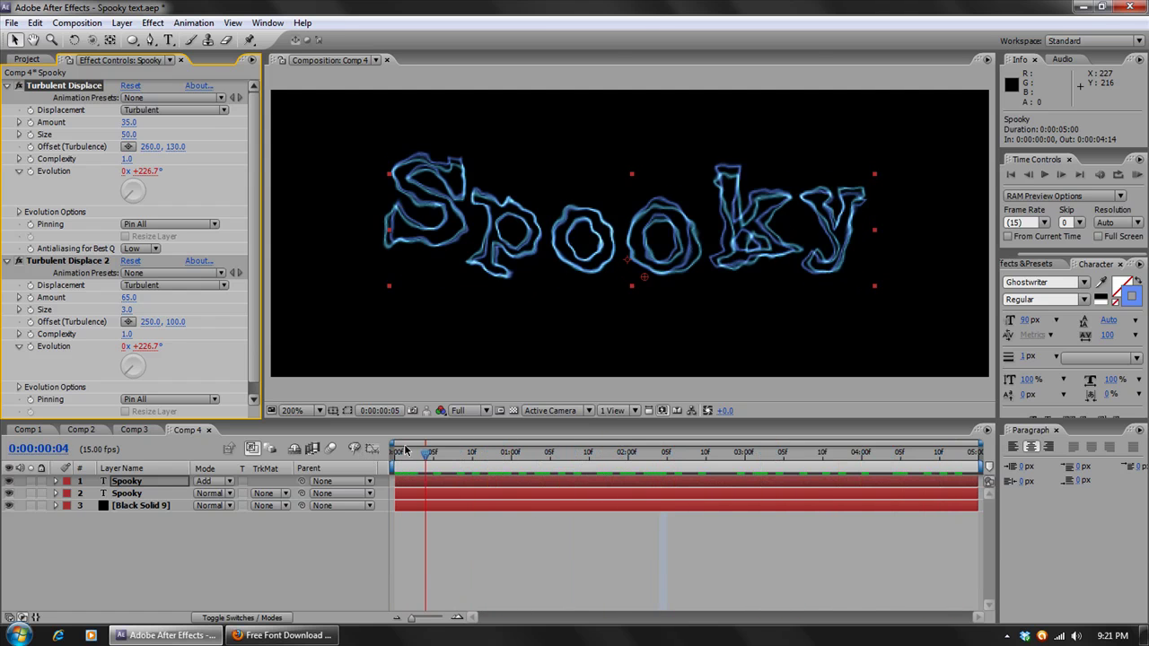
click(175, 146)
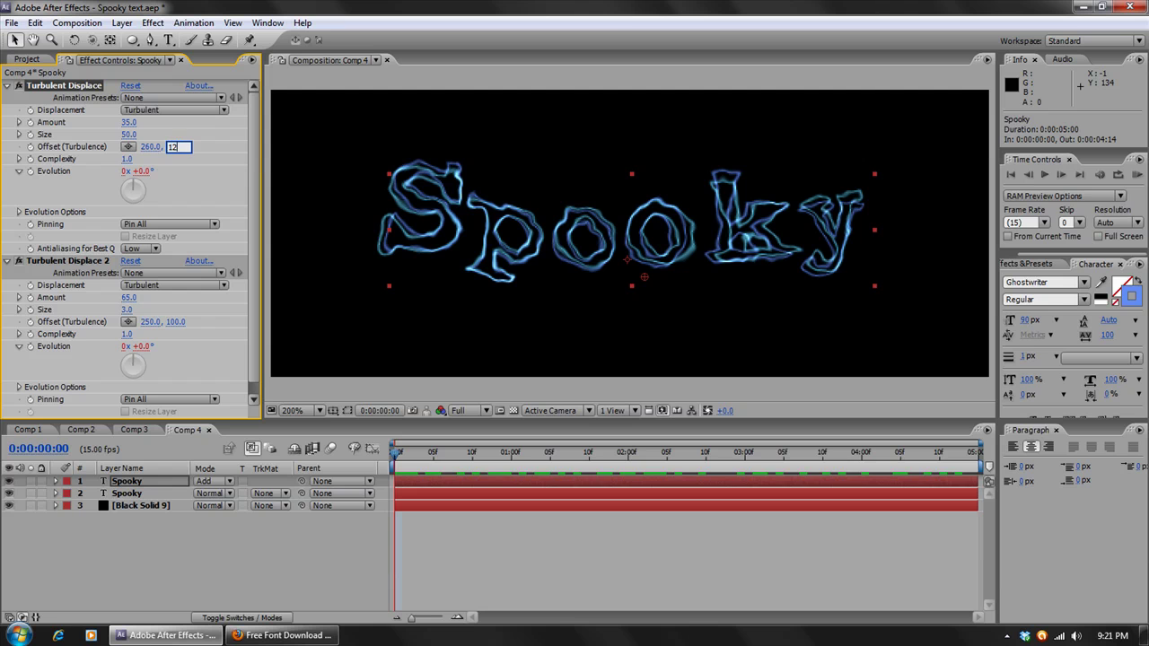
text(120)
key(Return)
key(comma)
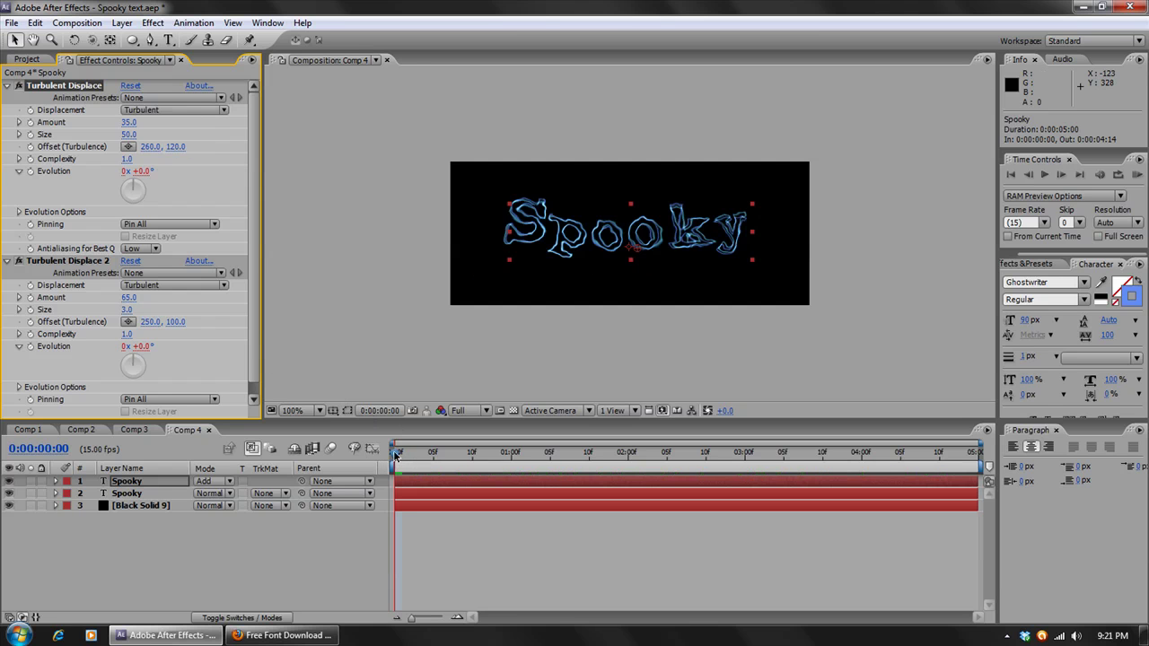
mouse_move(399, 456)
mouse_down()
mouse_move(893, 456)
mouse_move(398, 456)
mouse_up()
click(130, 532)
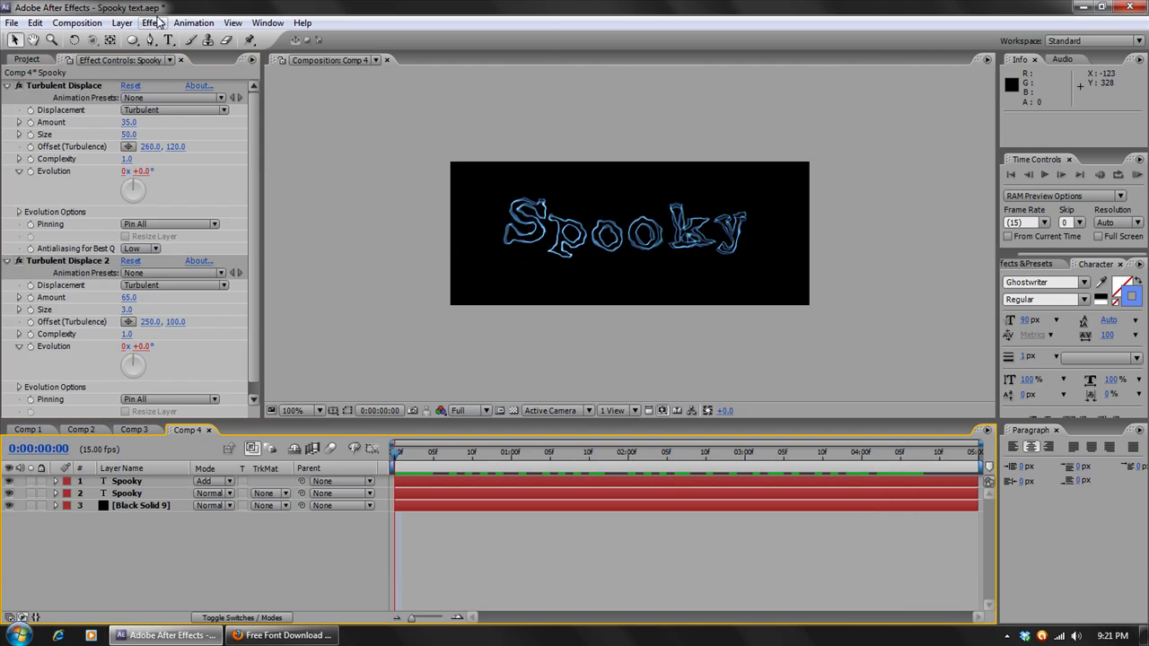
Add a new adjustment layer above the Spooky text in Comp 4.
click(122, 23)
mouse_move(318, 43)
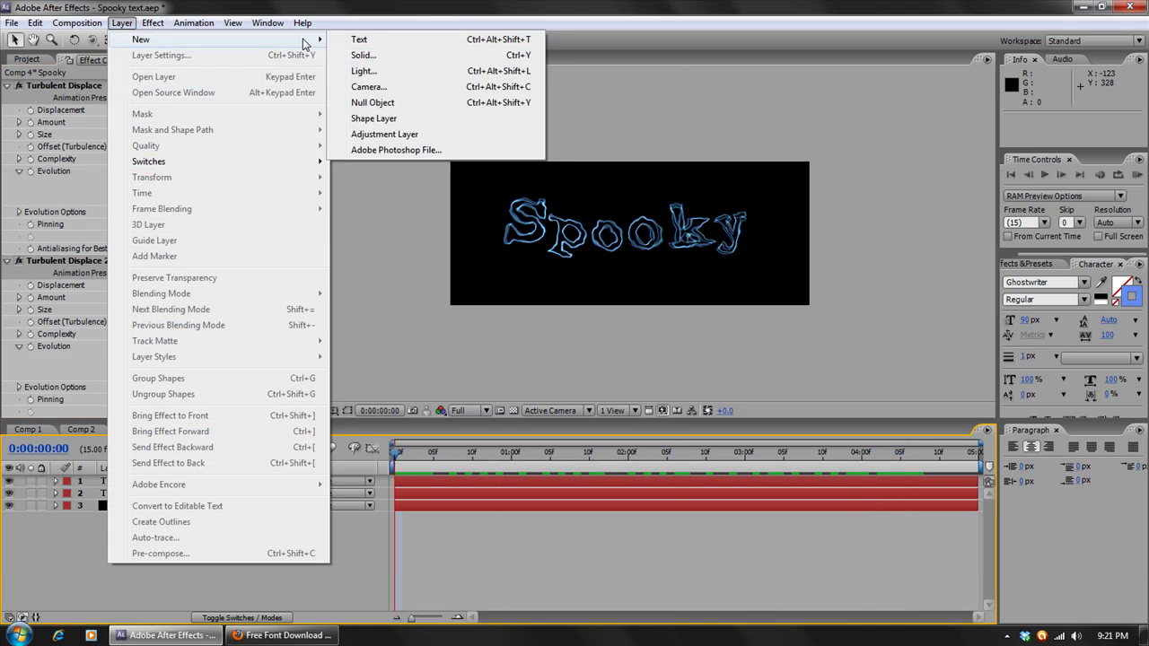
click(385, 133)
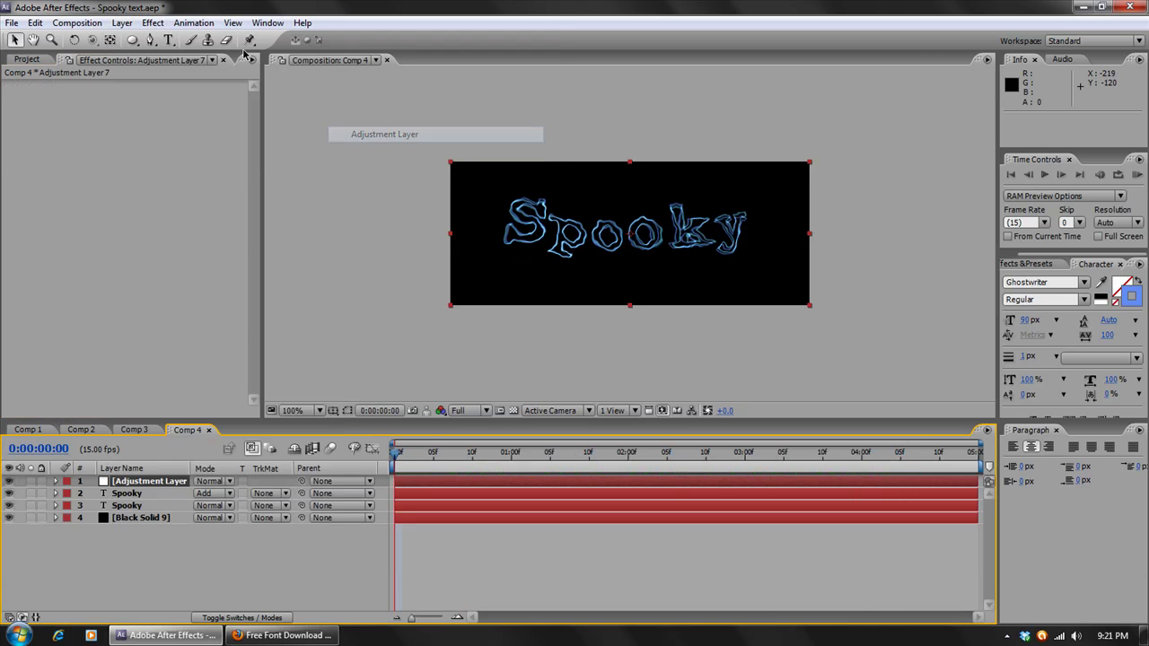
Apply Fast Blur to the adjustment layer and set Blurriness to 15.
click(149, 24)
mouse_move(303, 128)
click(376, 234)
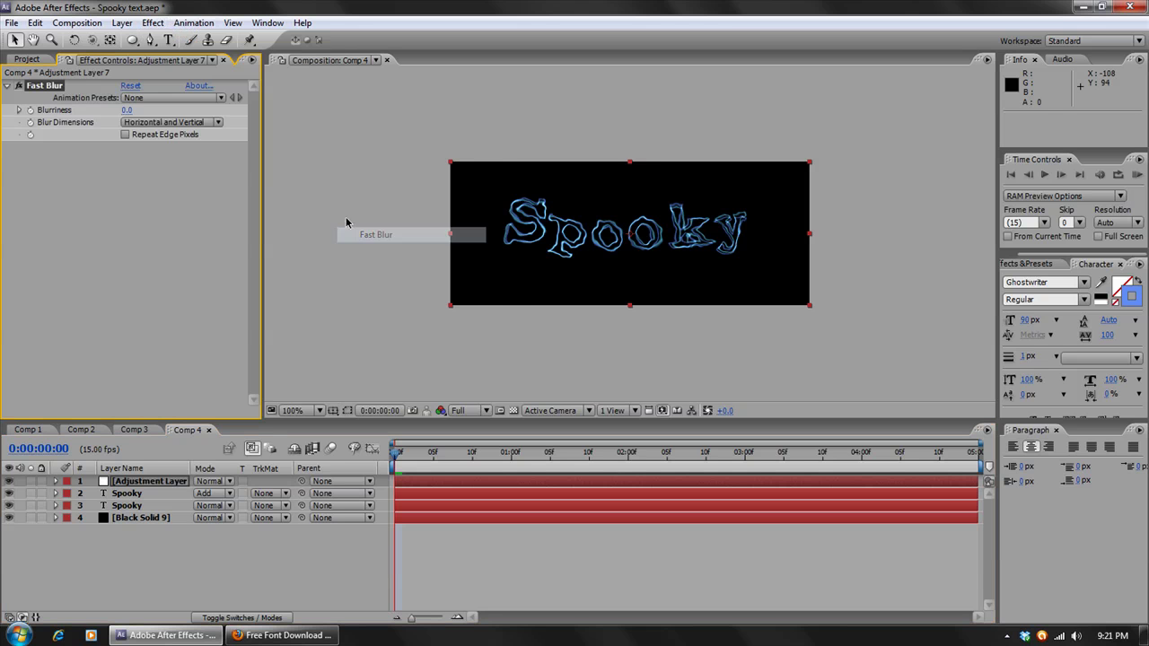
click(130, 109)
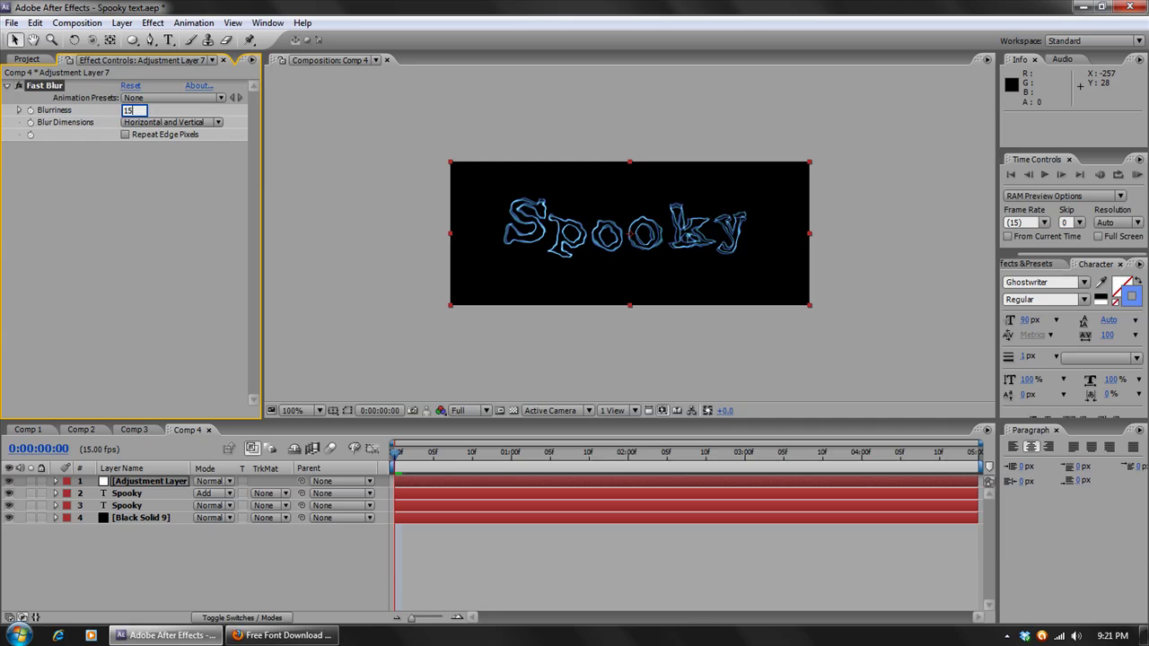
key(Return)
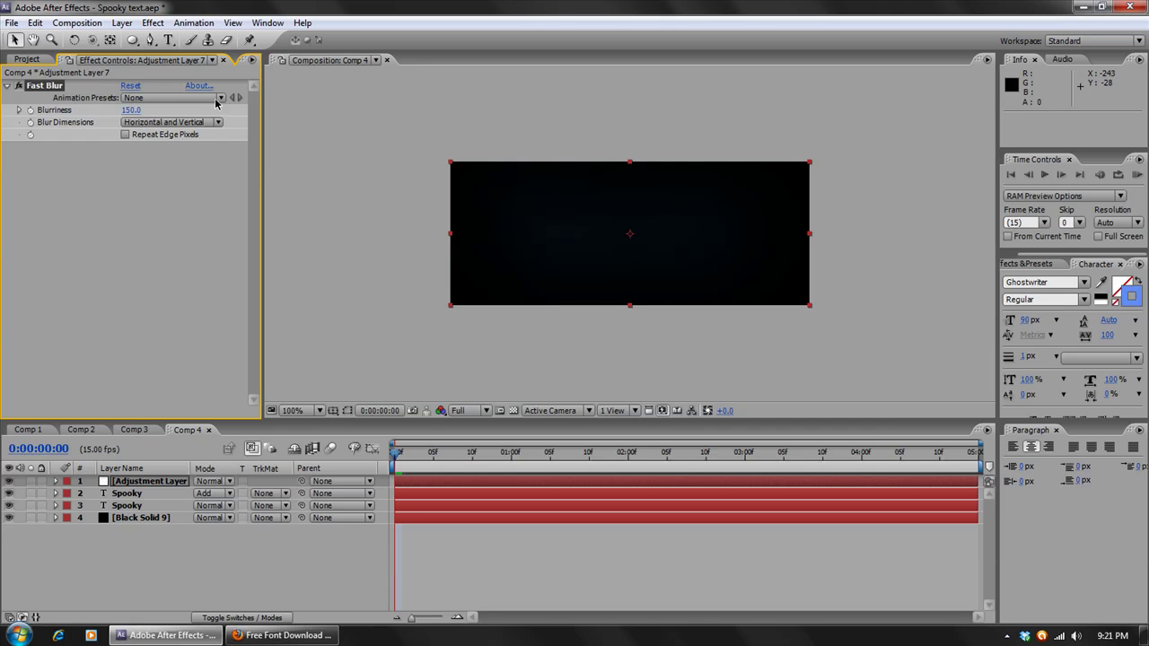
click(126, 109)
text(15)
key(Return)
scroll(430, 149, up, 1)
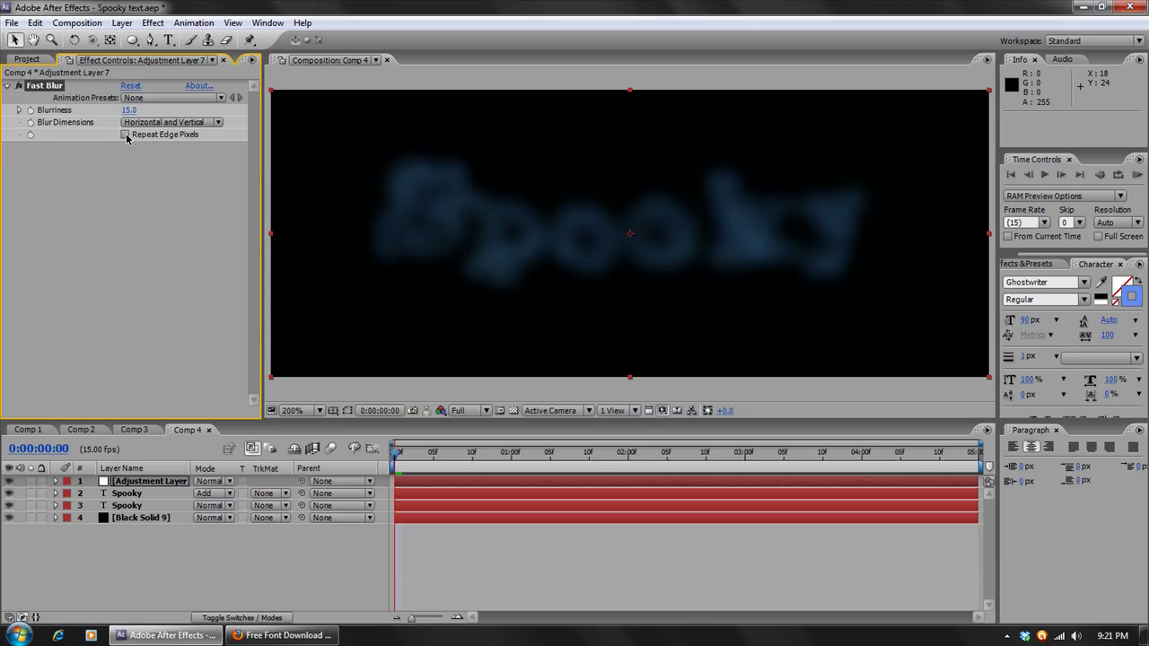
Add Curves to tint the blur blue: raise Blue, lower Red, lift Green slightly.
click(152, 23)
mouse_move(316, 157)
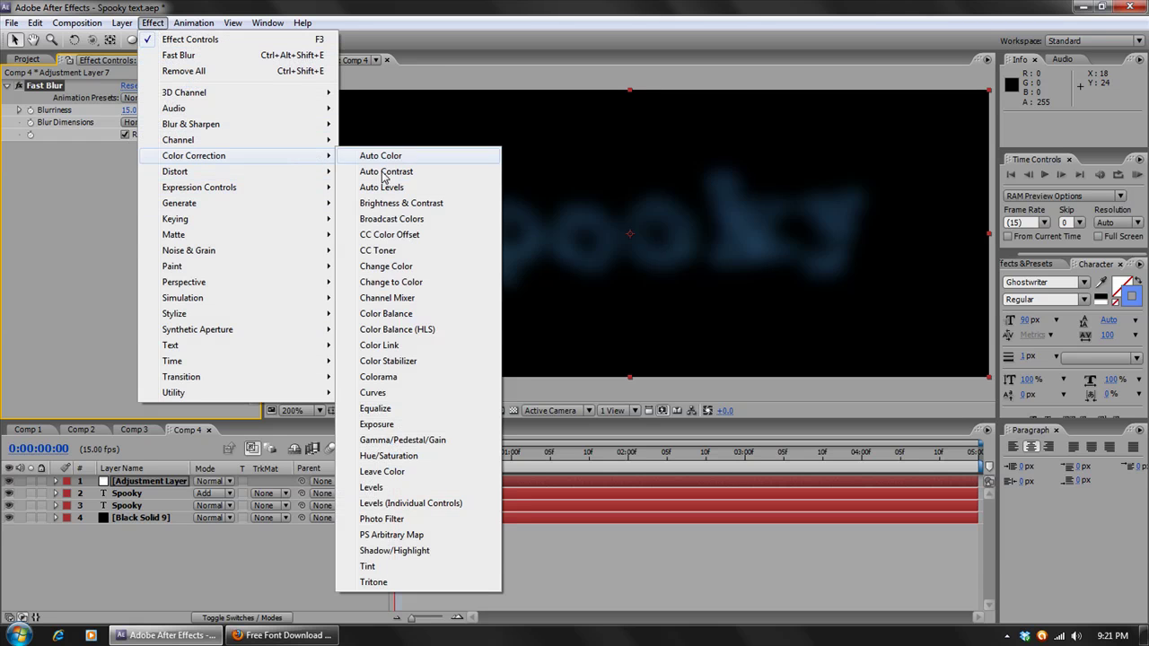
click(386, 391)
click(157, 173)
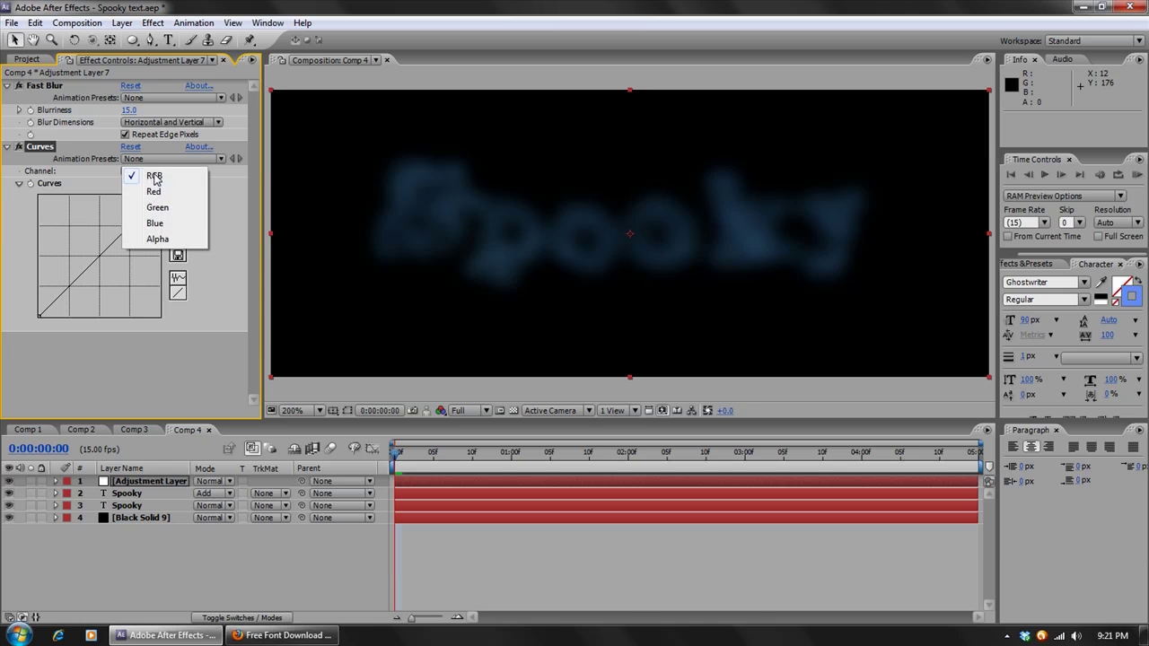
click(145, 222)
drag(101, 254, 85, 244)
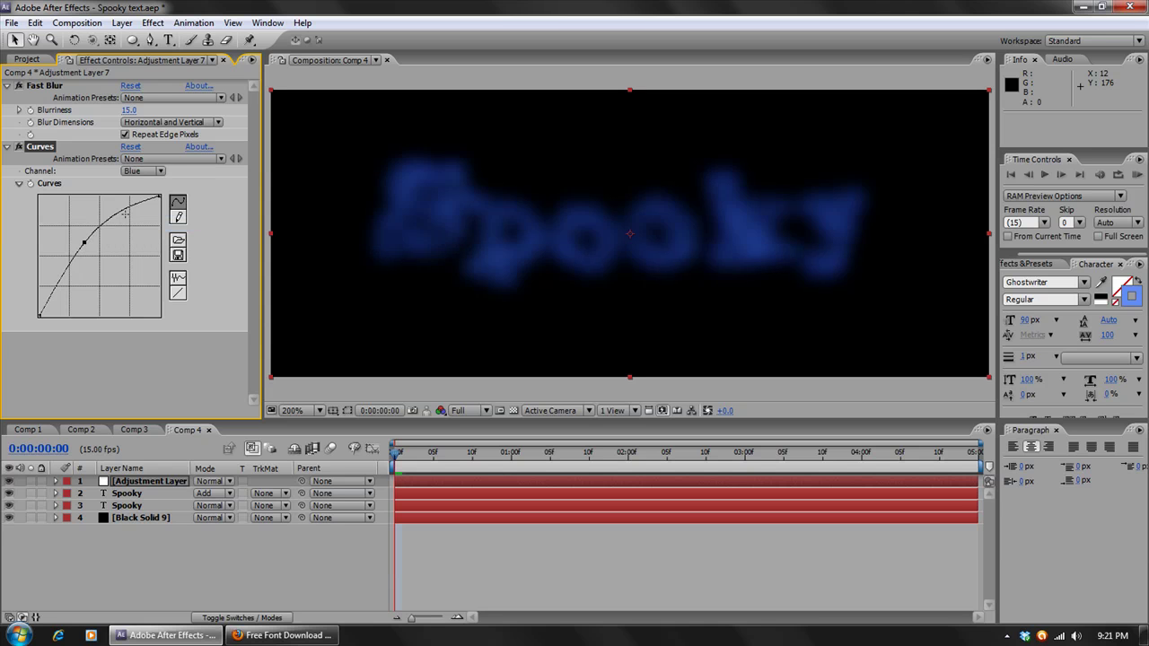
click(144, 172)
click(148, 139)
drag(102, 257, 106, 265)
click(152, 173)
click(148, 188)
click(98, 255)
drag(103, 259, 95, 252)
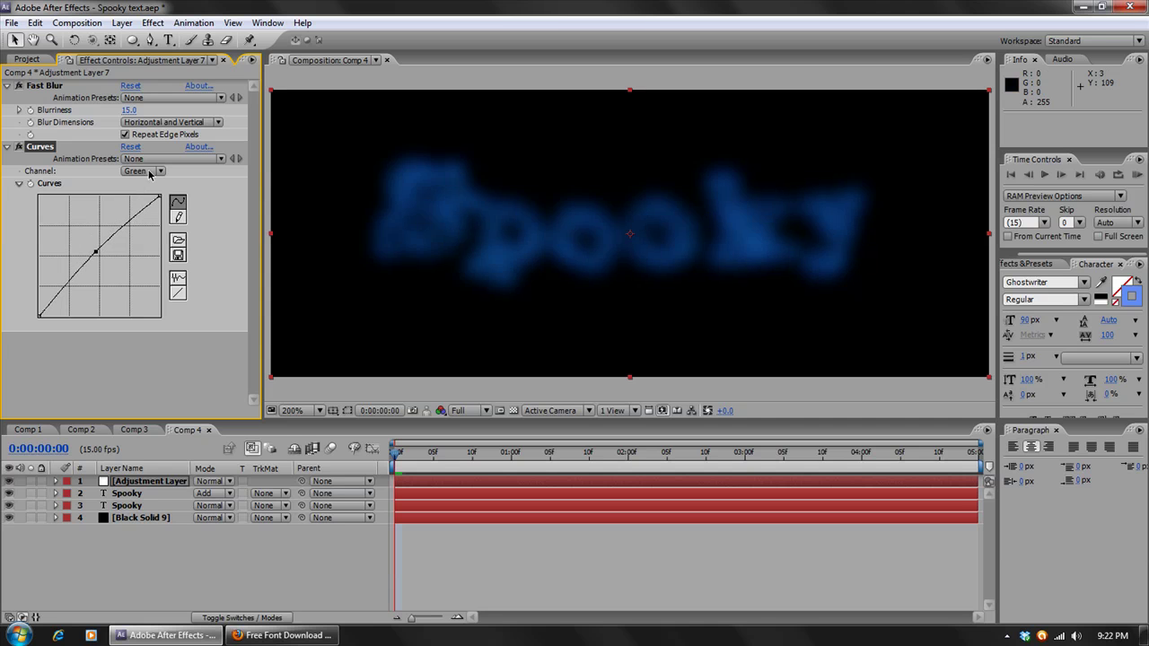
Set the adjustment layer's blending mode to Screen, then select the Spooky layer.
click(204, 481)
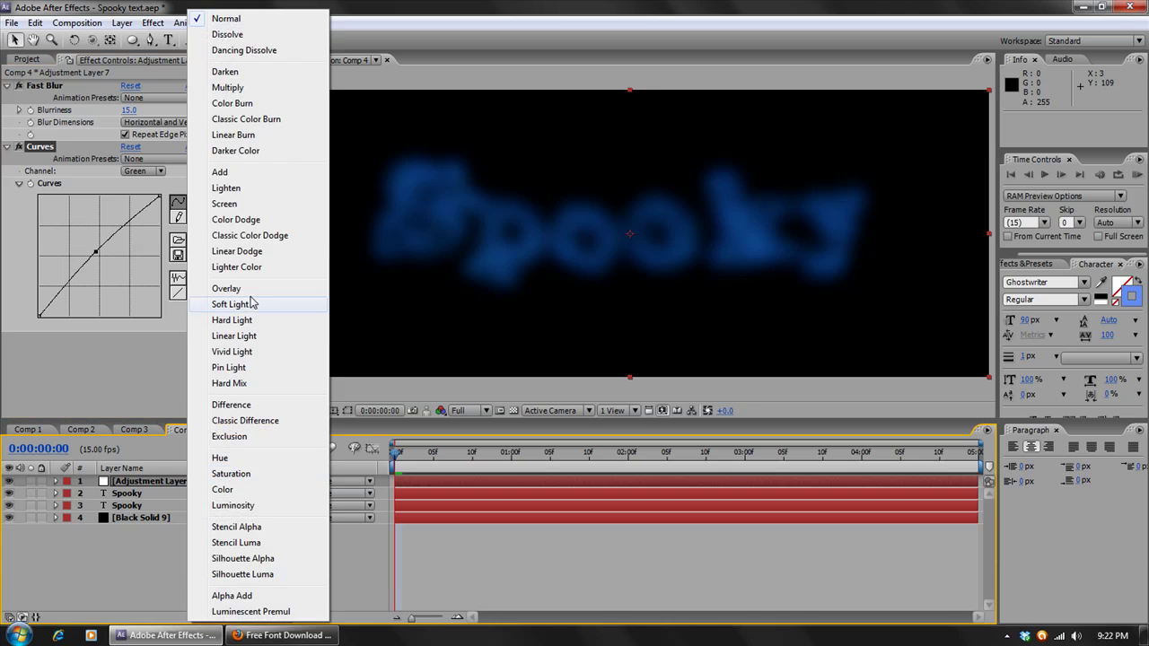
click(235, 209)
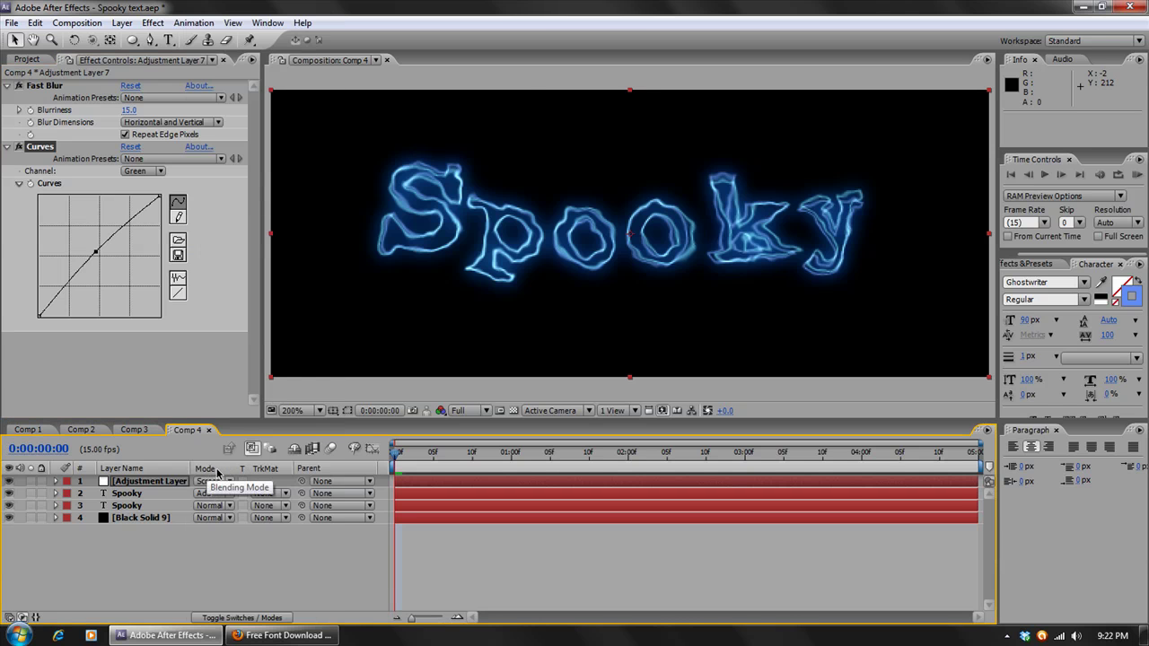
click(230, 618)
click(231, 617)
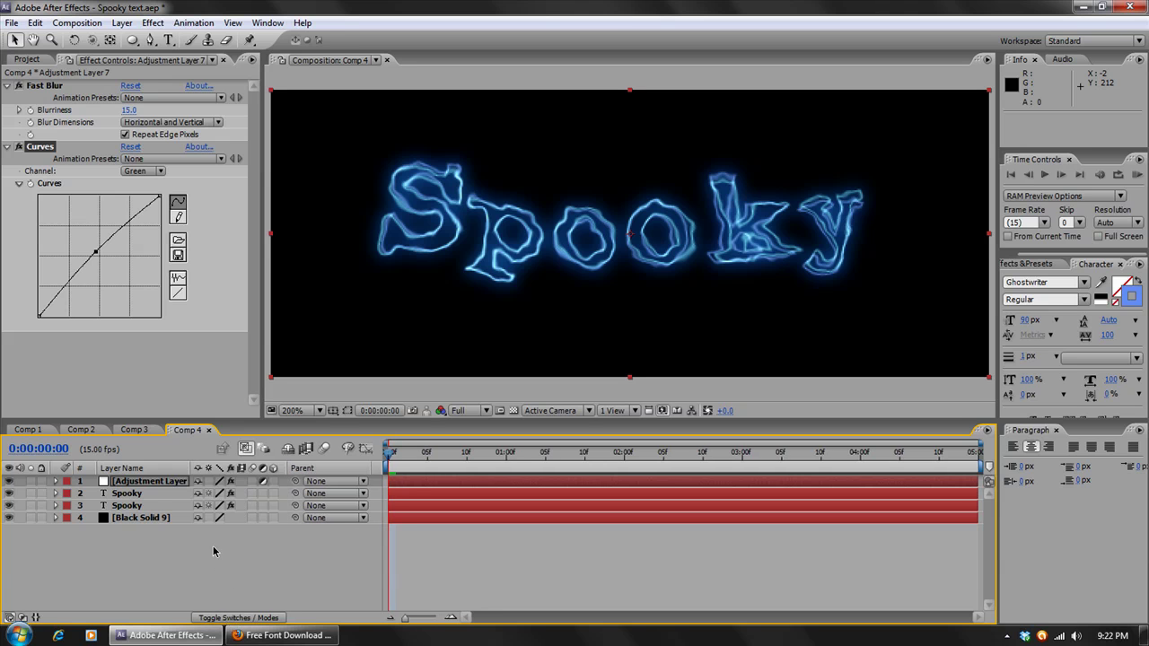
click(157, 579)
click(155, 492)
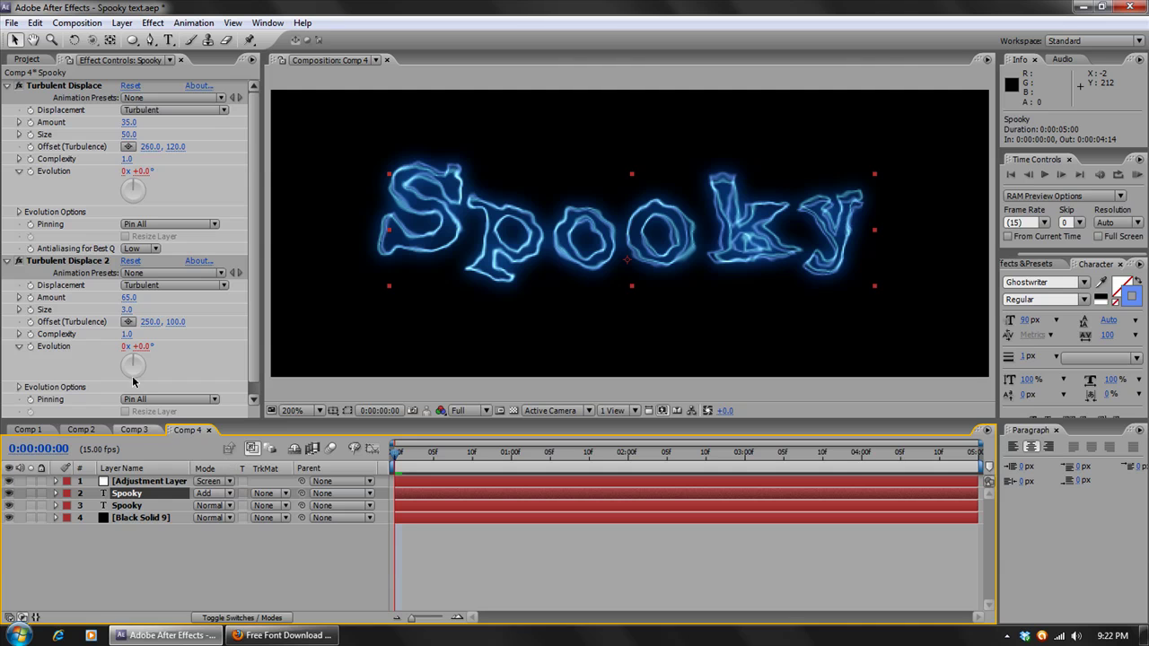
Switch to the Comp 3 composition and resize the viewer and timeline areas.
click(27, 60)
click(134, 429)
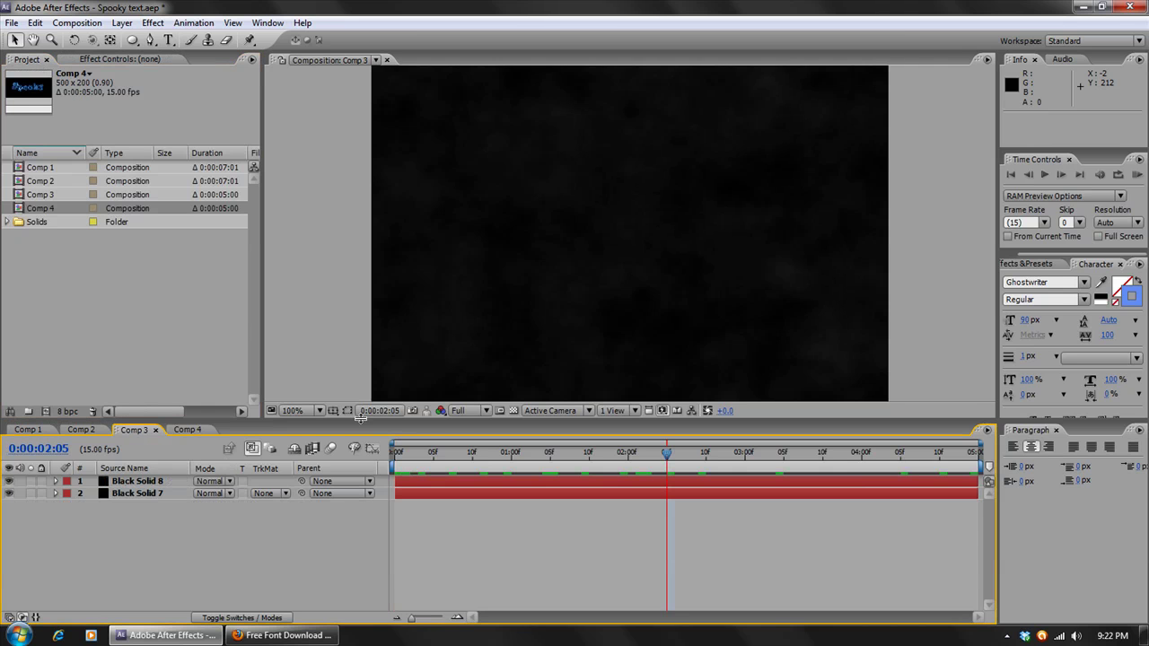
drag(360, 417, 360, 440)
click(433, 475)
Place Comp 4 as Comp 3's top layer with Screen blending mode.
click(36, 222)
click(36, 209)
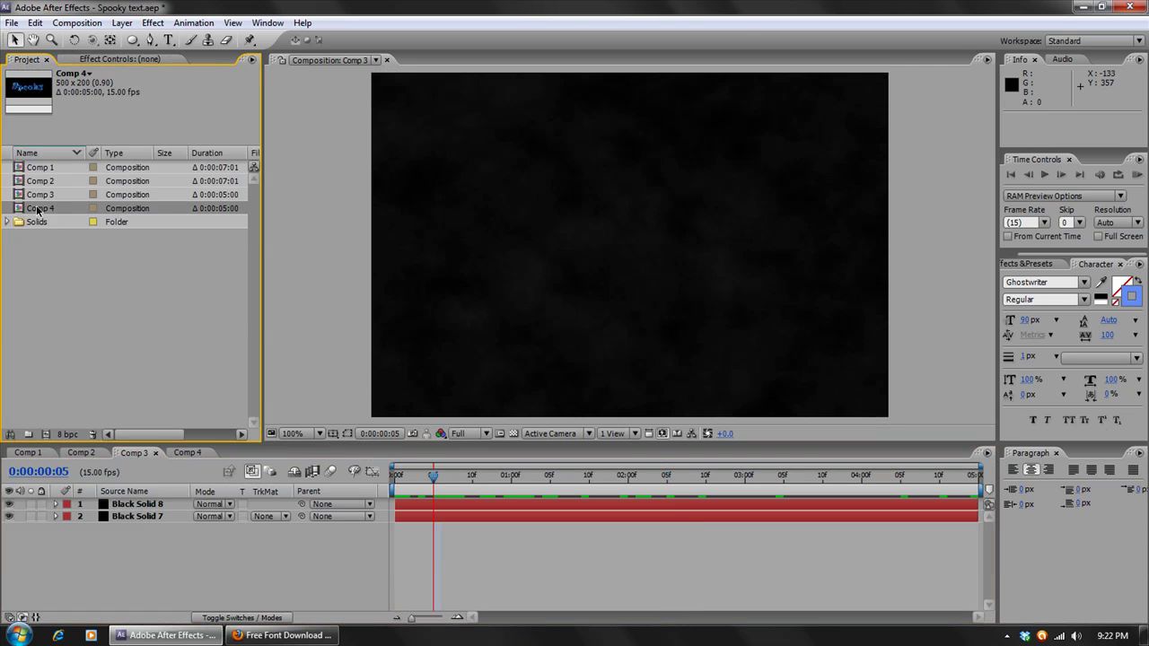
drag(36, 211, 142, 500)
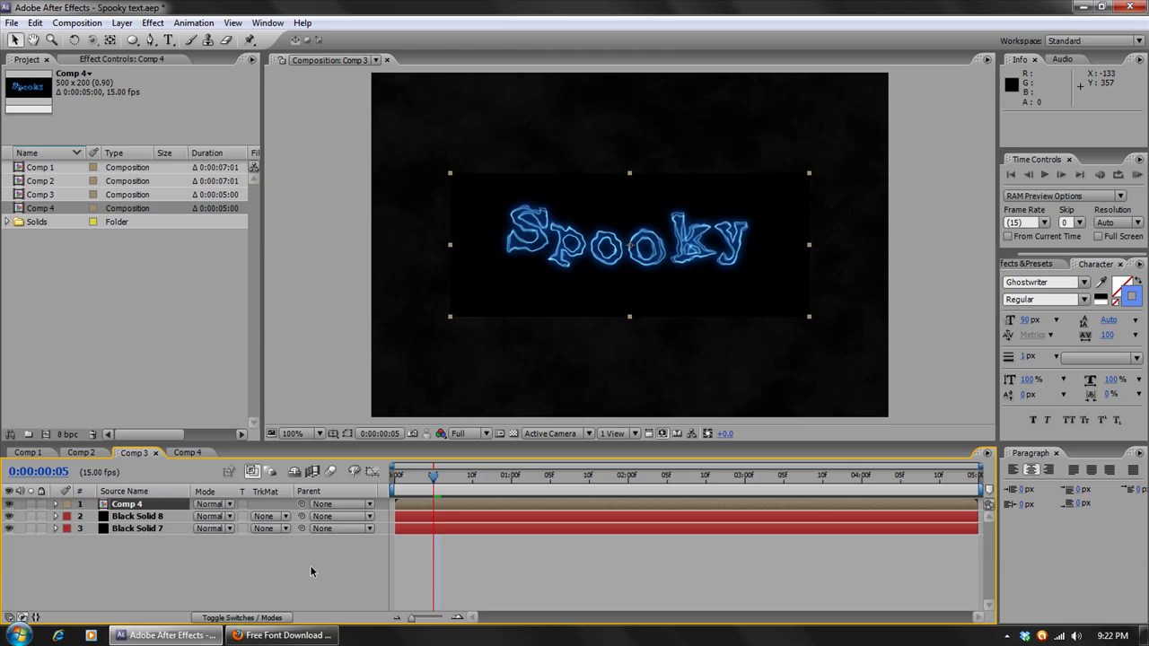
click(213, 503)
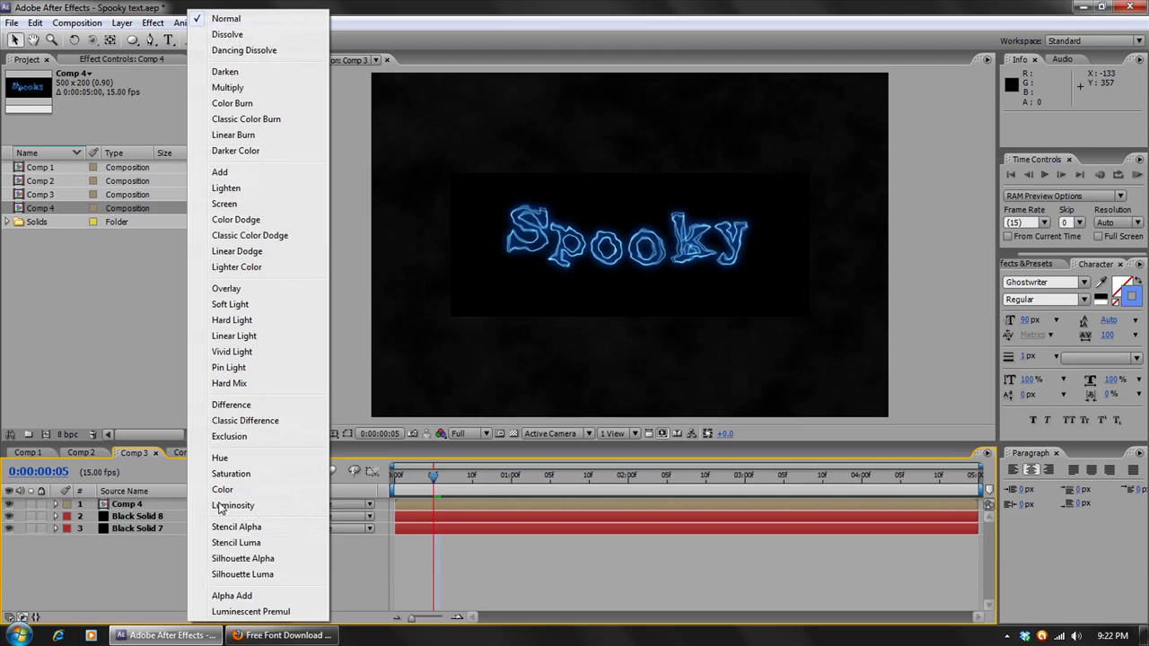
click(243, 204)
drag(434, 475, 495, 483)
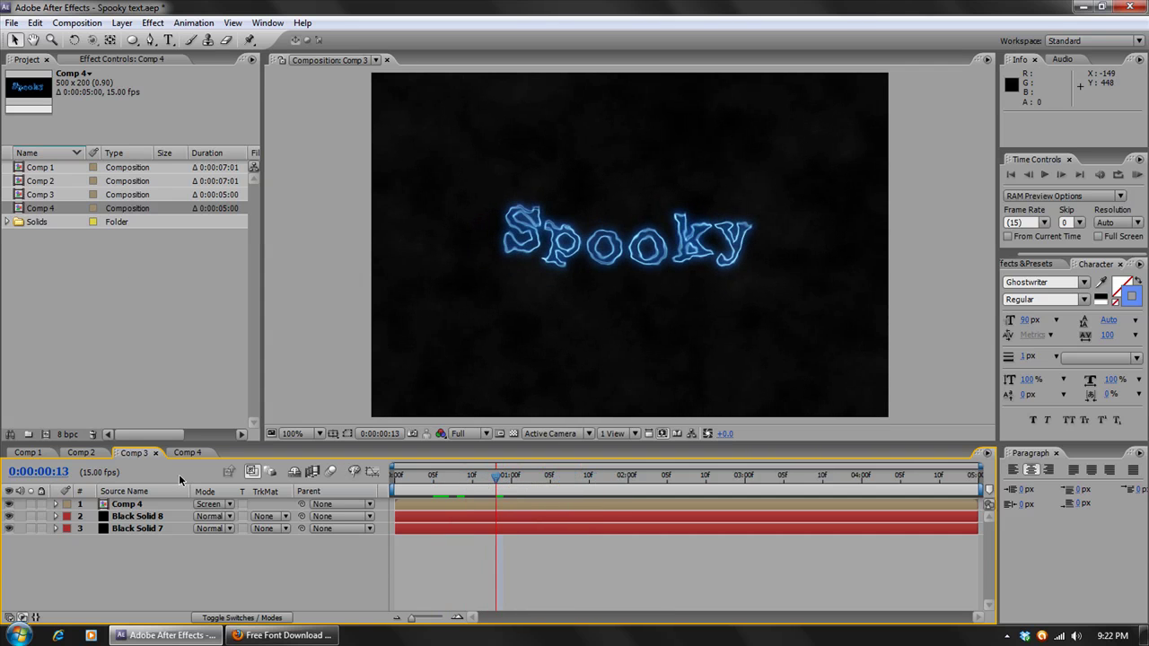
Add a new adjustment layer in Comp 3 and move it below Comp 4.
click(125, 518)
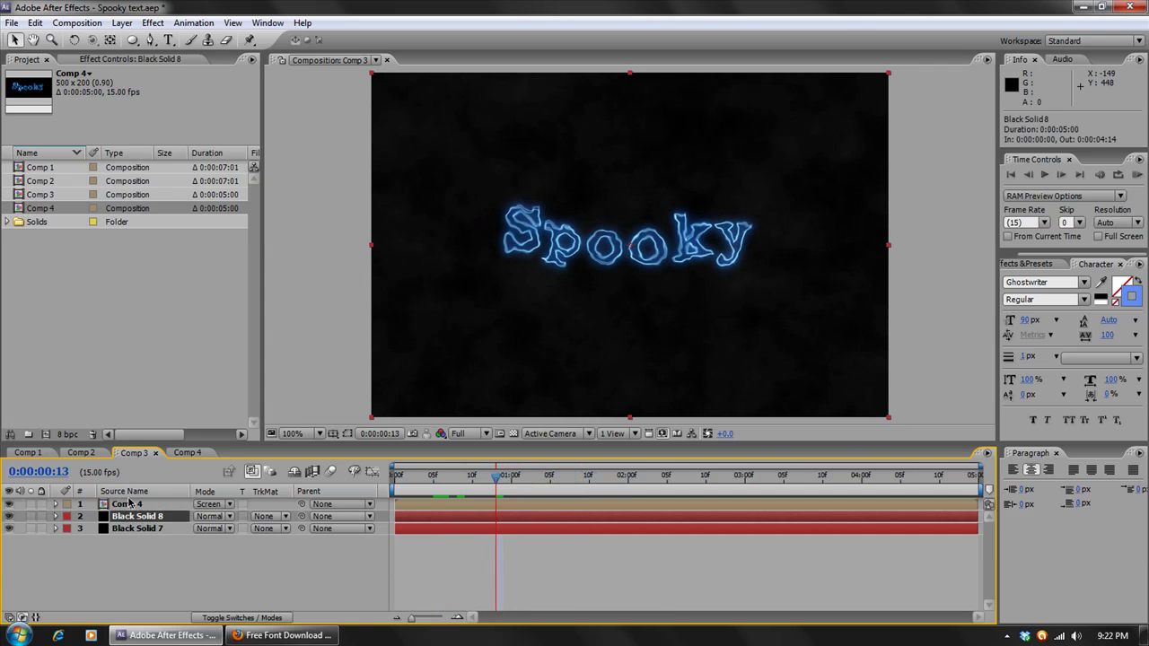
click(120, 23)
mouse_move(316, 41)
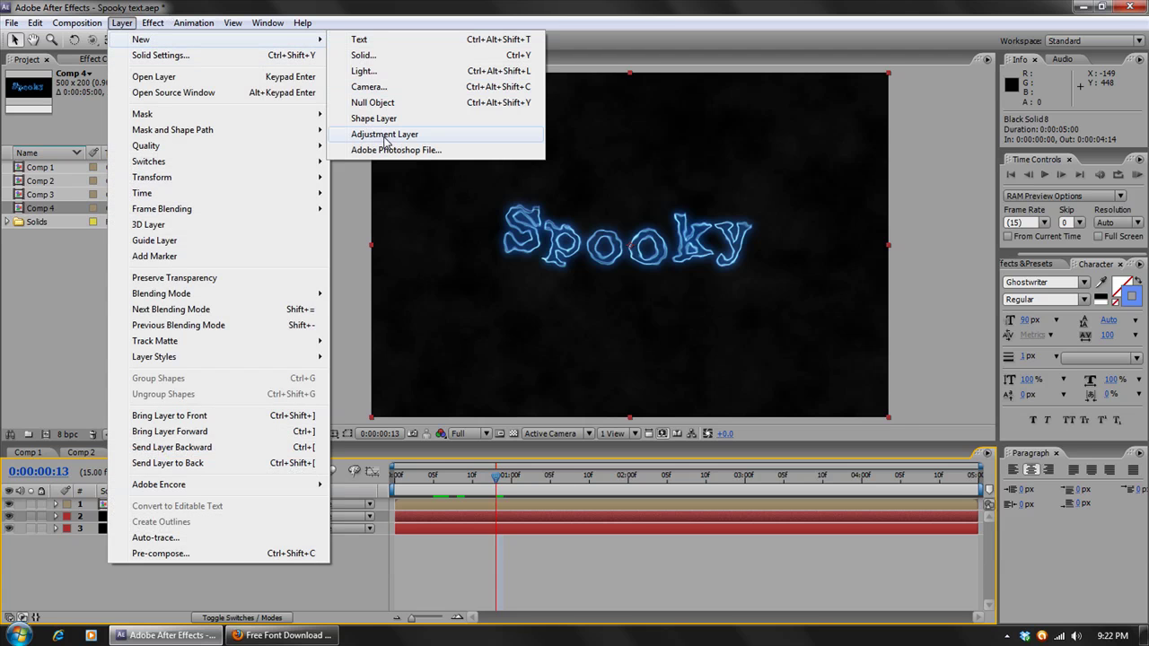
click(384, 134)
drag(128, 512, 130, 526)
Apply Curves to the adjustment layer and bow the Blue curve up.
click(153, 22)
click(175, 56)
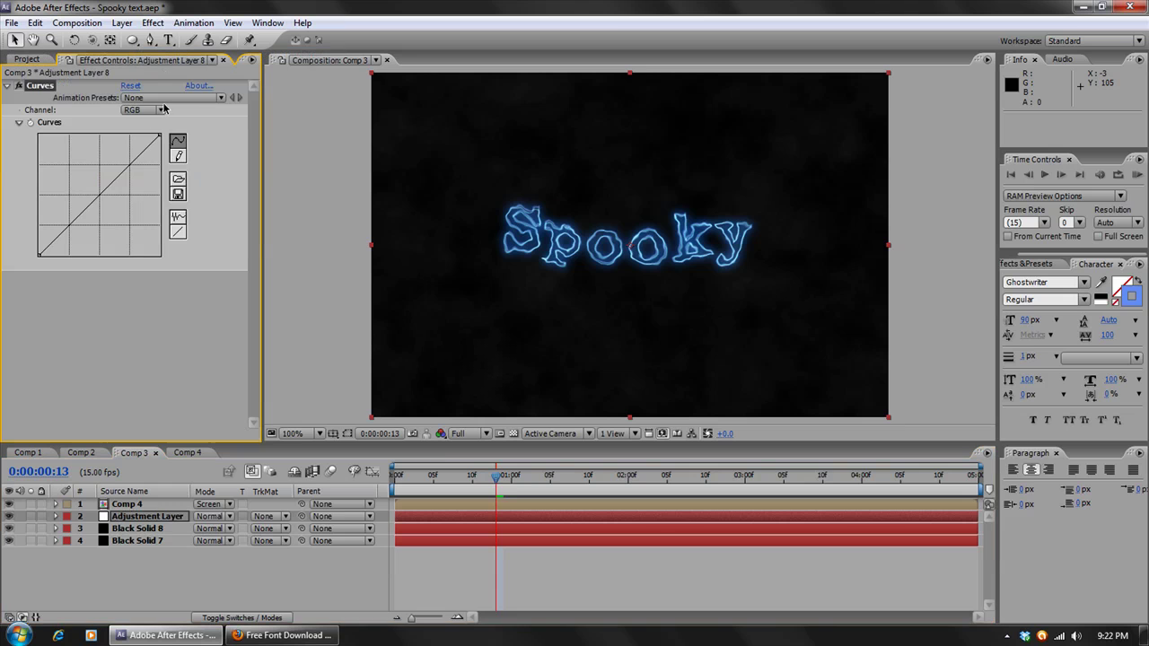
click(144, 109)
click(145, 174)
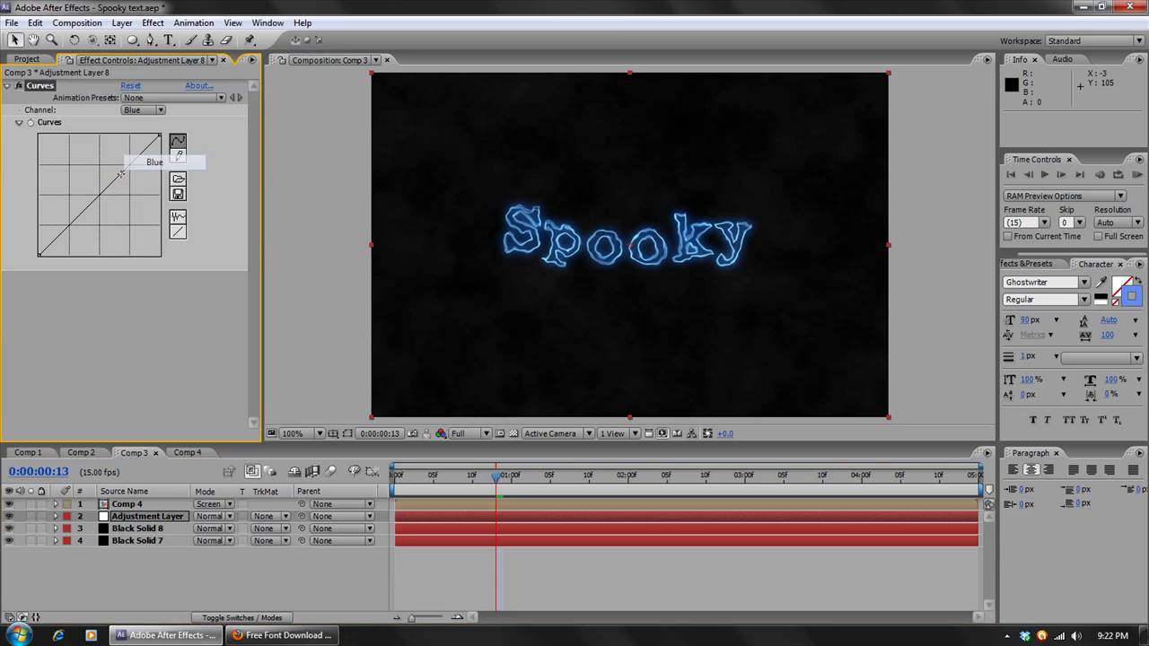
mouse_move(98, 195)
mouse_down()
mouse_move(83, 182)
mouse_move(107, 203)
mouse_up()
Add a Green control point and bend the RGB curve into an S to darken shadows.
click(148, 110)
click(149, 84)
click(148, 109)
click(148, 124)
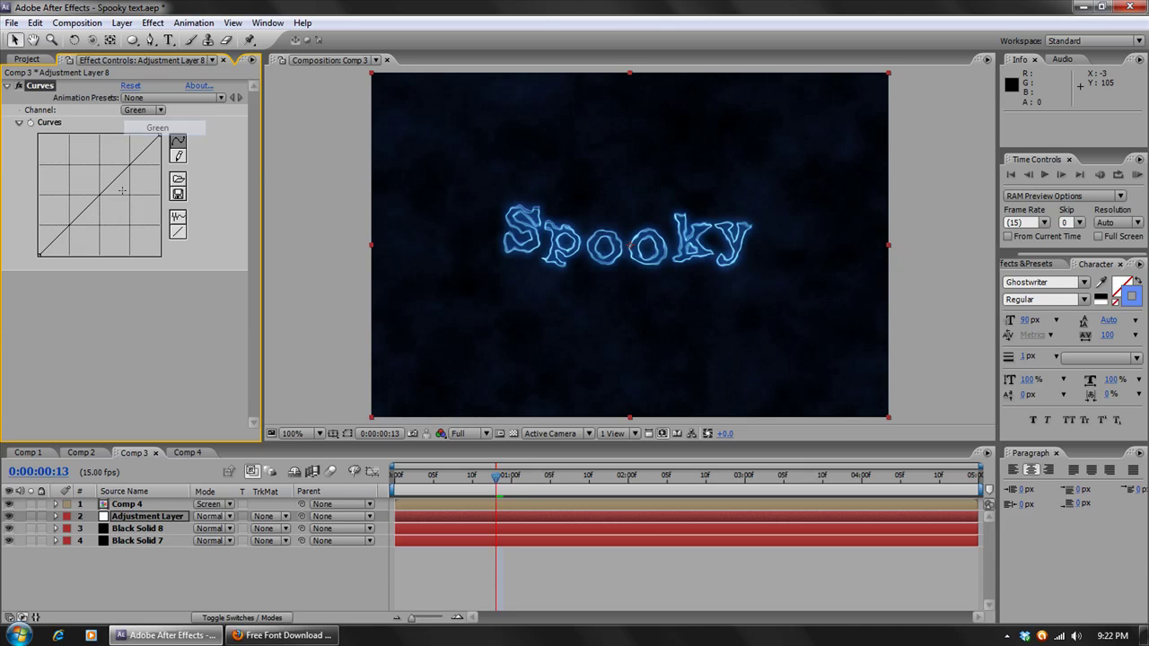
click(99, 196)
click(149, 110)
click(146, 83)
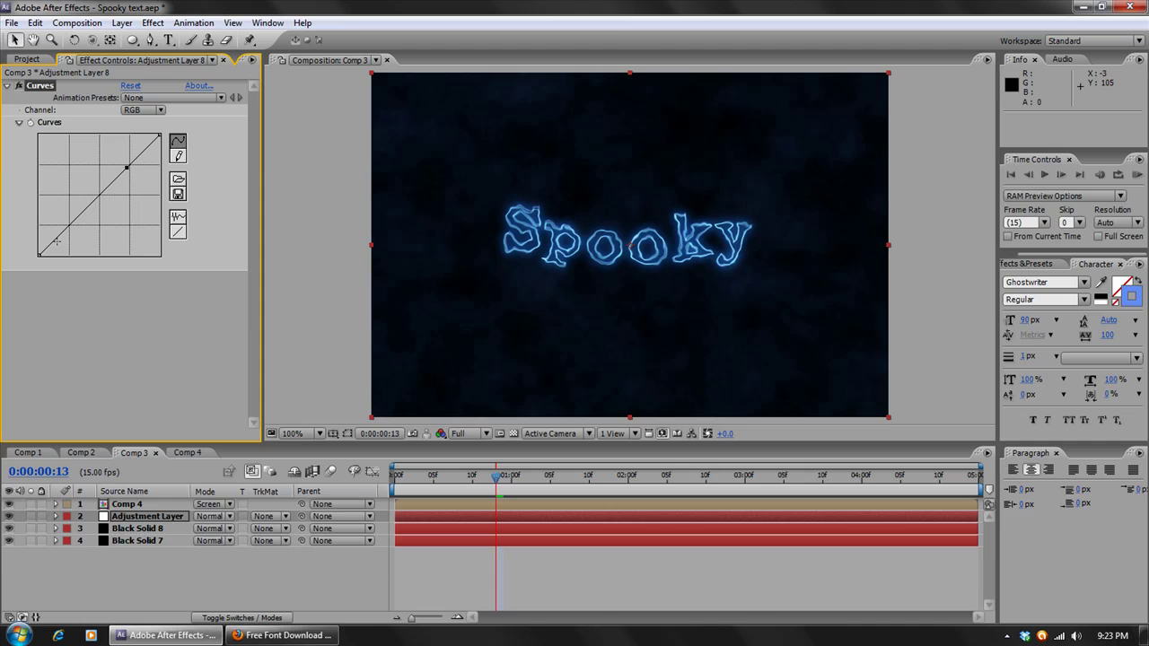
drag(57, 240, 64, 237)
Rework the adjustment layer's RGB curve, pulling the lower part down for deeper shadows.
click(138, 531)
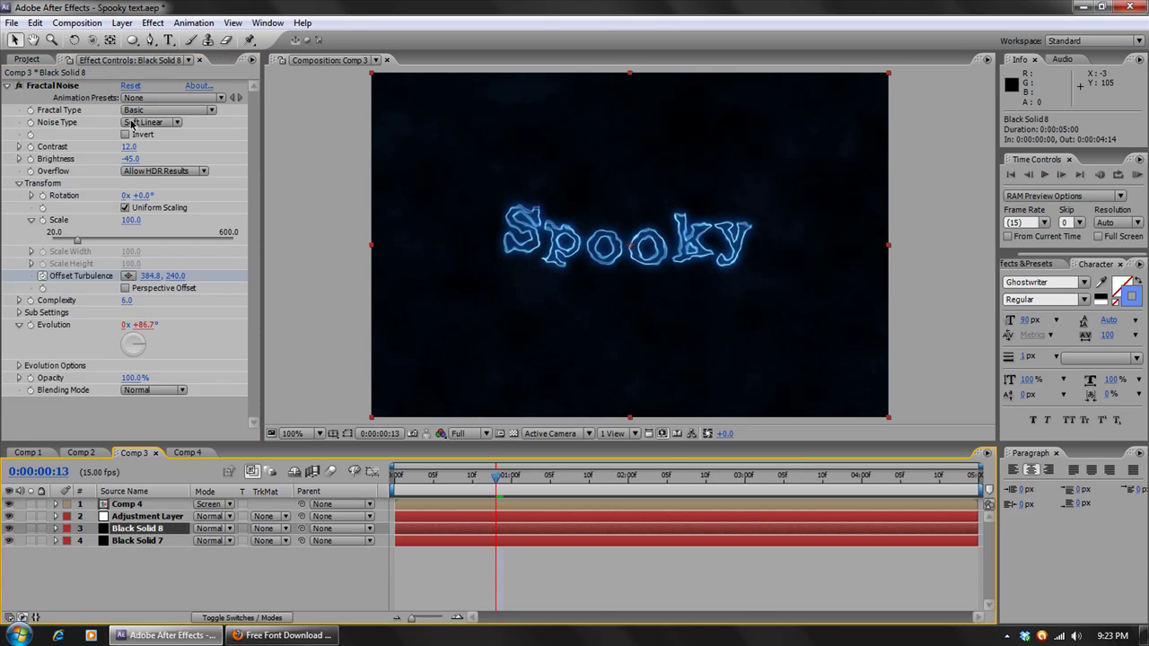
click(131, 516)
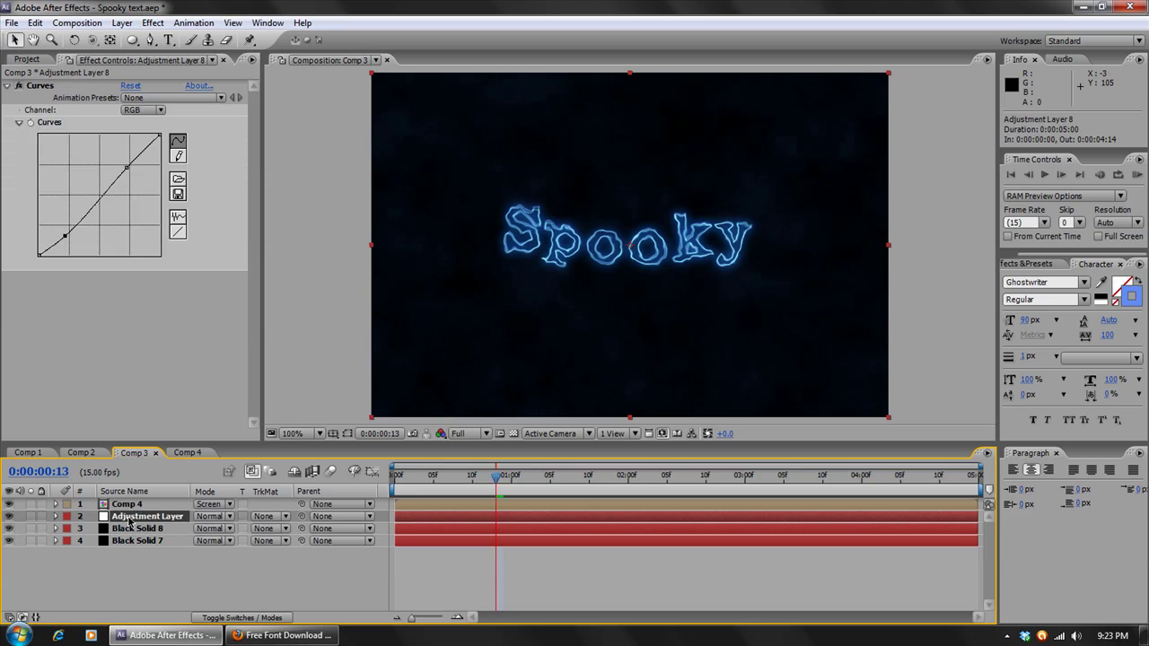
drag(130, 168, 121, 155)
drag(65, 236, 7, 335)
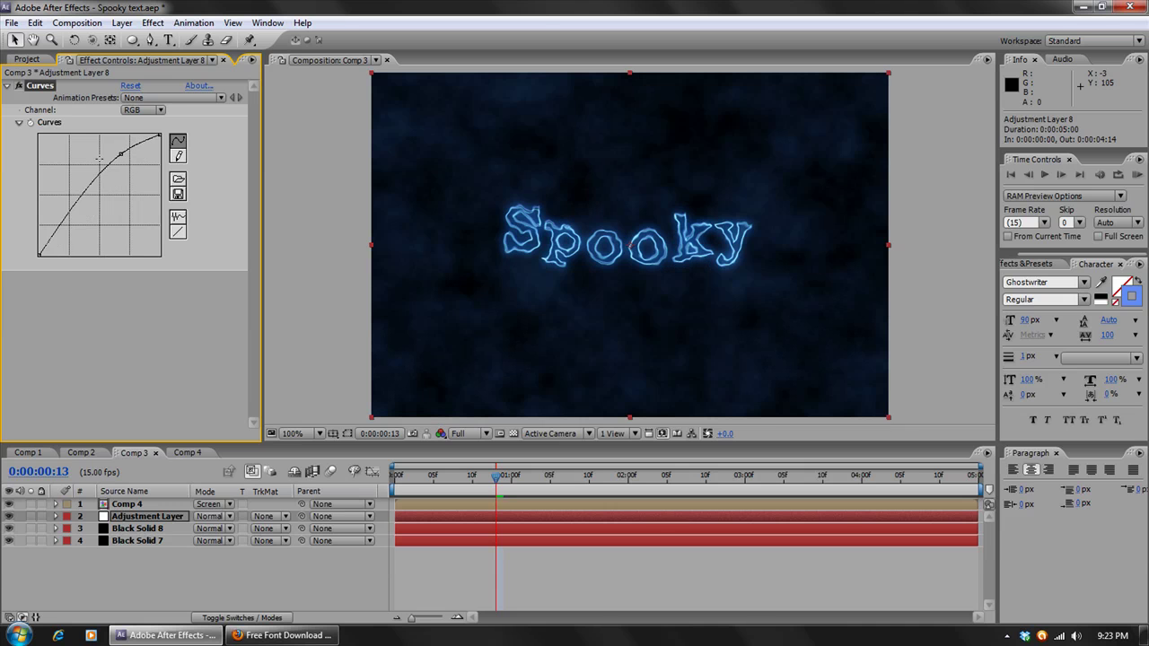
drag(122, 154, 130, 167)
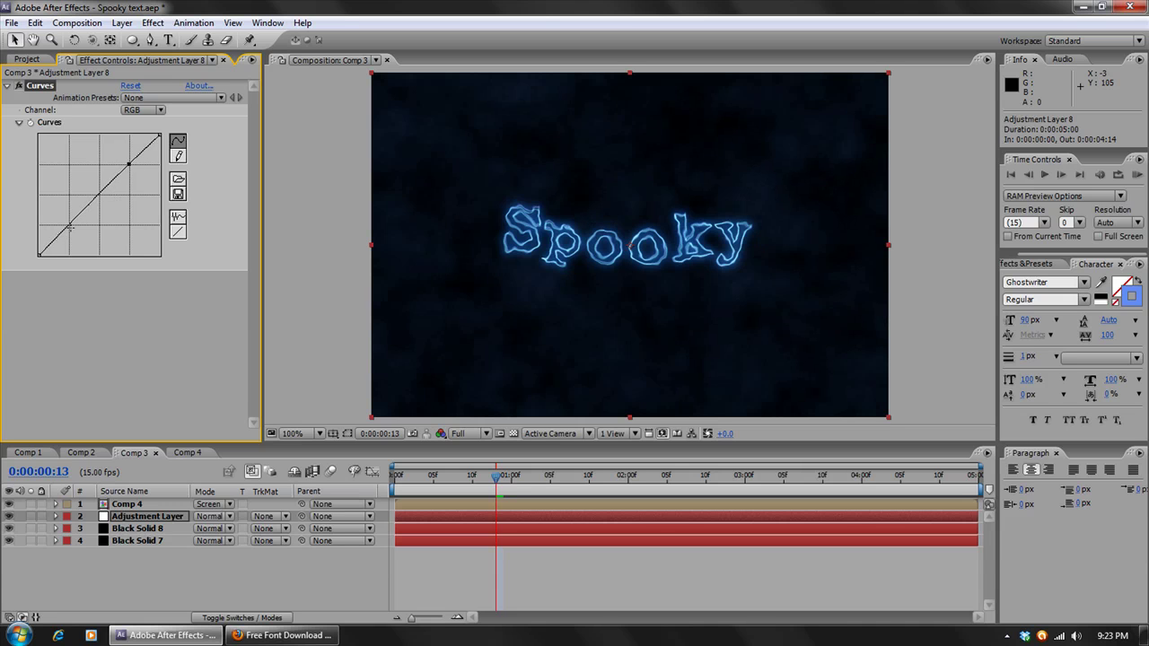
drag(73, 227, 74, 228)
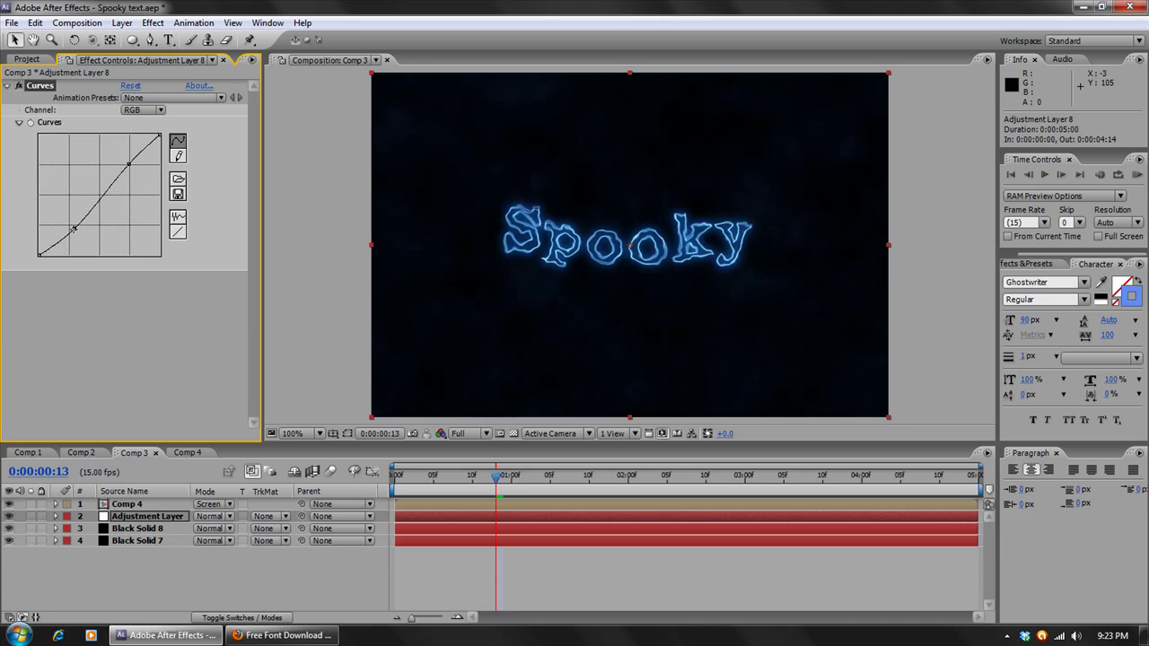
Try the adjustment layer above Comp 4, then put it back below Comp 4.
drag(496, 475, 472, 476)
drag(134, 517, 148, 499)
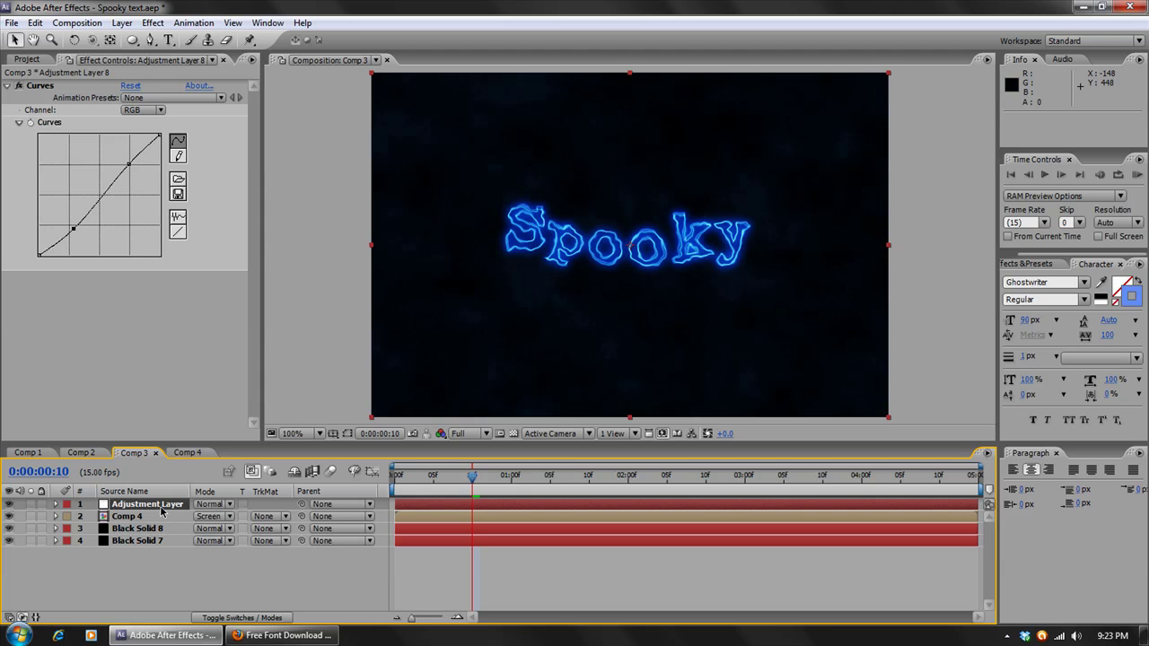
drag(160, 508, 157, 522)
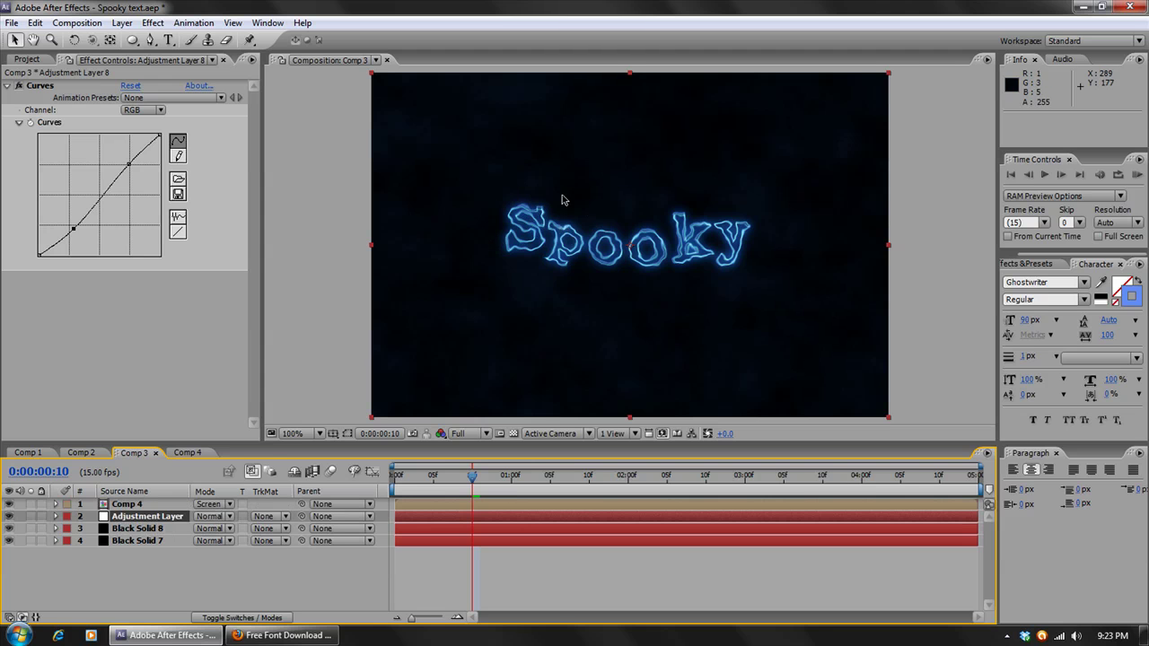
Apply a Glow effect to the Comp 4 layer and preview it.
click(130, 507)
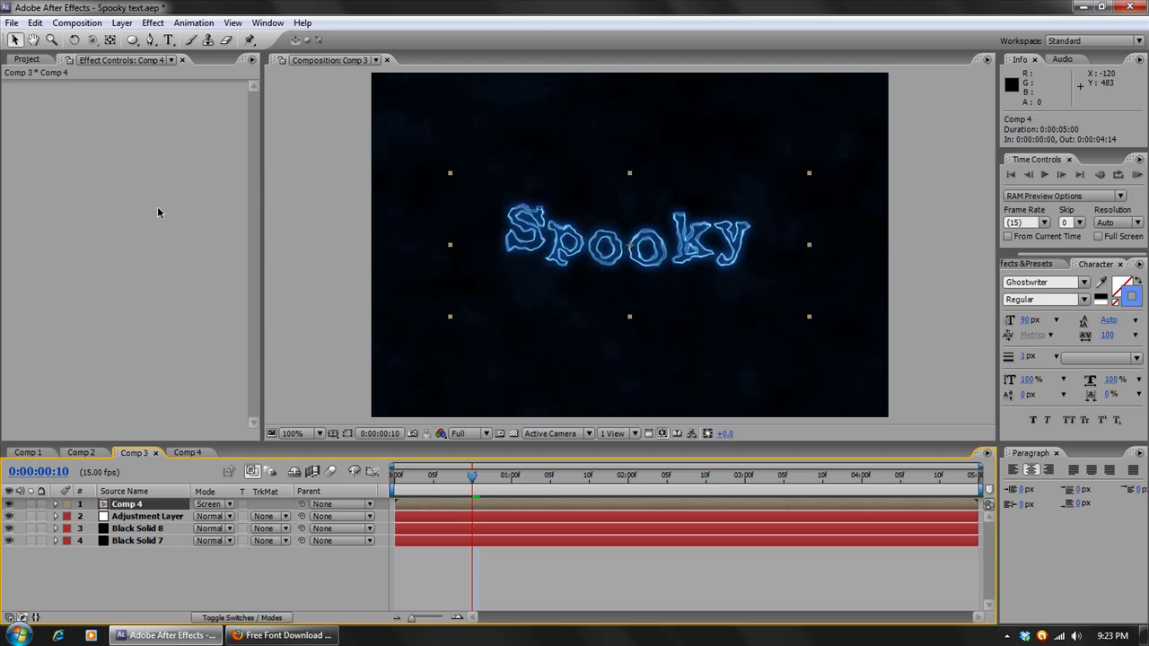
click(152, 571)
click(127, 505)
click(152, 23)
mouse_move(313, 314)
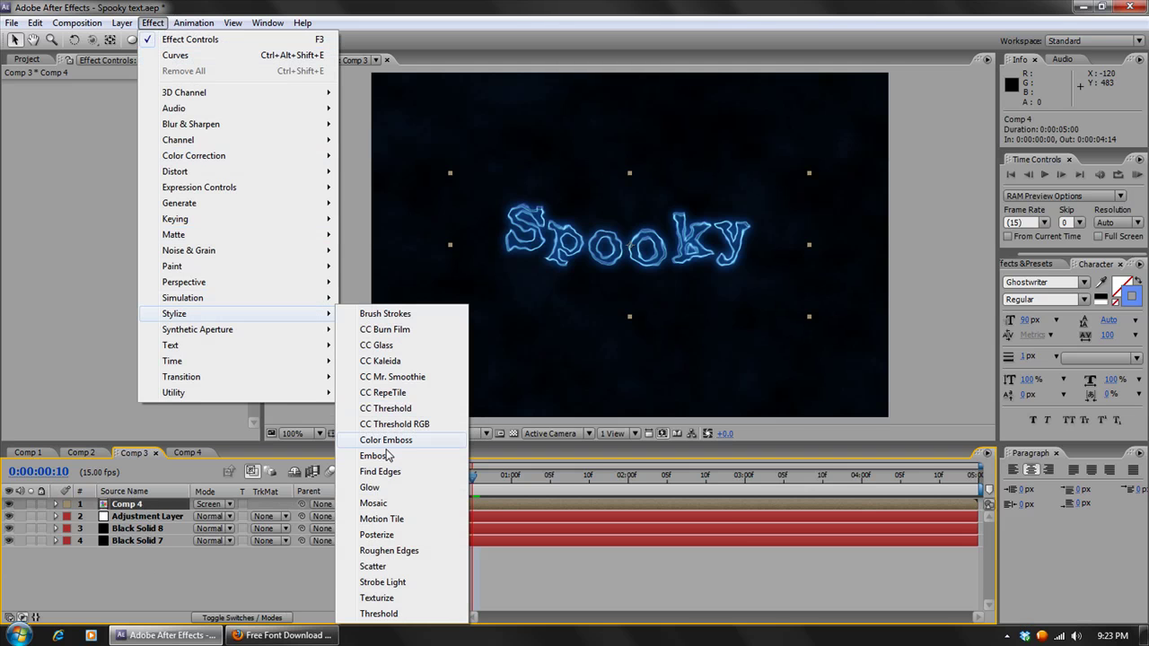
click(370, 487)
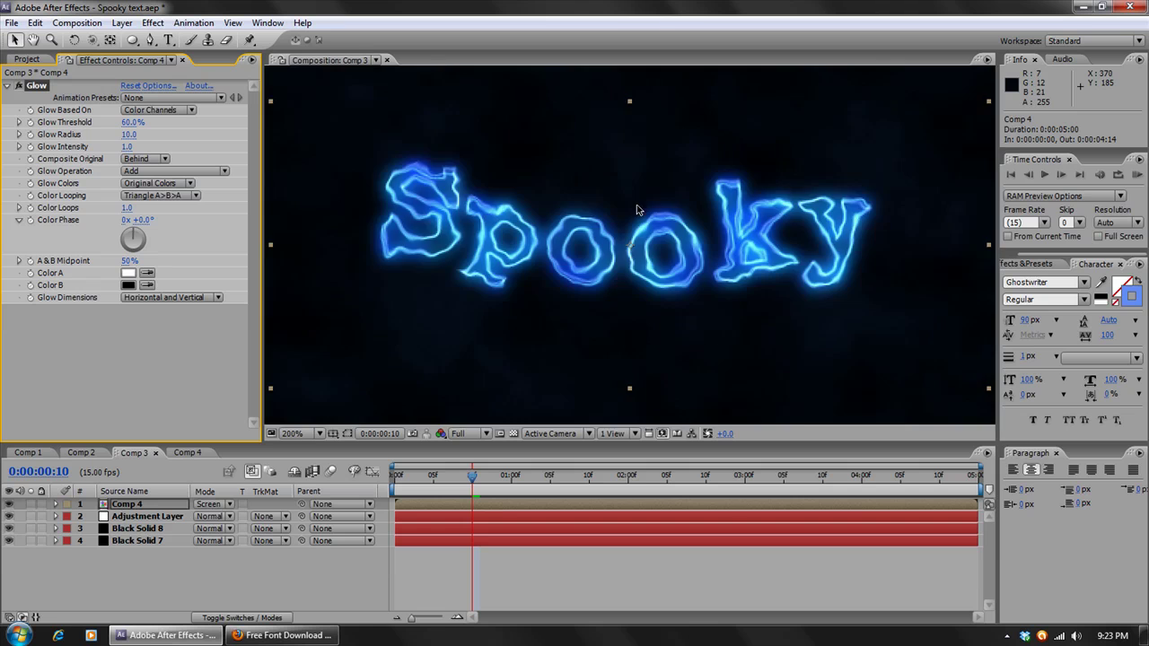
key(space)
key(space)
Set Glow Intensity to 0.5 and toggle the effect off and on to compare.
click(126, 146)
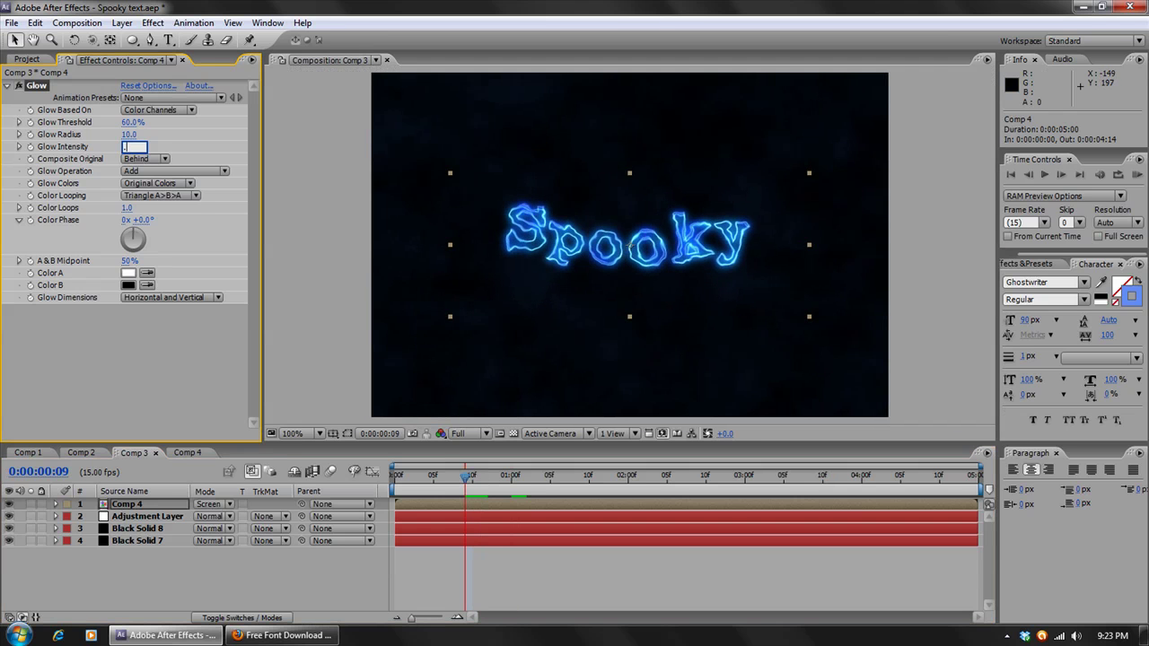
key(Return)
click(16, 86)
click(16, 86)
click(204, 566)
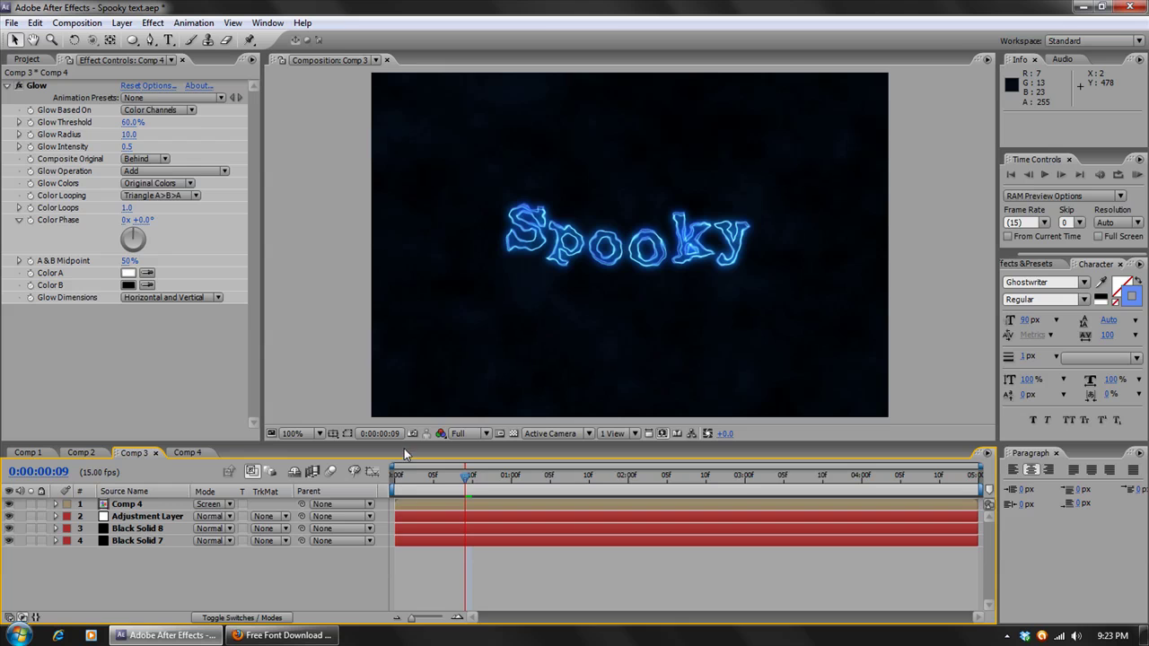
drag(404, 449, 404, 477)
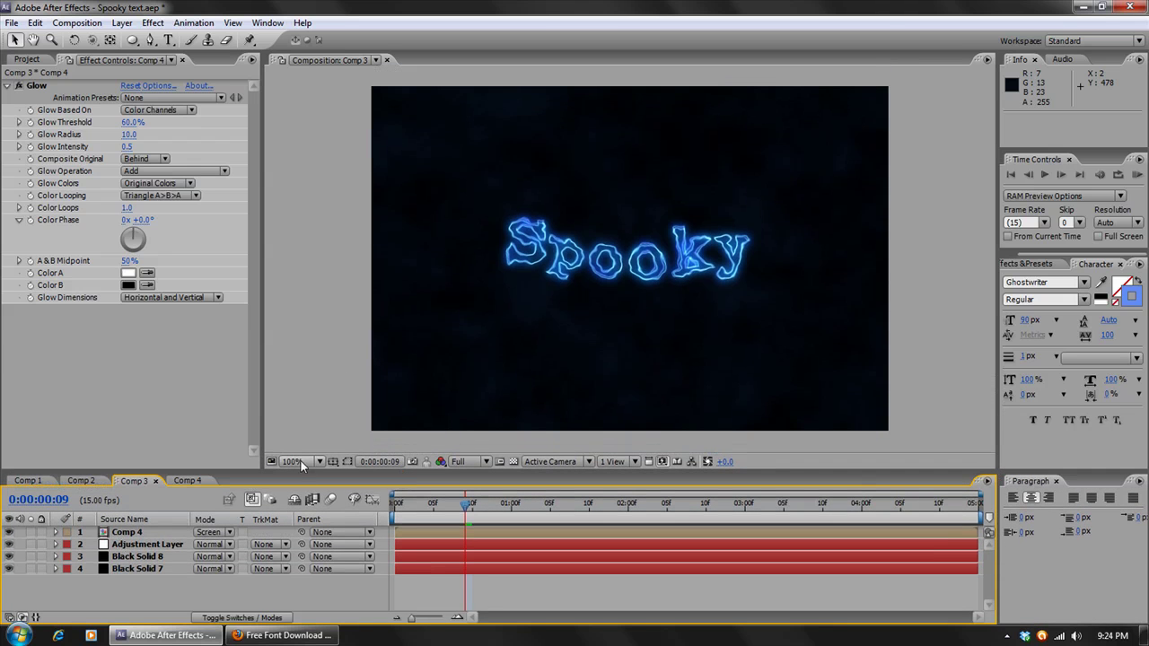
Look through Comp 2 and Comp 1's Black Solid 3 Fractal Noise settings, then return to Comp 3.
click(81, 481)
drag(336, 476, 235, 398)
click(27, 402)
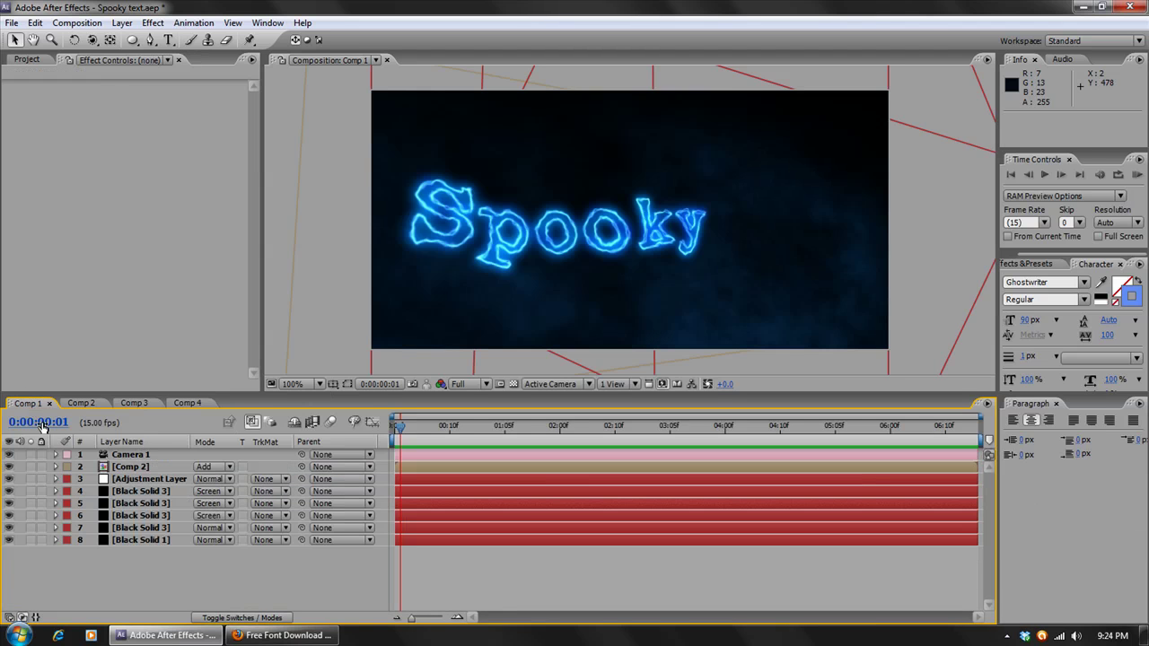
click(150, 528)
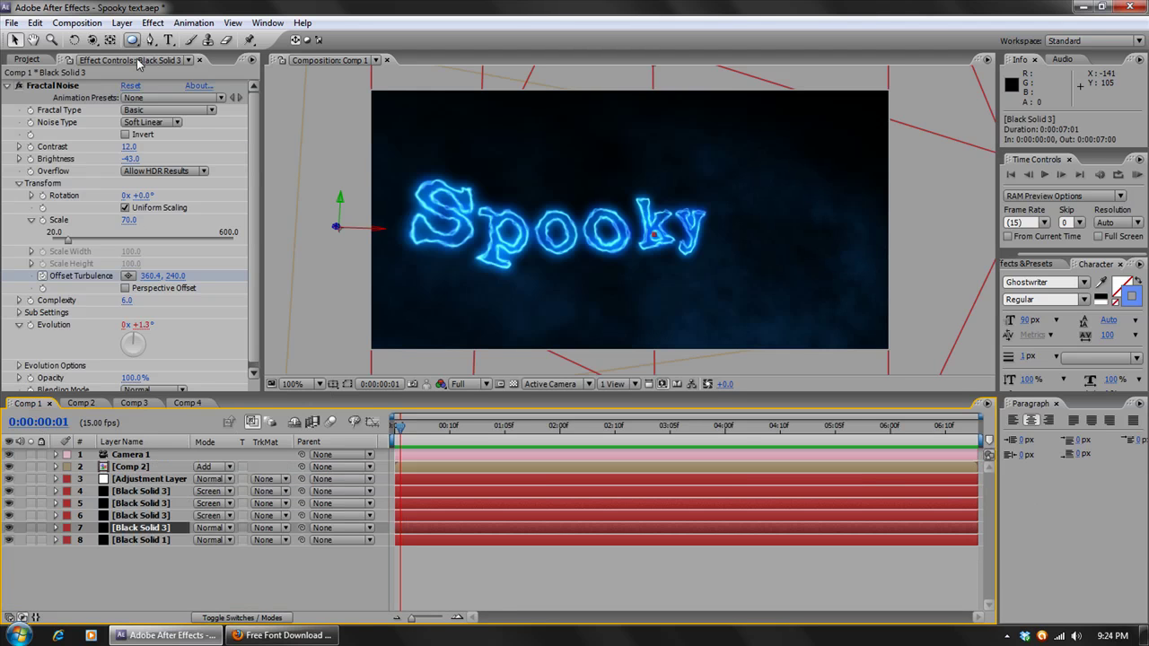
click(143, 402)
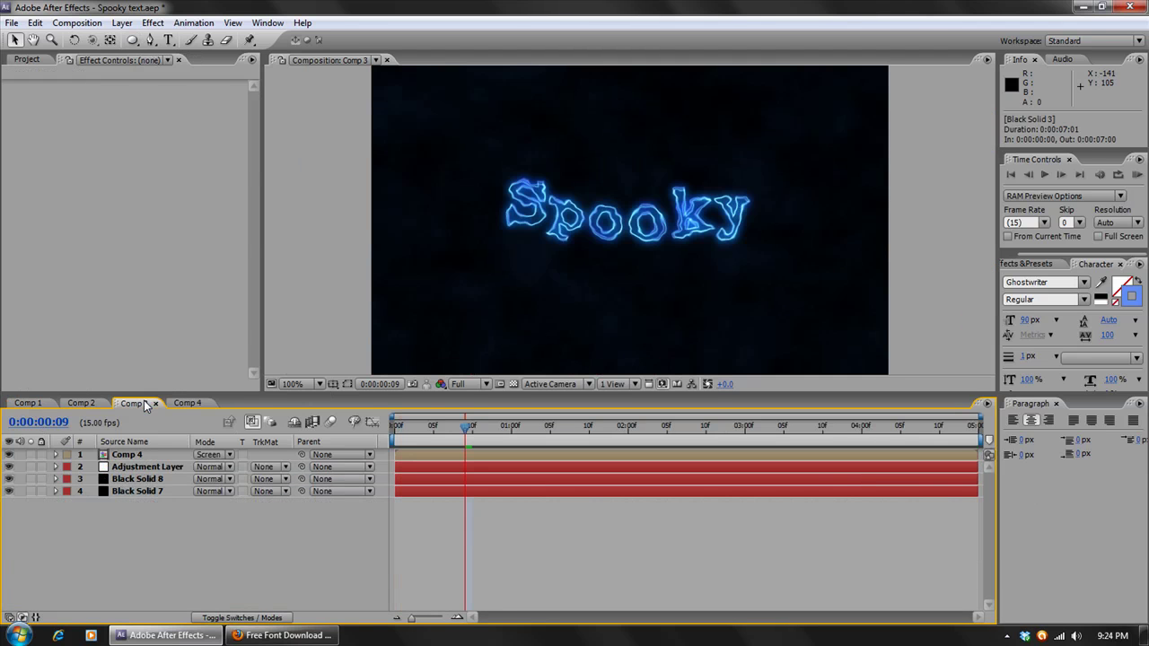
Give Black Solid 8's Mask 1 a feather of 87 pixels and expansion of -20 pixels.
click(137, 479)
click(56, 478)
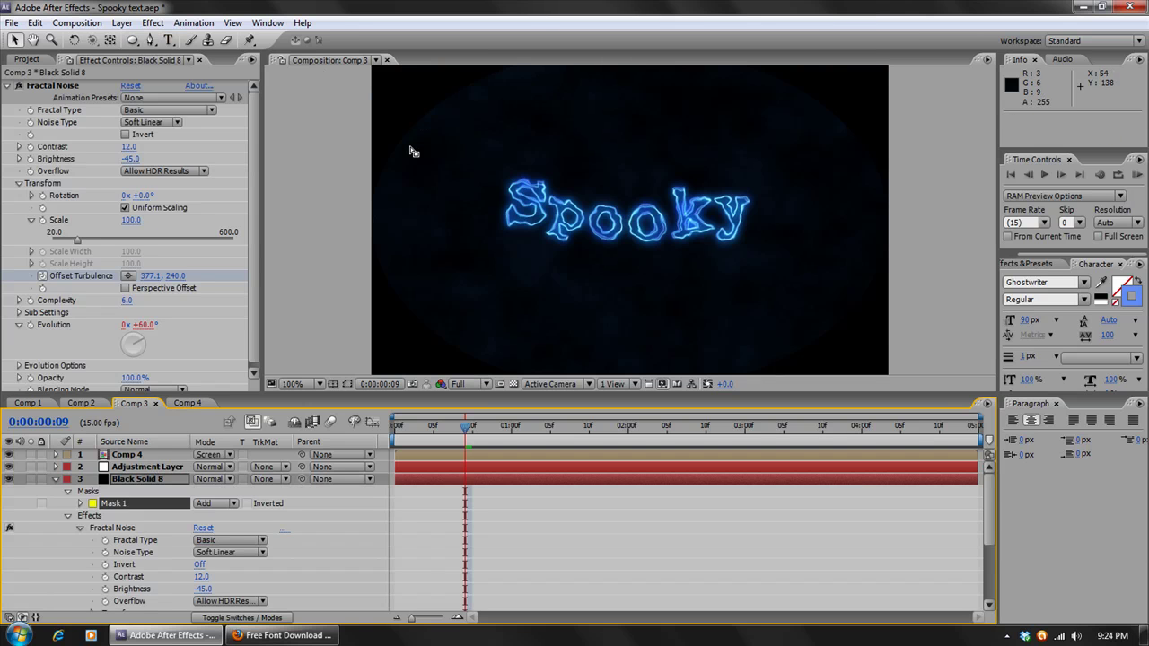
click(346, 385)
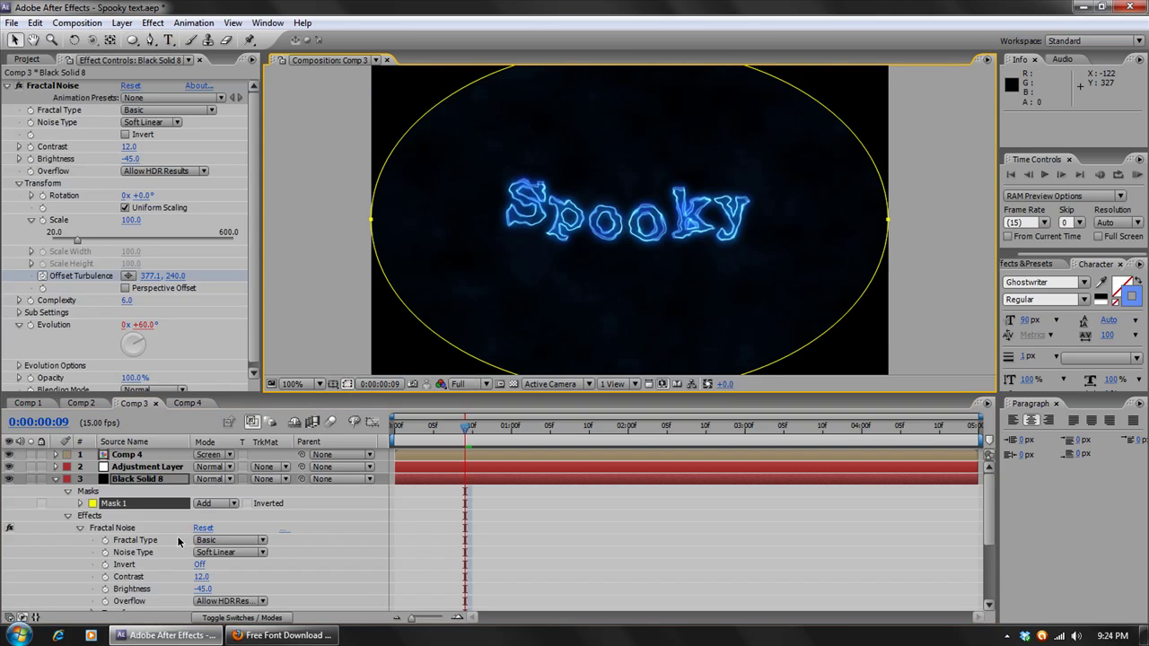
click(298, 561)
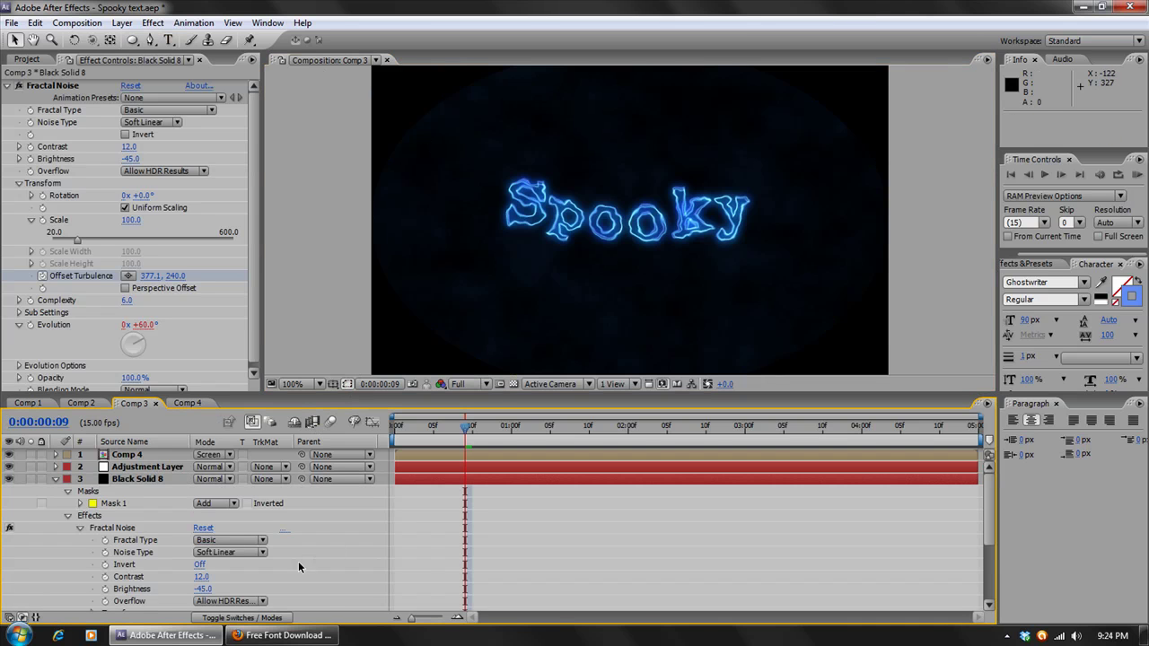
click(79, 503)
drag(231, 530, 254, 528)
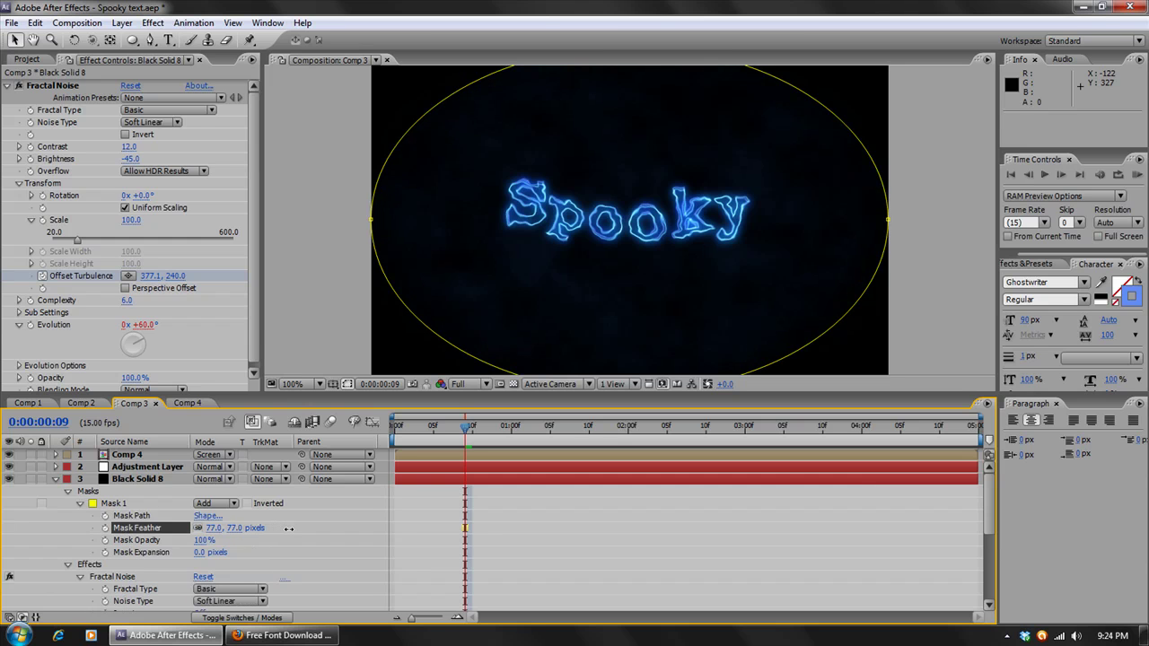
mouse_move(198, 552)
mouse_down()
mouse_move(186, 553)
mouse_move(244, 528)
mouse_up()
click(316, 515)
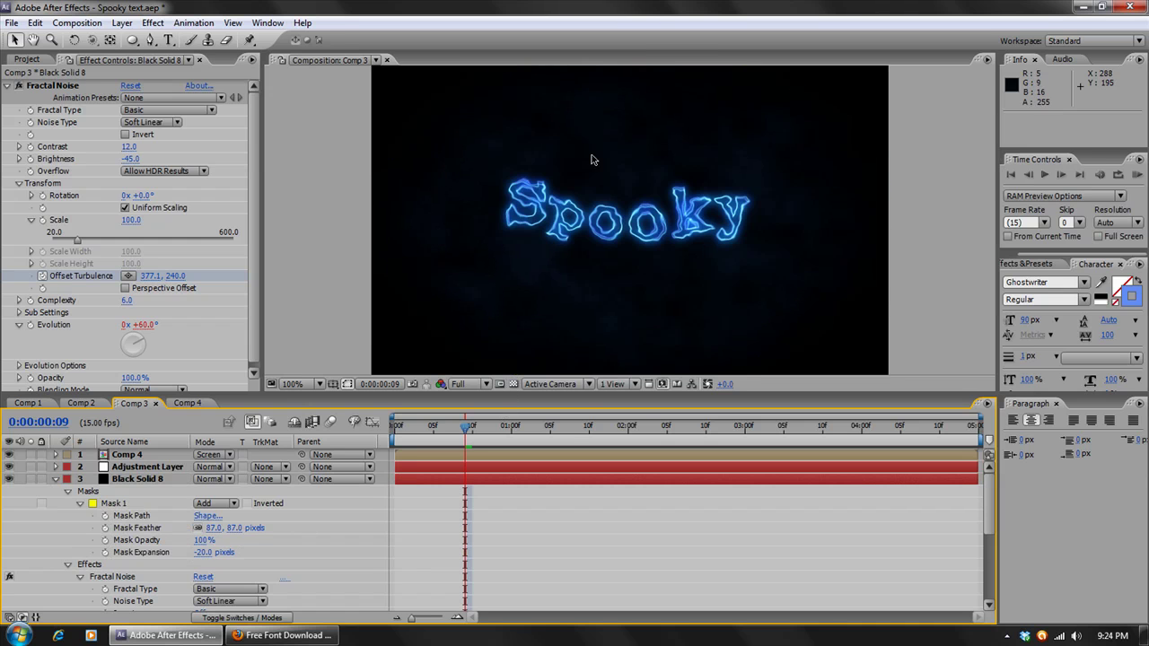
click(57, 481)
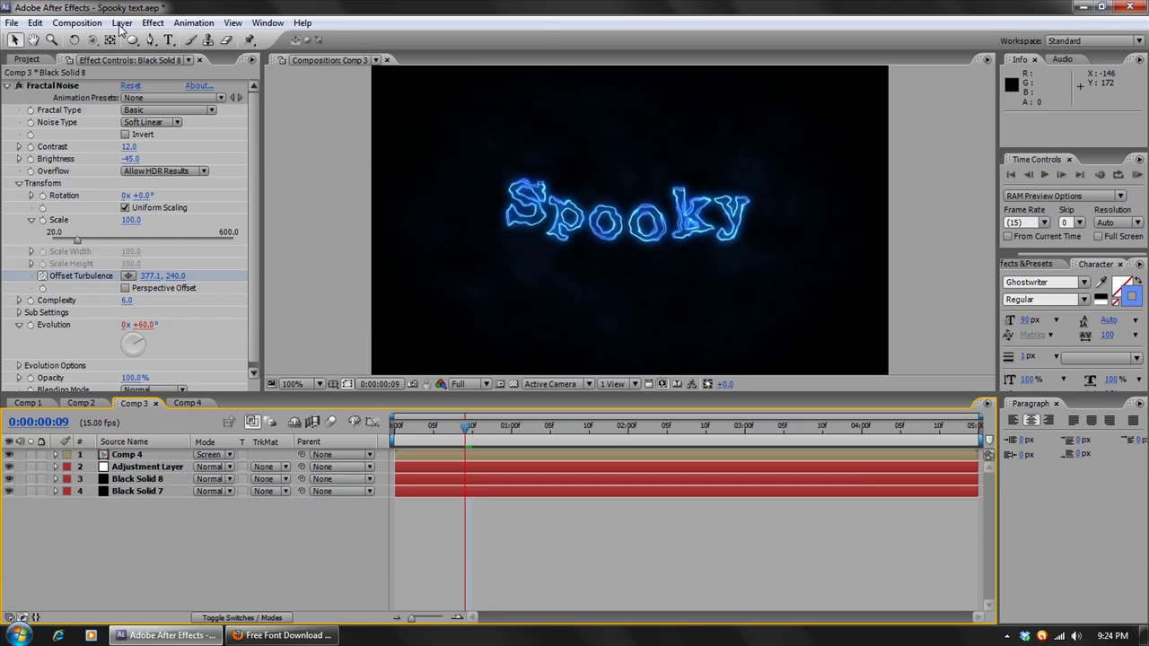
Add a new Camera 1 to Comp 3, dismissing the 2D layers warning.
click(123, 22)
mouse_move(257, 41)
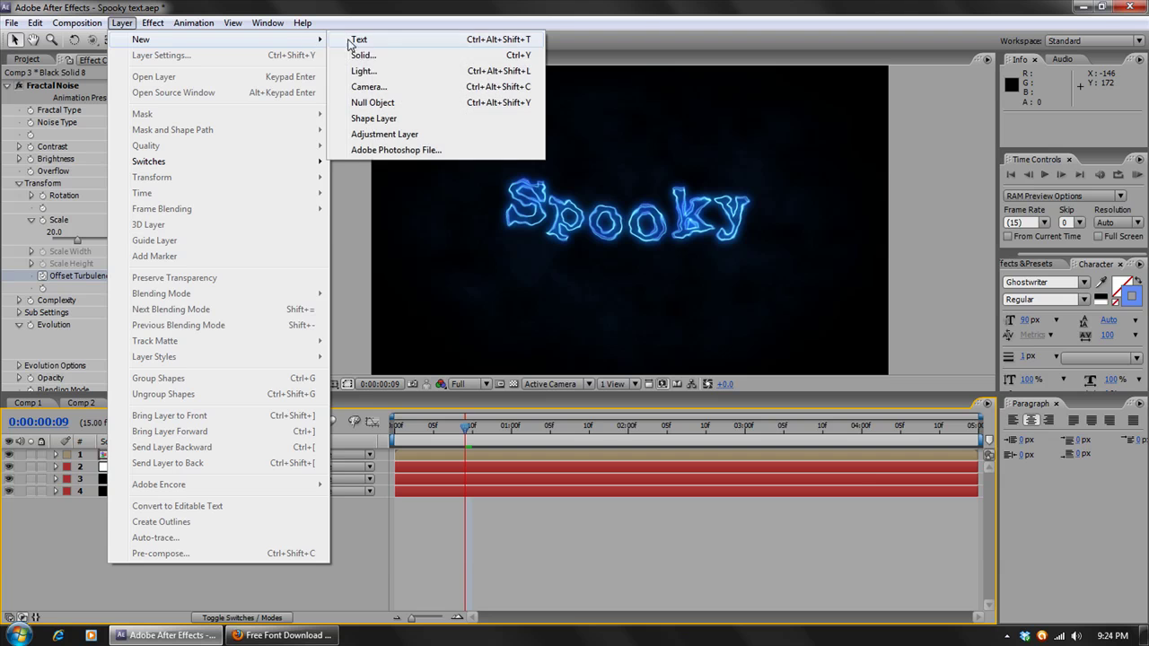
click(372, 86)
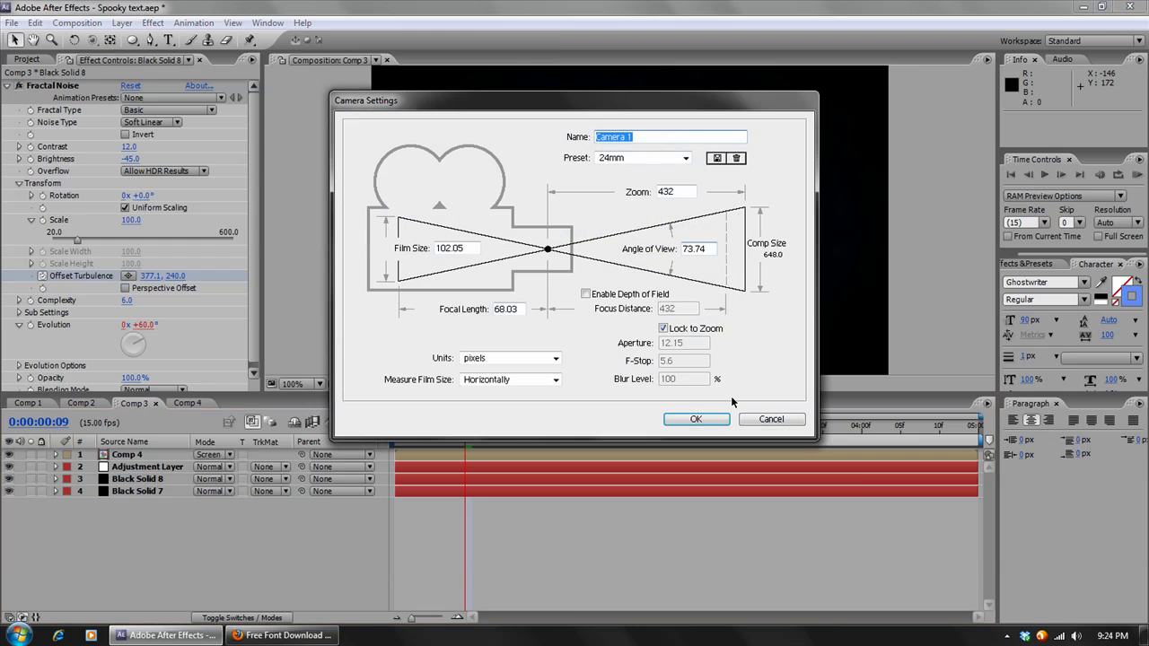
click(696, 419)
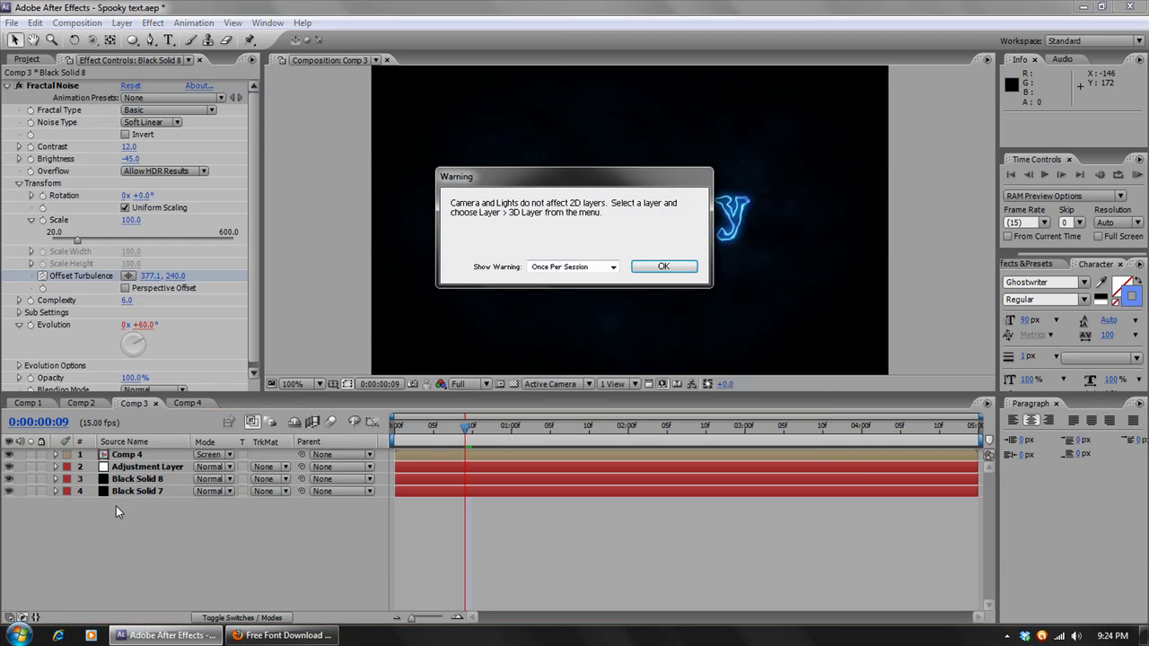
click(660, 266)
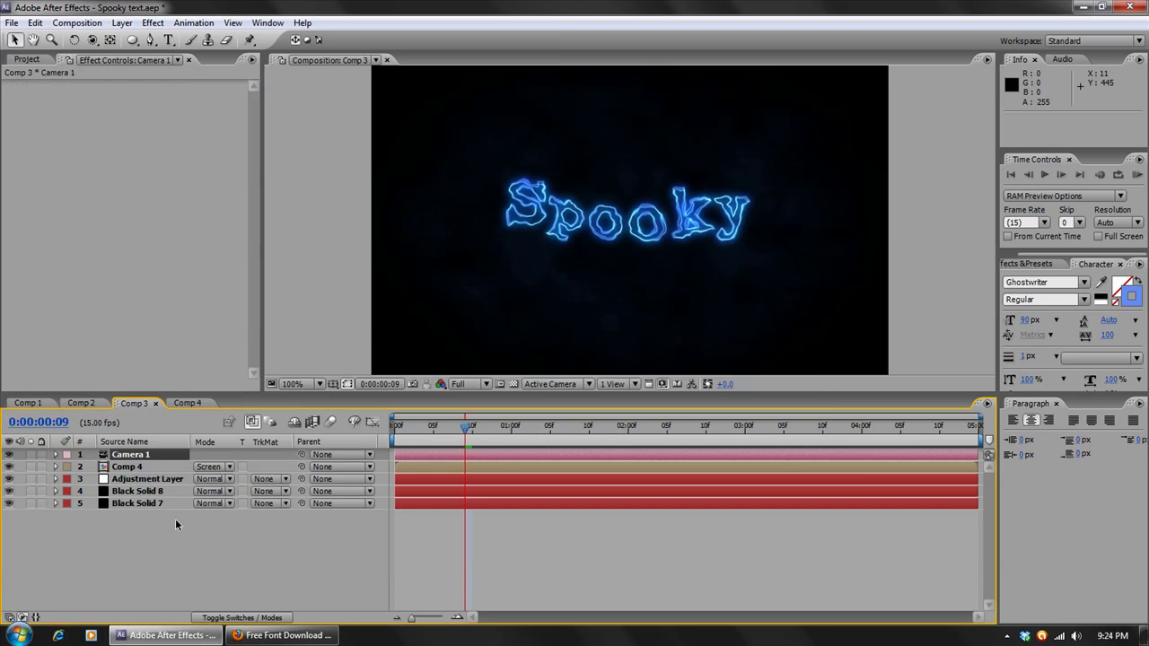
Make Black Solid 8 a 3D layer and choose the Orbit Camera tool.
click(268, 618)
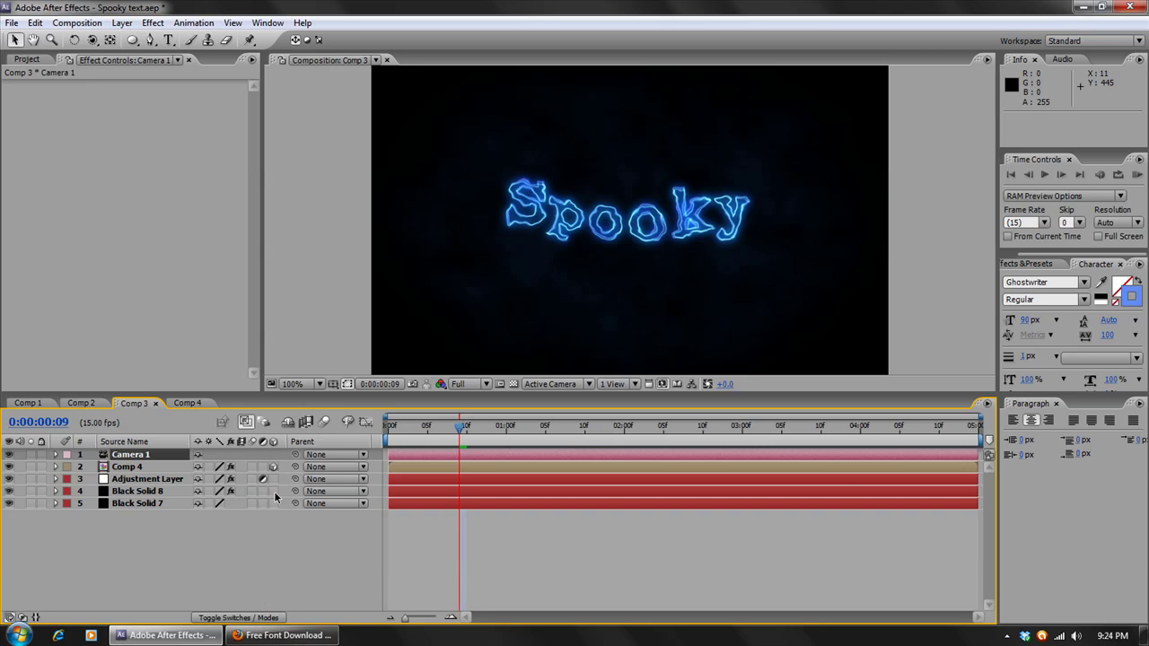
click(272, 491)
click(92, 40)
Orbit Camera 1 to tilt the view, undo the orbit, and scrub a few frames.
drag(478, 235, 422, 249)
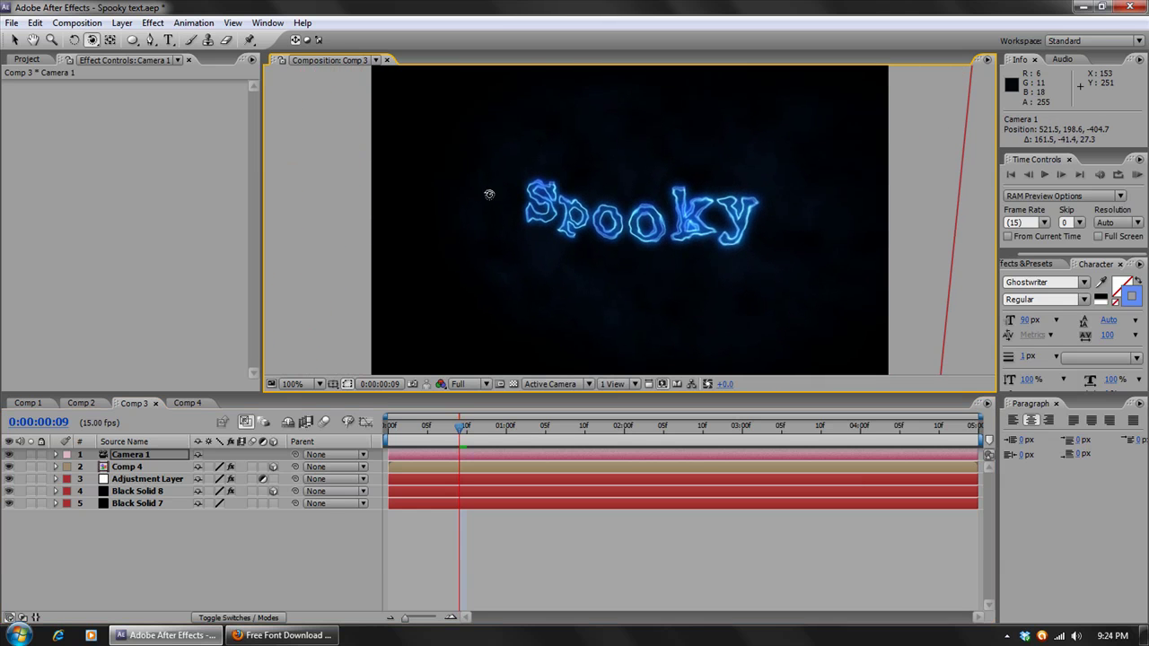
click(33, 22)
click(40, 37)
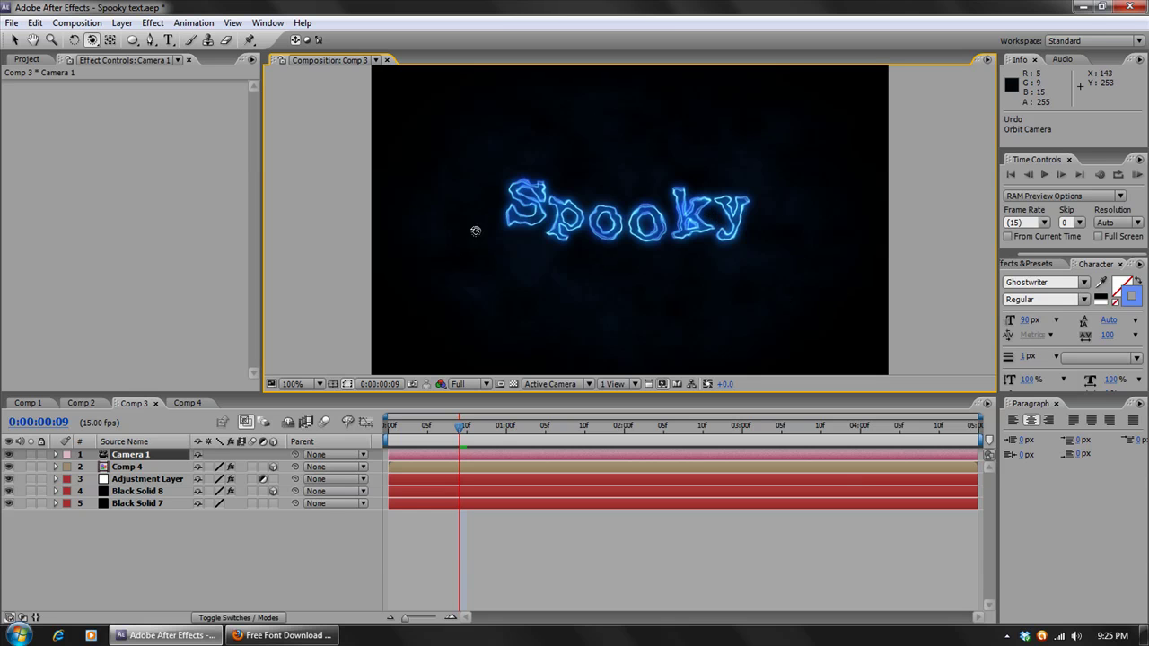
mouse_move(460, 433)
mouse_down()
mouse_move(718, 429)
mouse_move(427, 429)
mouse_move(454, 430)
mouse_up()
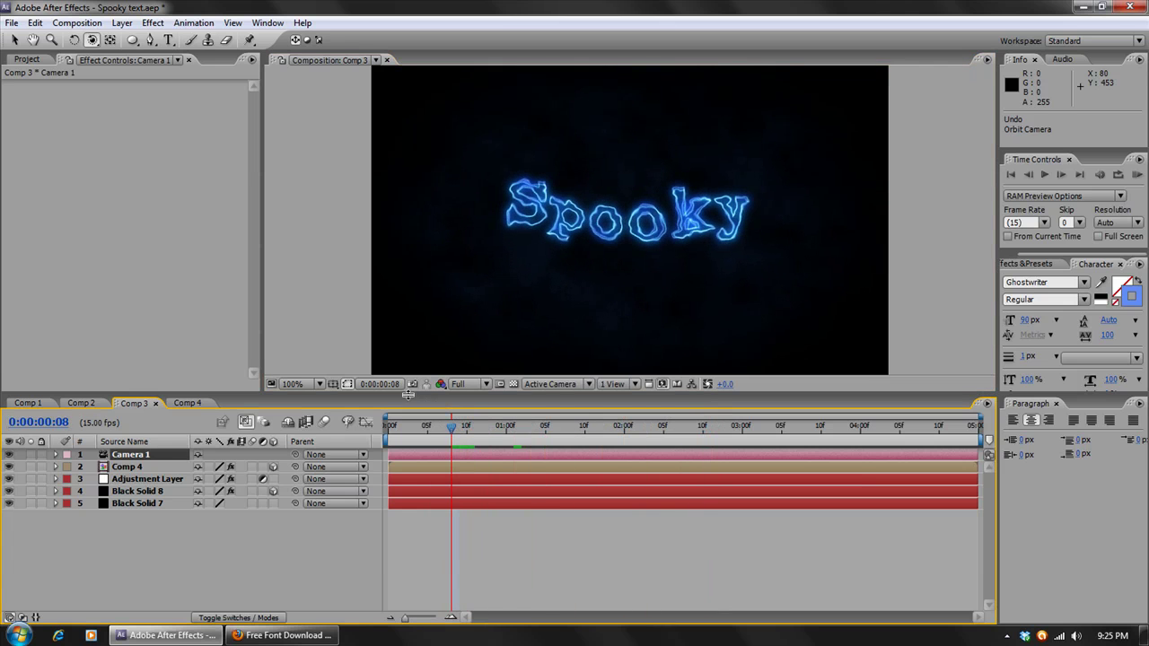
drag(408, 395, 408, 432)
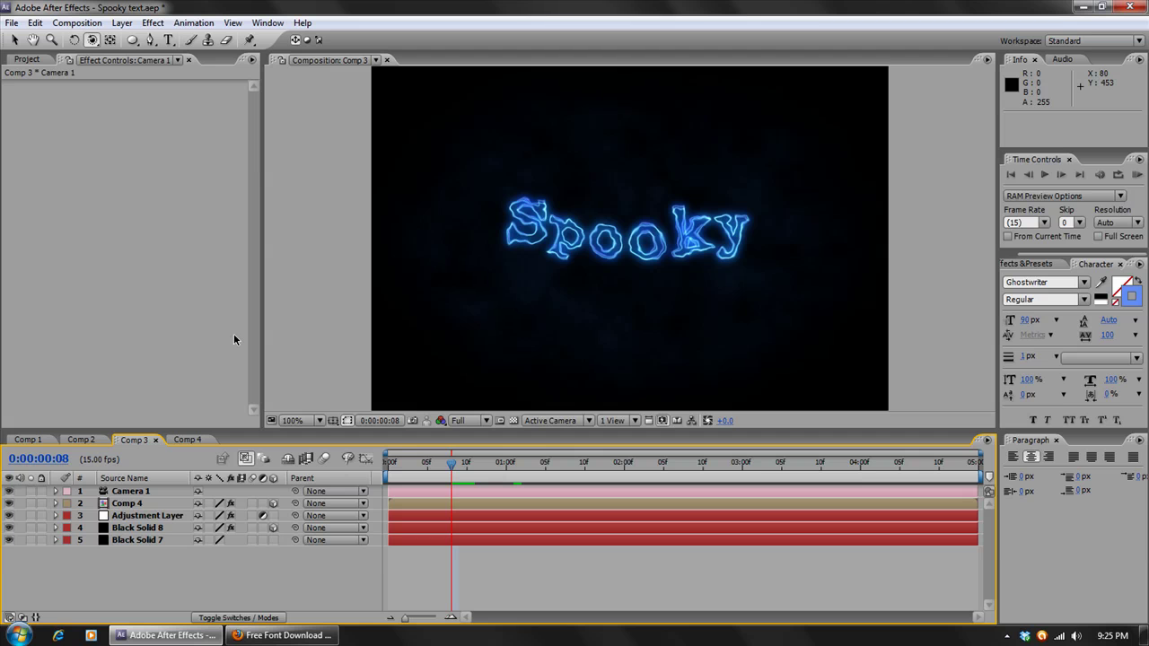
drag(452, 463, 499, 465)
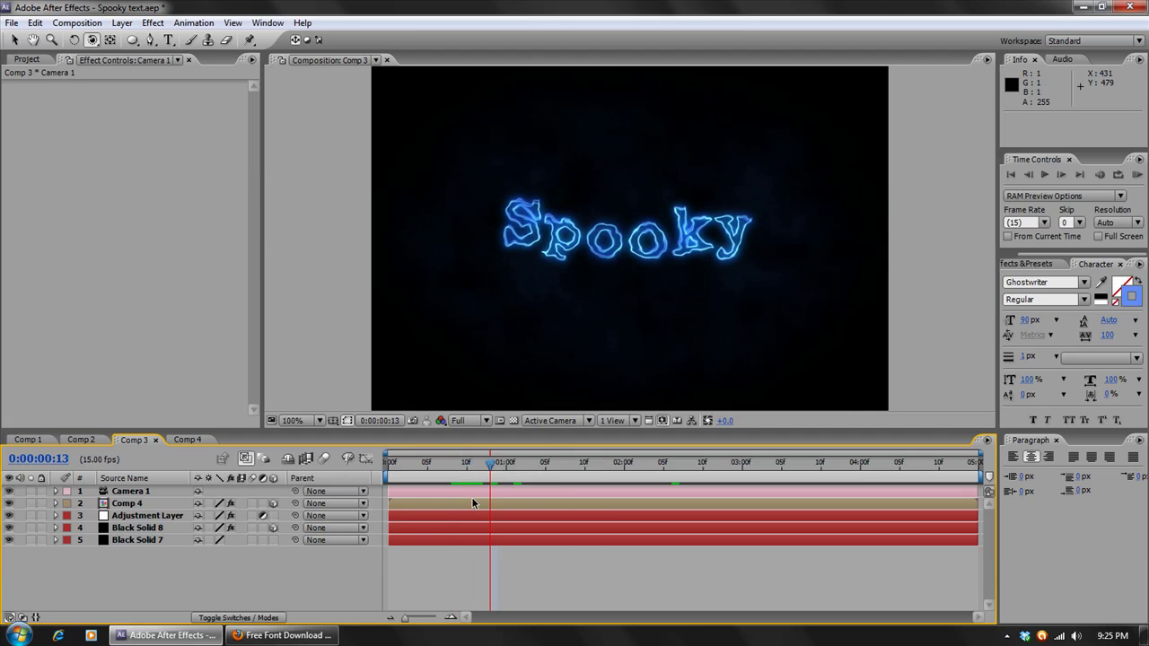
drag(493, 463, 483, 465)
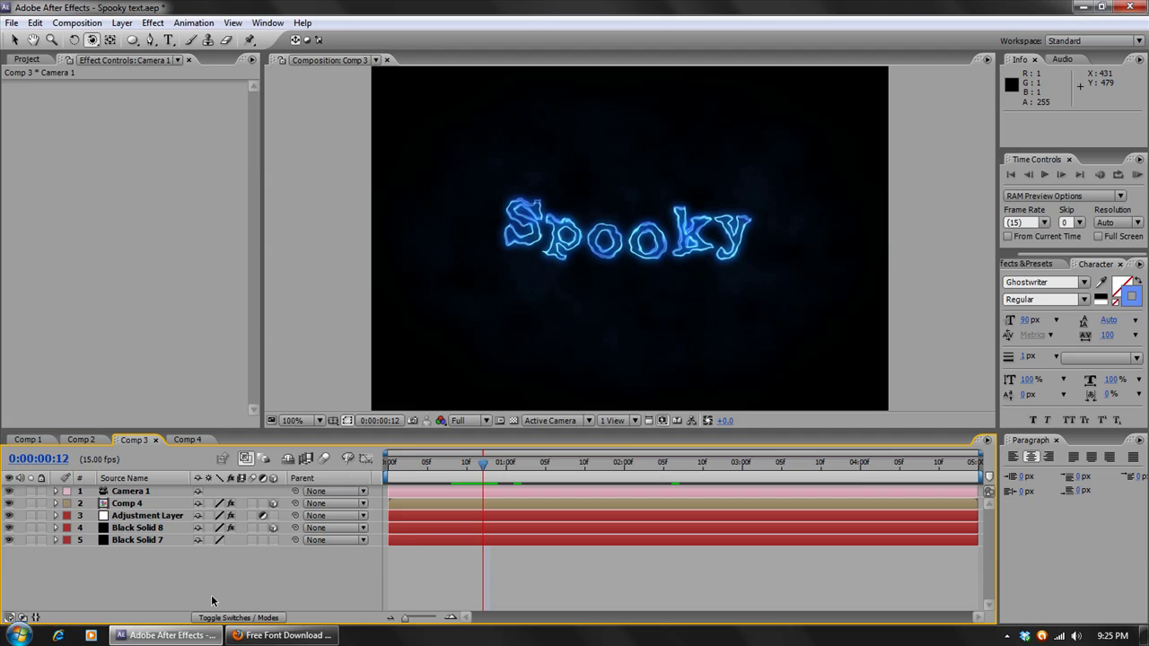